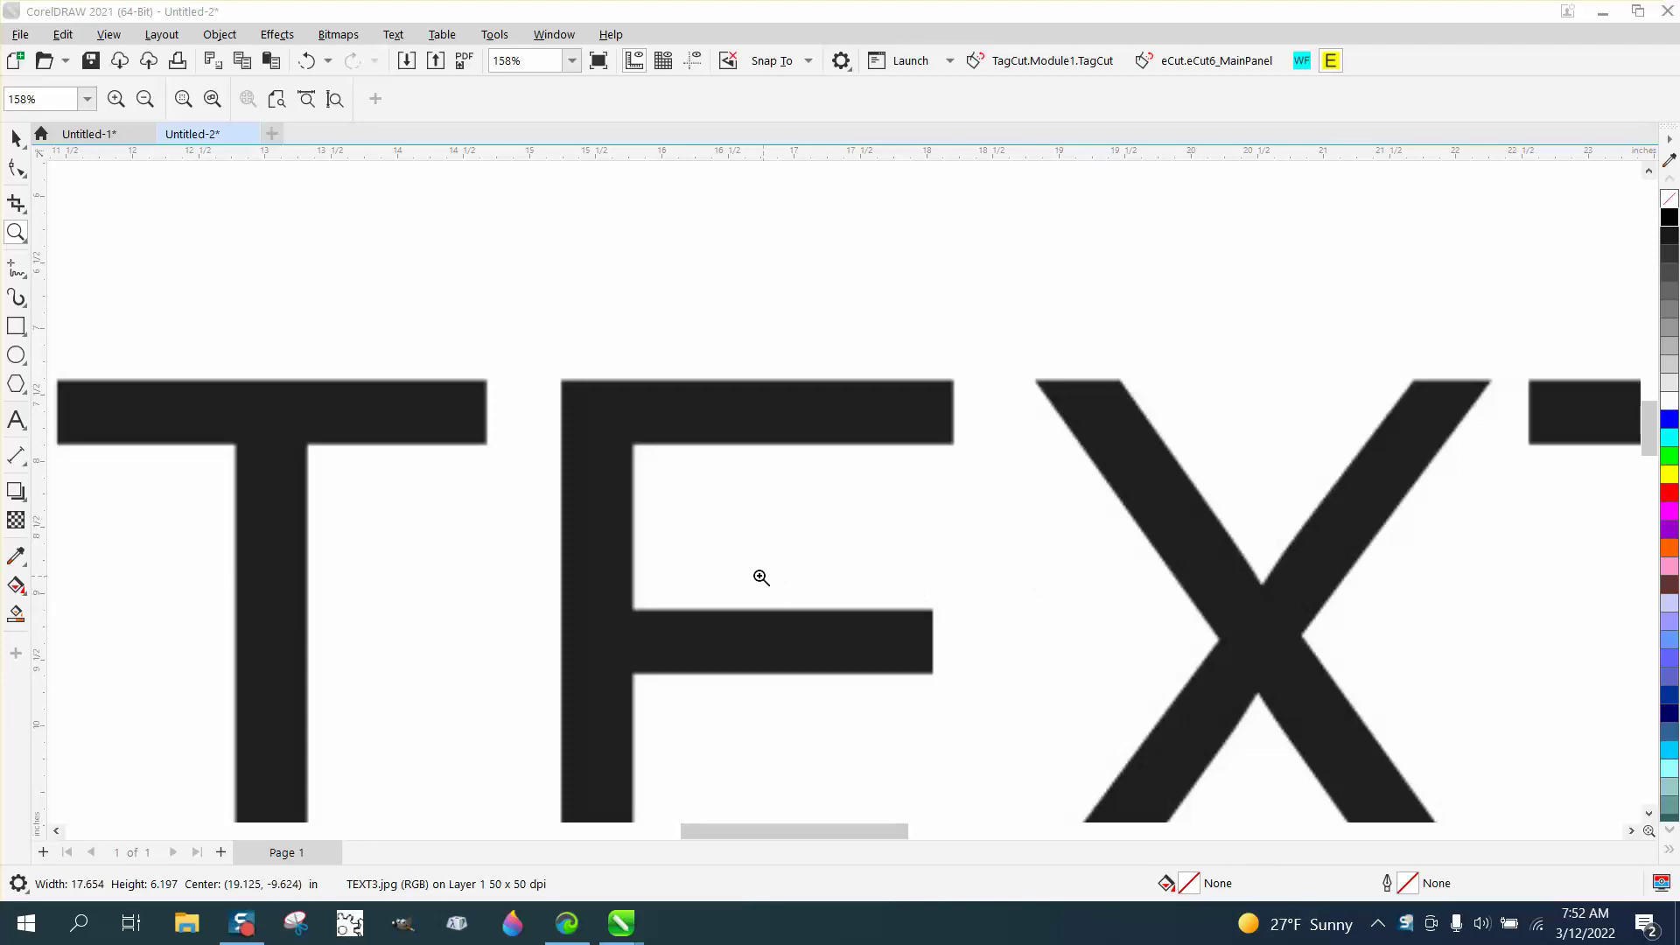
- Zoom in closely on the E's blurry corner and select the TEXT bitmap
{"action": "left_click", "coordinate": [668, 420]}
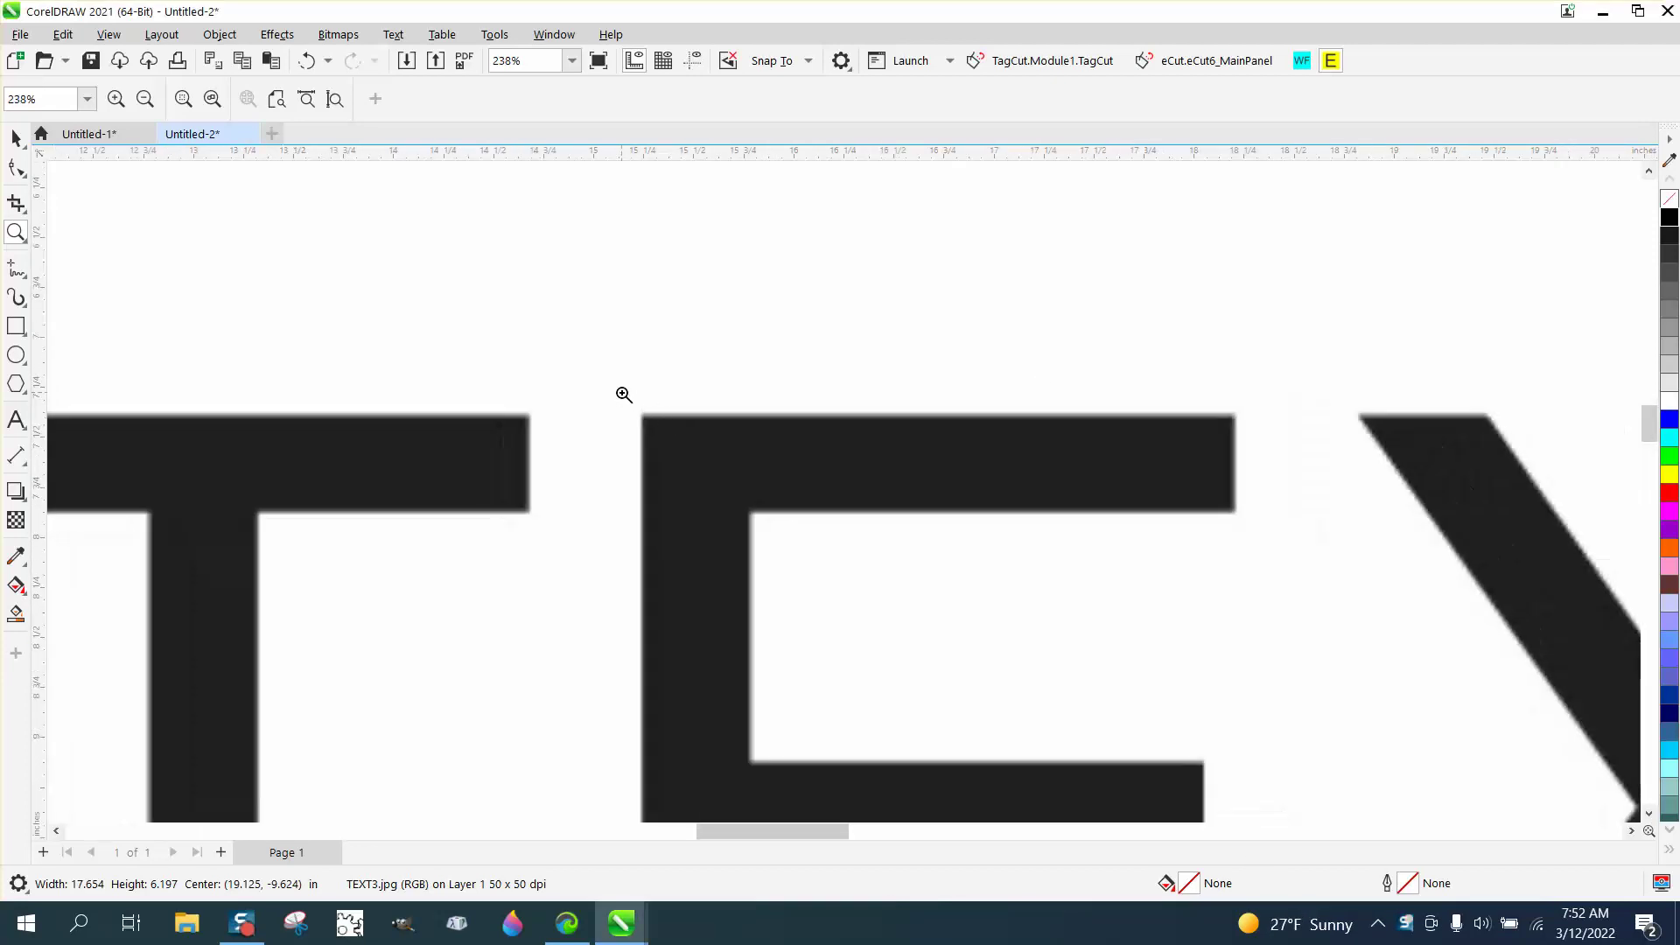
{"action": "left_click_drag", "start_coordinate": [623, 392], "coordinate": [770, 492]}
{"action": "scroll", "coordinate": [777, 497], "scroll_direction": "down", "scroll_amount": 3}
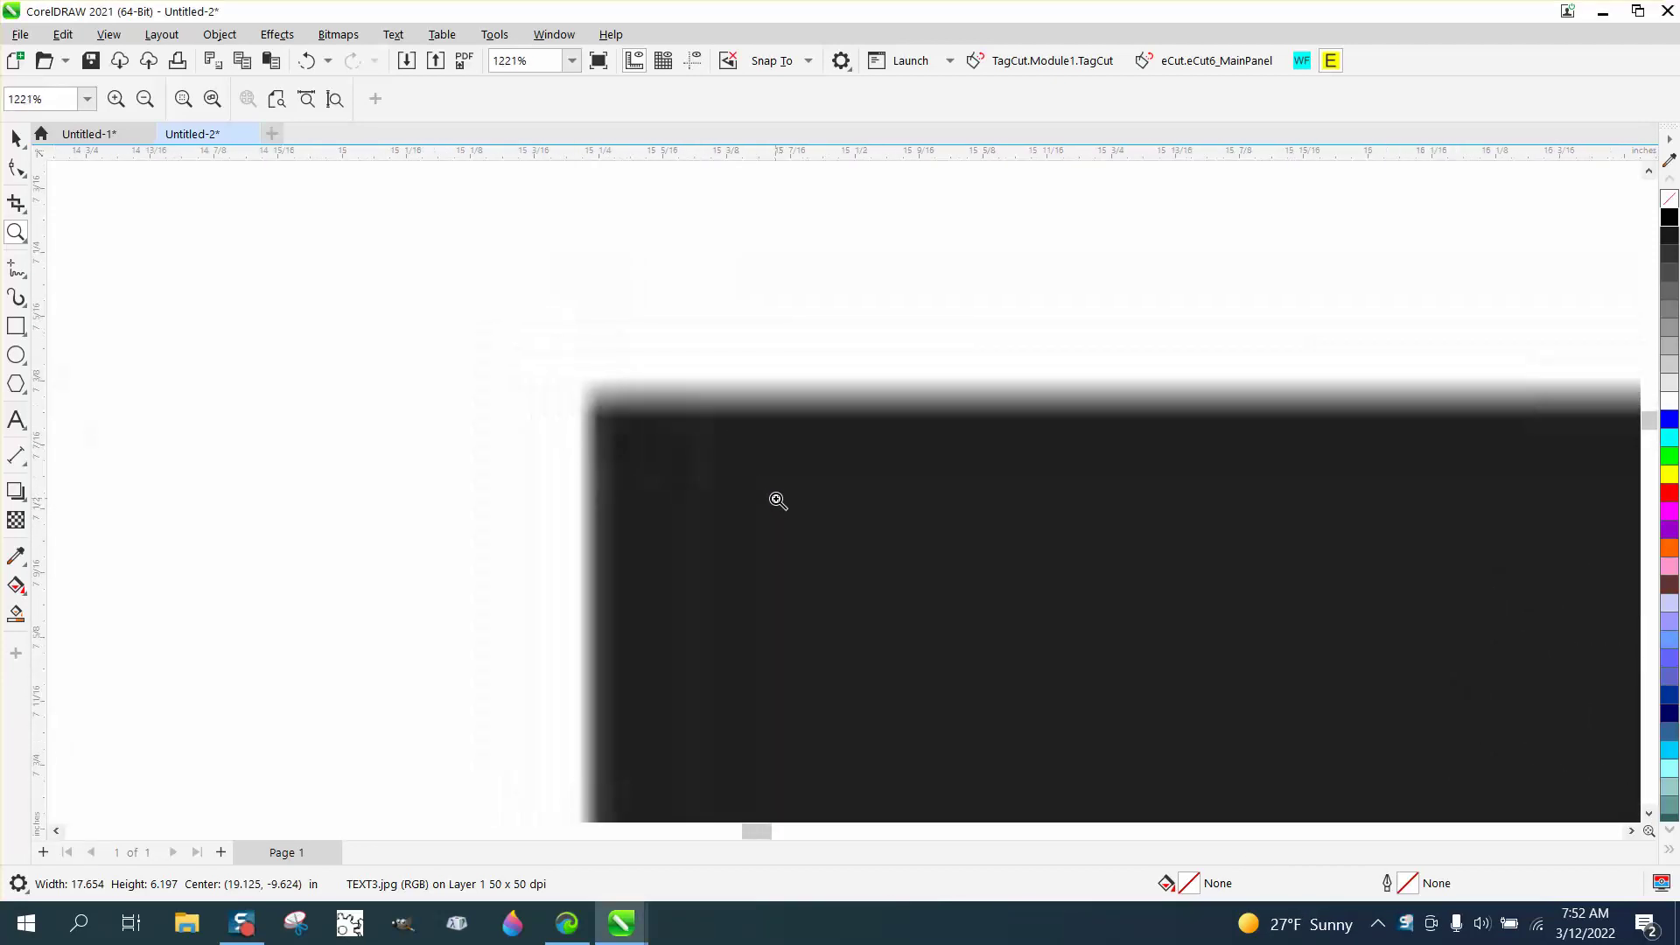
{"action": "scroll", "coordinate": [776, 495], "scroll_direction": "down", "scroll_amount": 2}
{"action": "left_click_drag", "start_coordinate": [720, 446], "coordinate": [987, 661]}
{"action": "scroll", "coordinate": [869, 606], "scroll_direction": "down", "scroll_amount": 6}
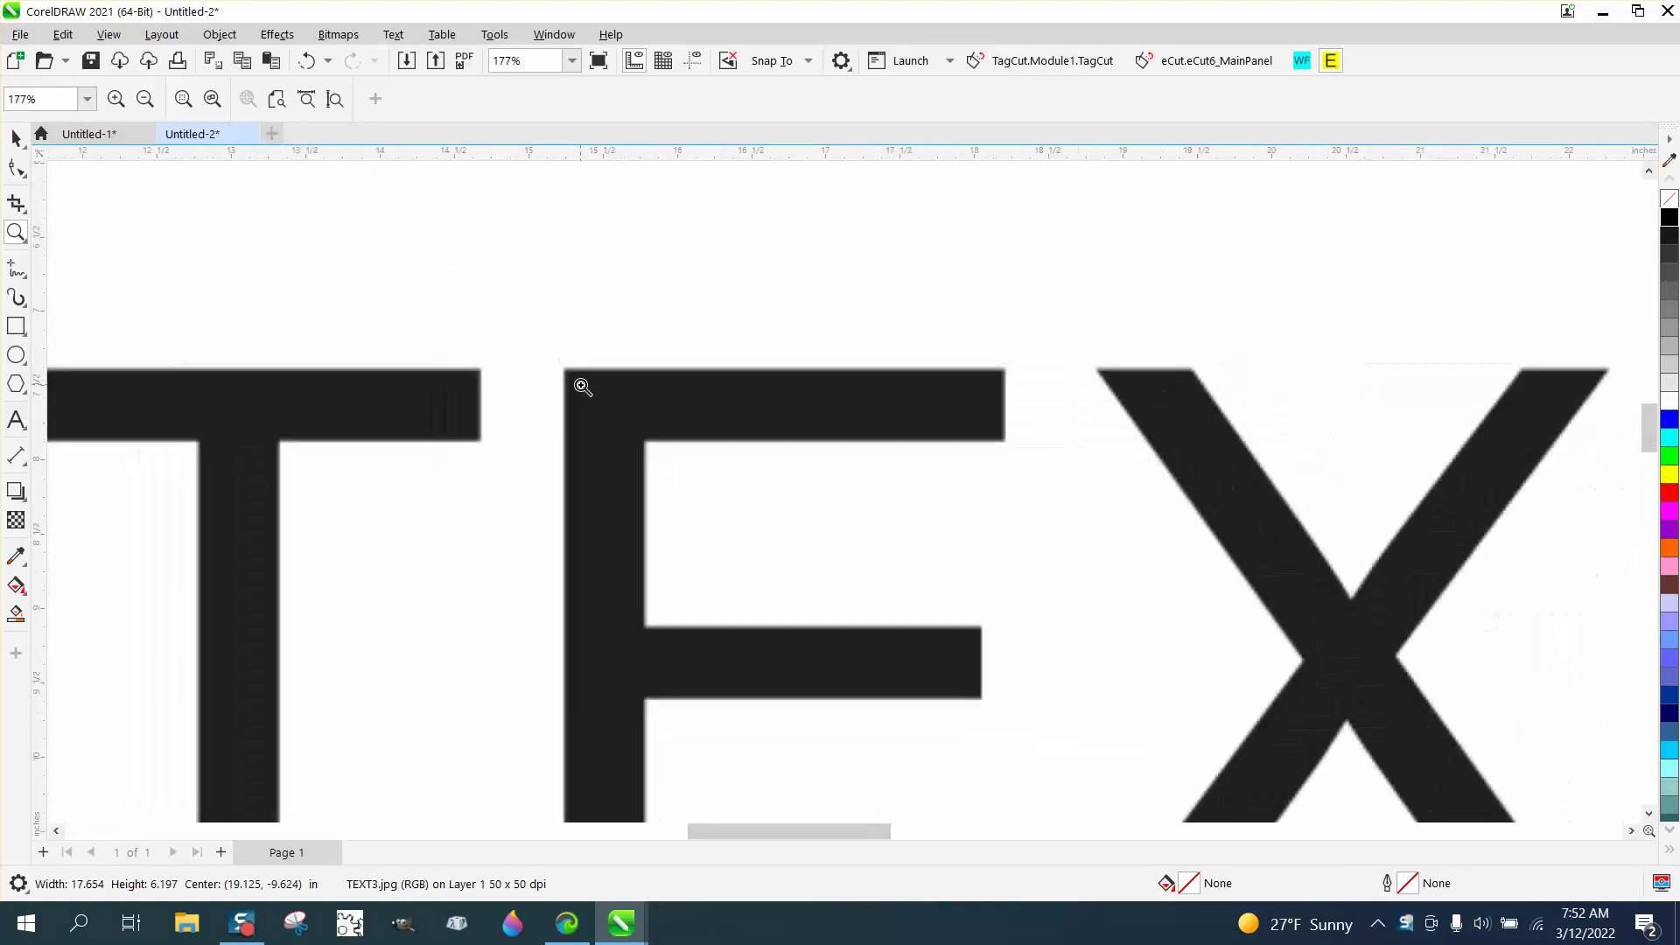
{"action": "left_click", "coordinate": [16, 138]}
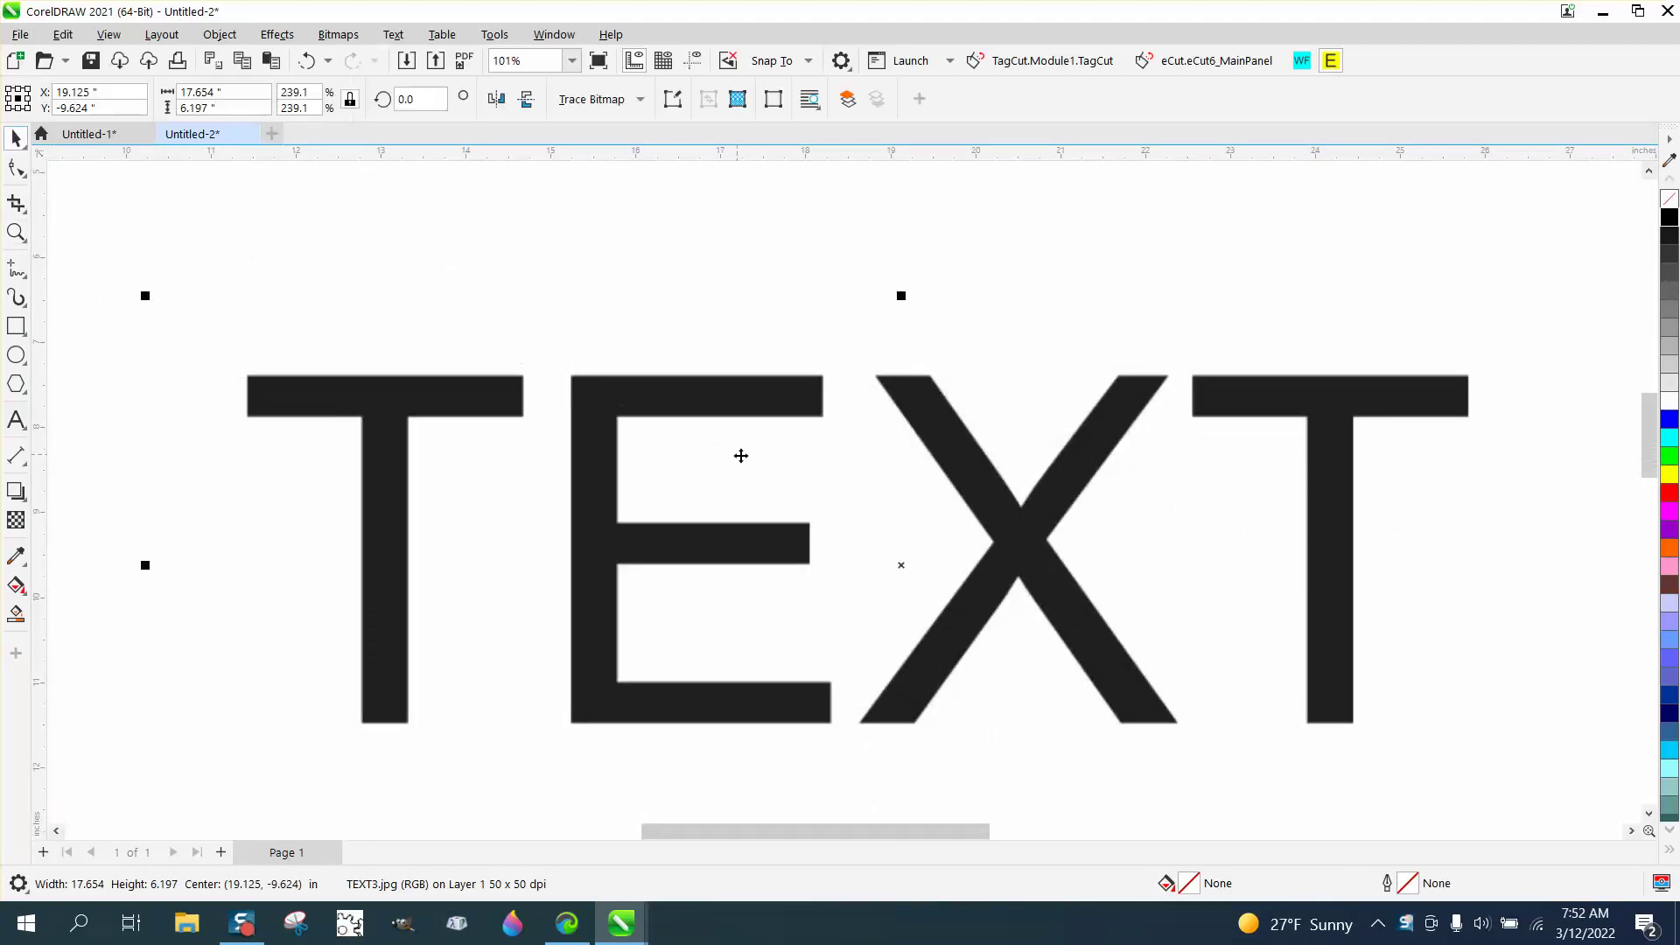
{"action": "scroll", "coordinate": [809, 425], "scroll_direction": "down", "scroll_amount": 1}
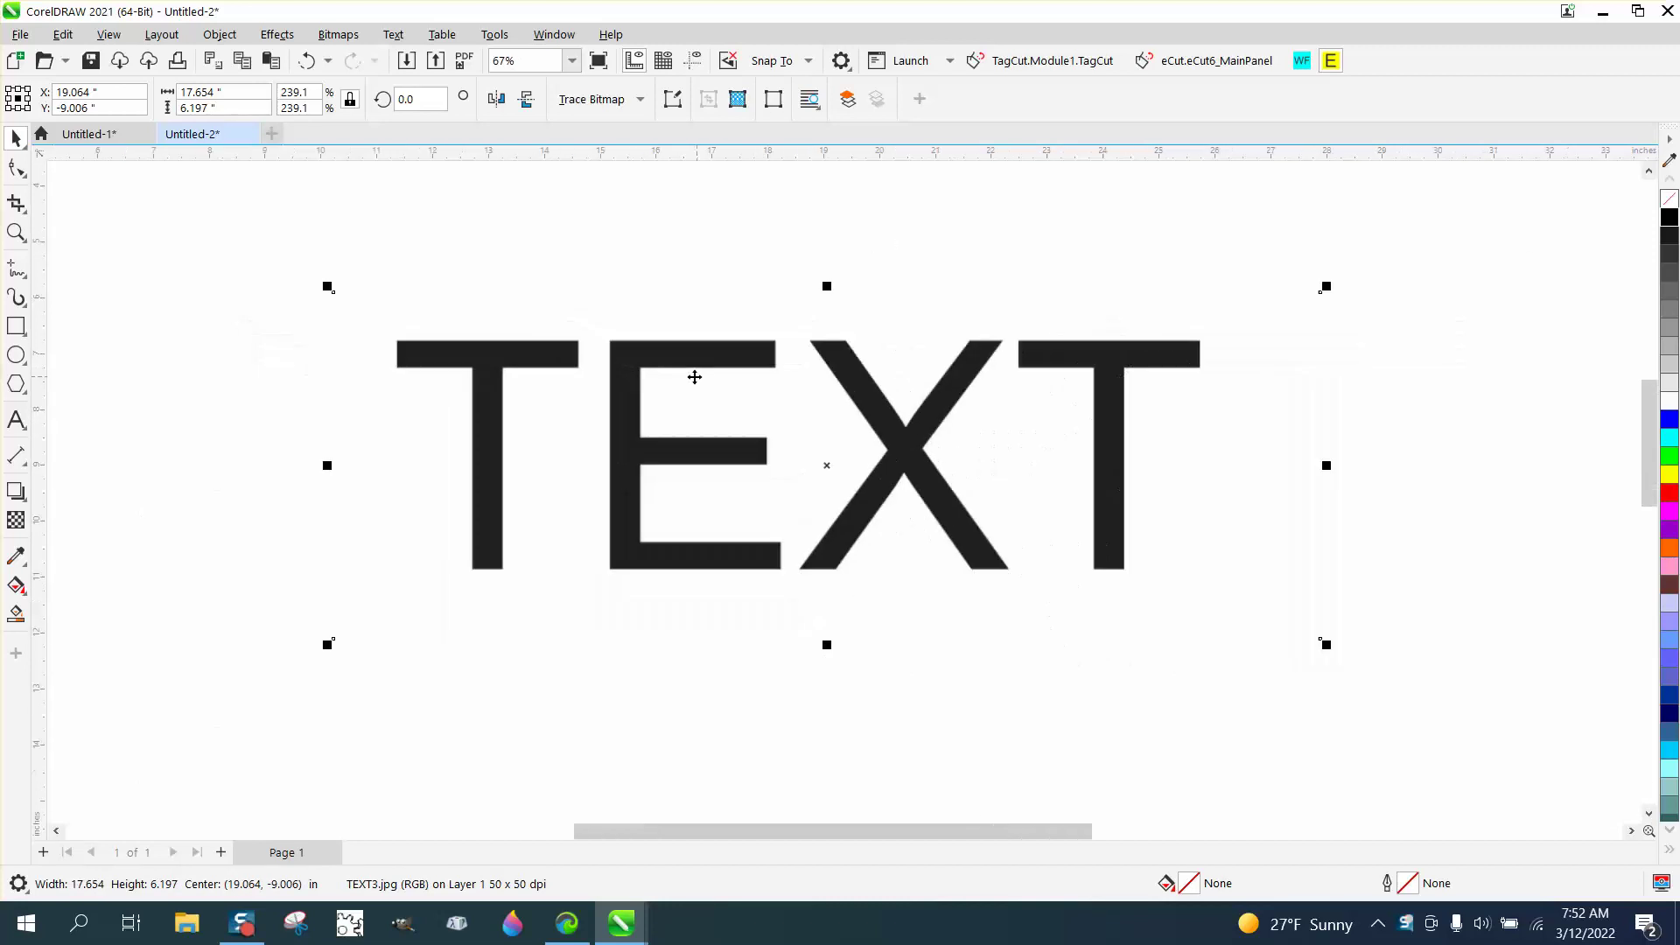
- Draw a yellow rectangle around the TEXT bitmap and send it to the back of the page
{"action": "left_click", "coordinate": [15, 325]}
{"action": "left_click_drag", "start_coordinate": [289, 276], "coordinate": [1316, 615]}
{"action": "left_click", "coordinate": [1669, 473]}
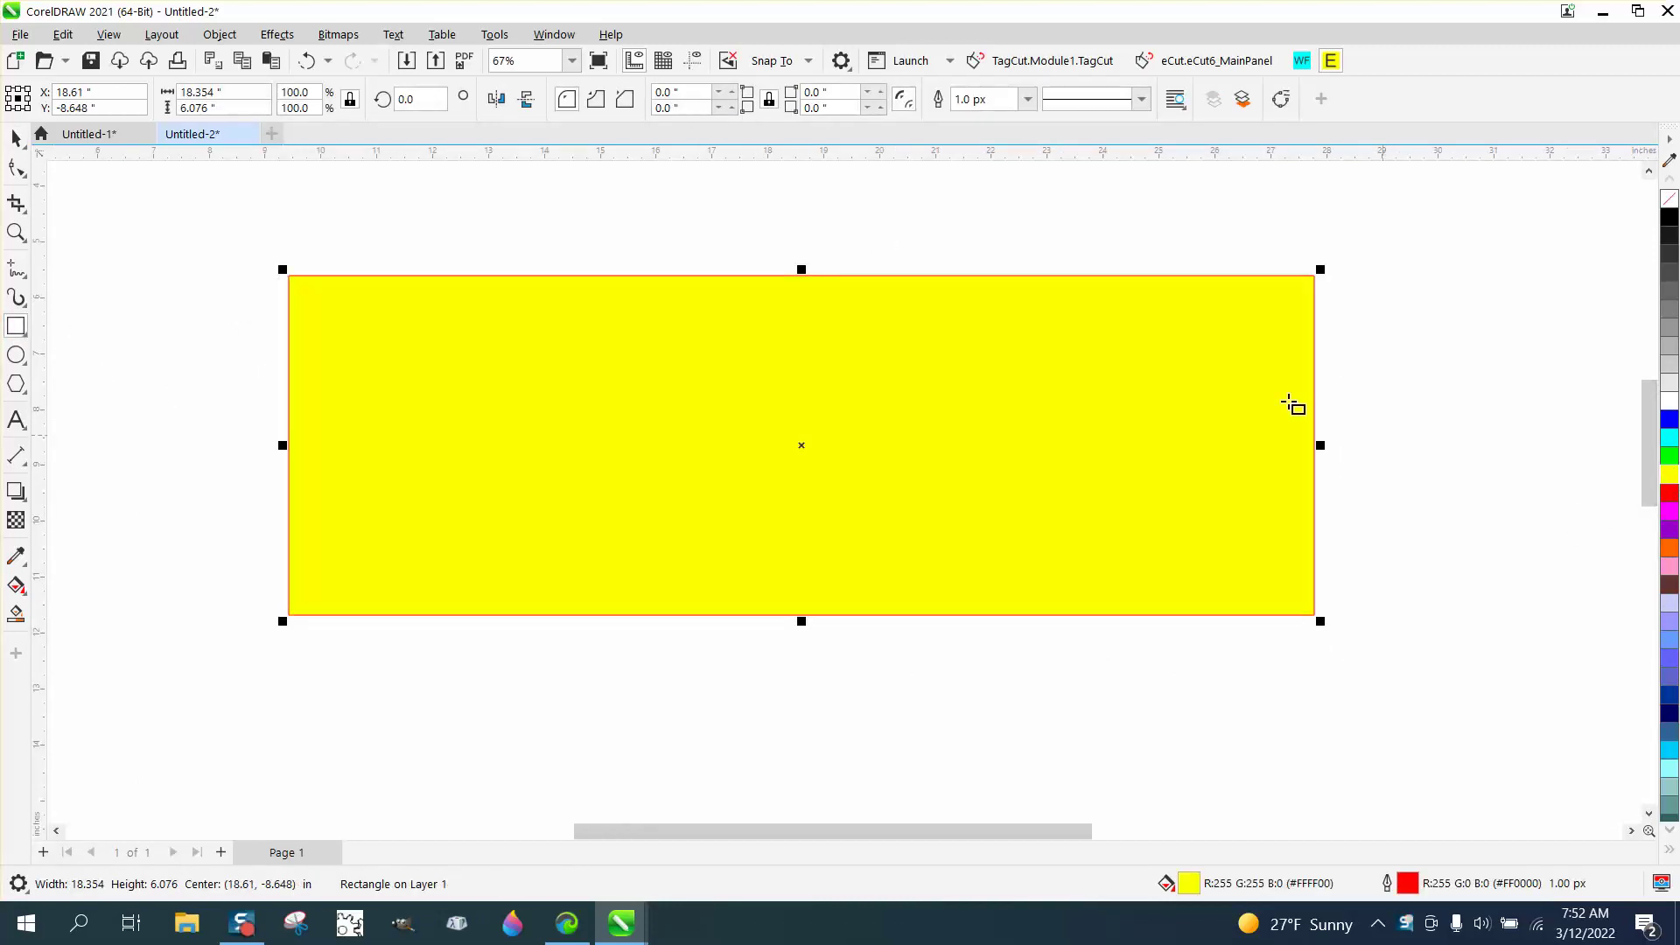
{"action": "left_click", "coordinate": [221, 36]}
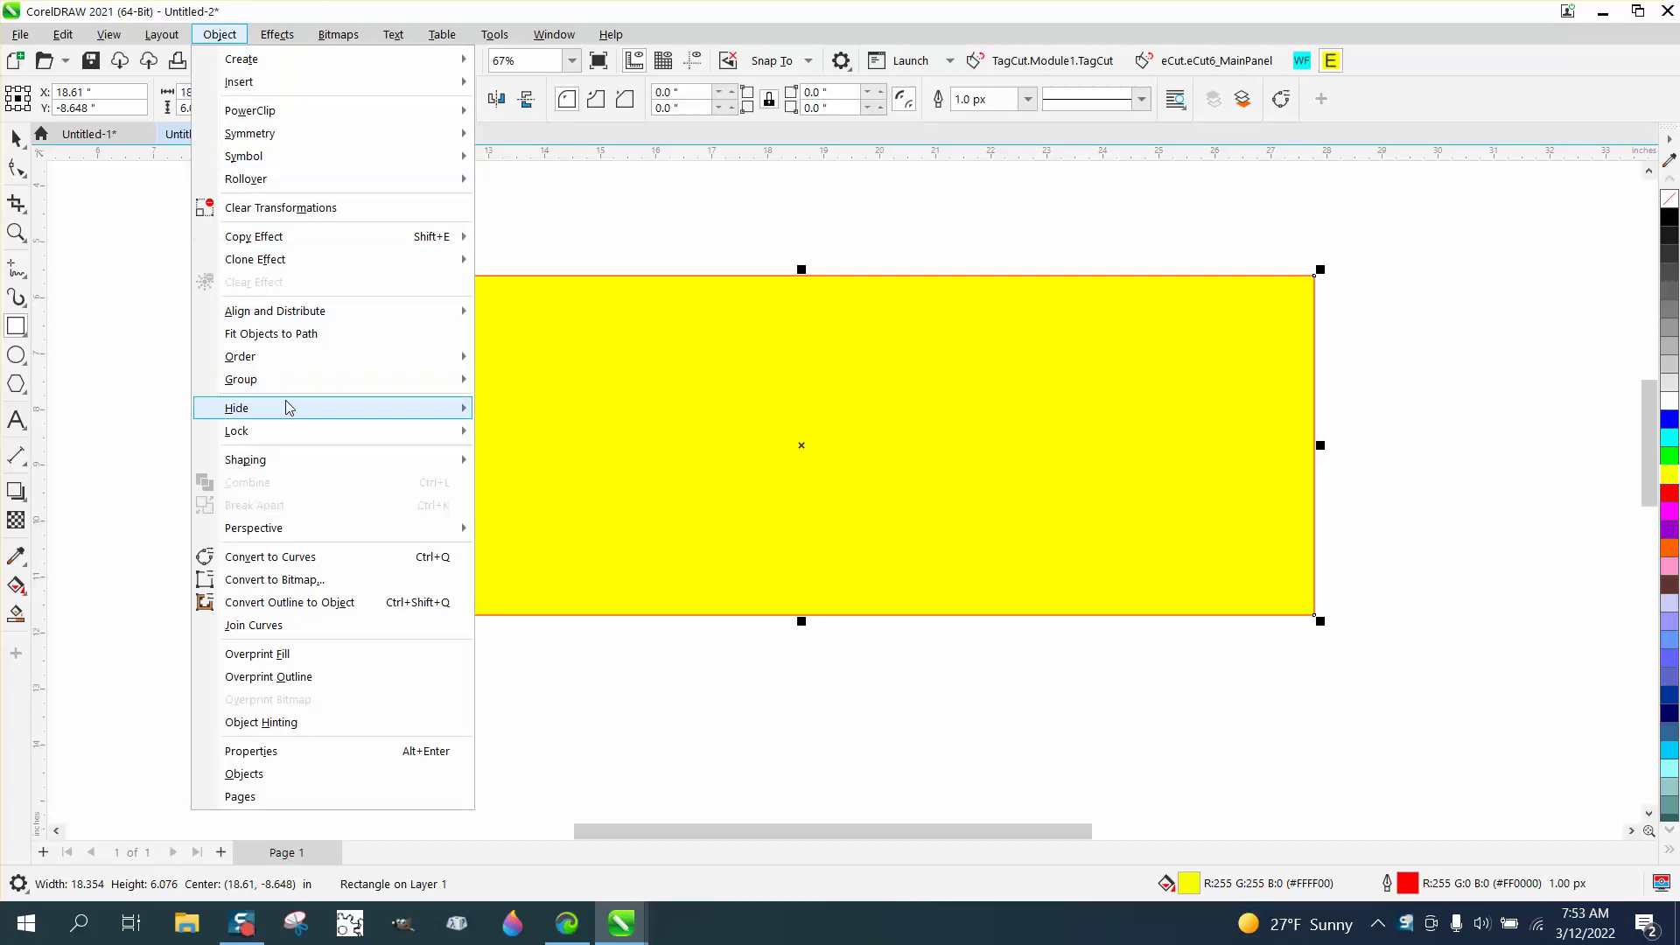
{"action": "mouse_move", "coordinate": [286, 364]}
{"action": "left_click", "coordinate": [529, 379]}
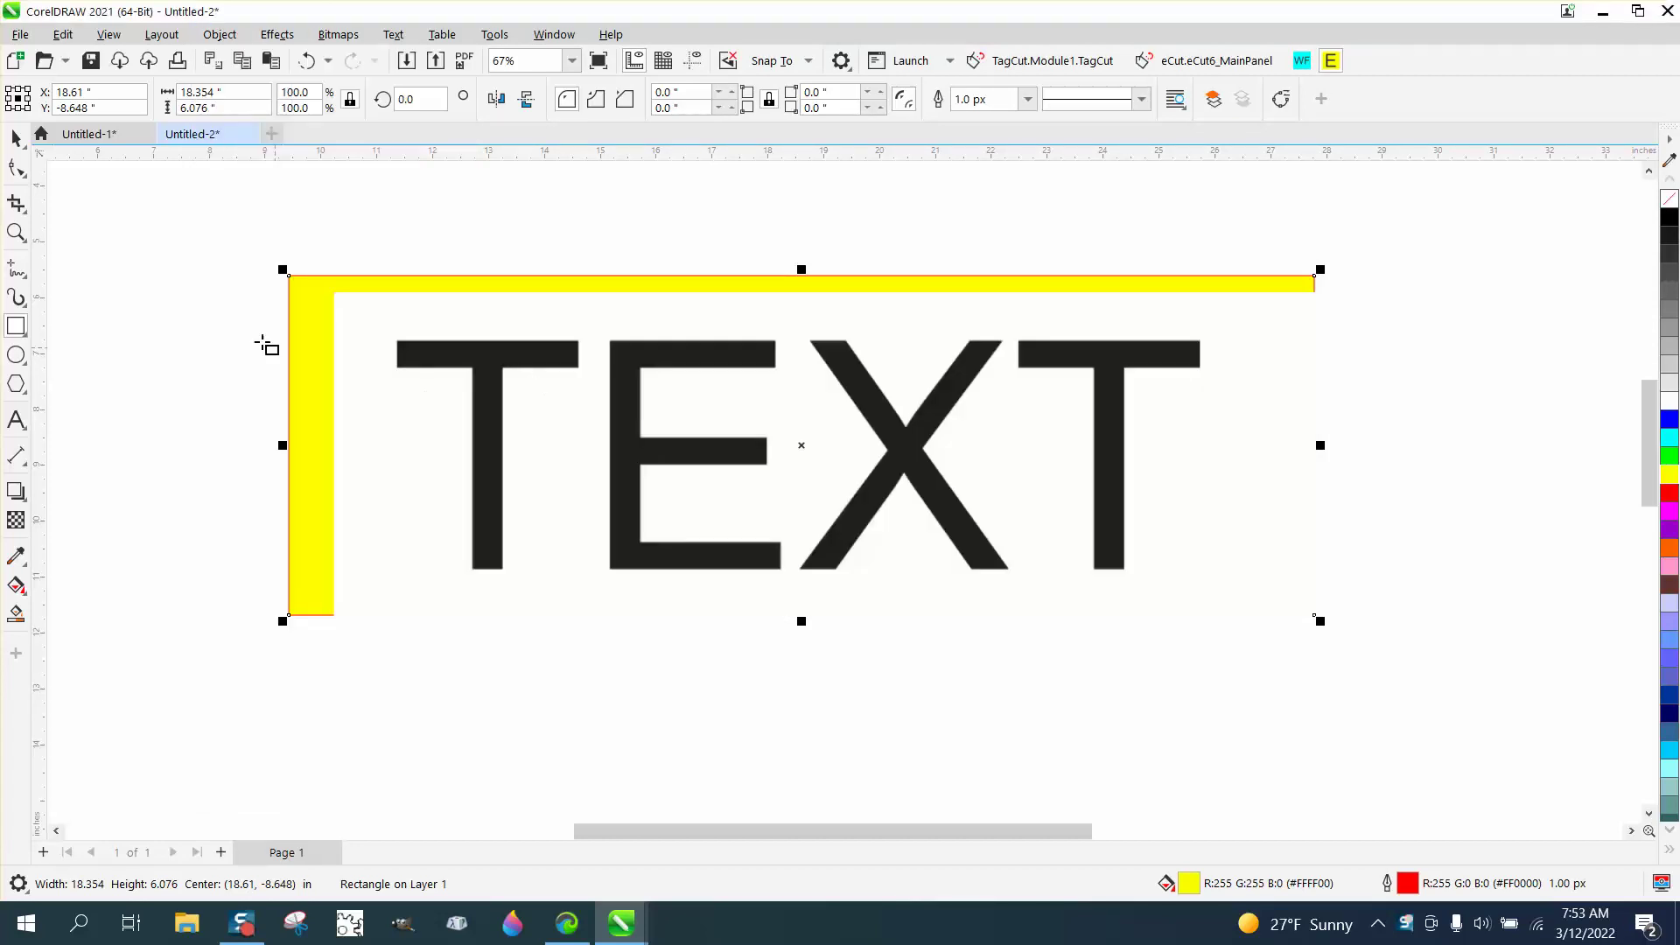
- Delete the yellow rectangle and nudge the TEXT bitmap slightly up and left
{"action": "left_click", "coordinate": [15, 138]}
{"action": "left_click", "coordinate": [158, 193]}
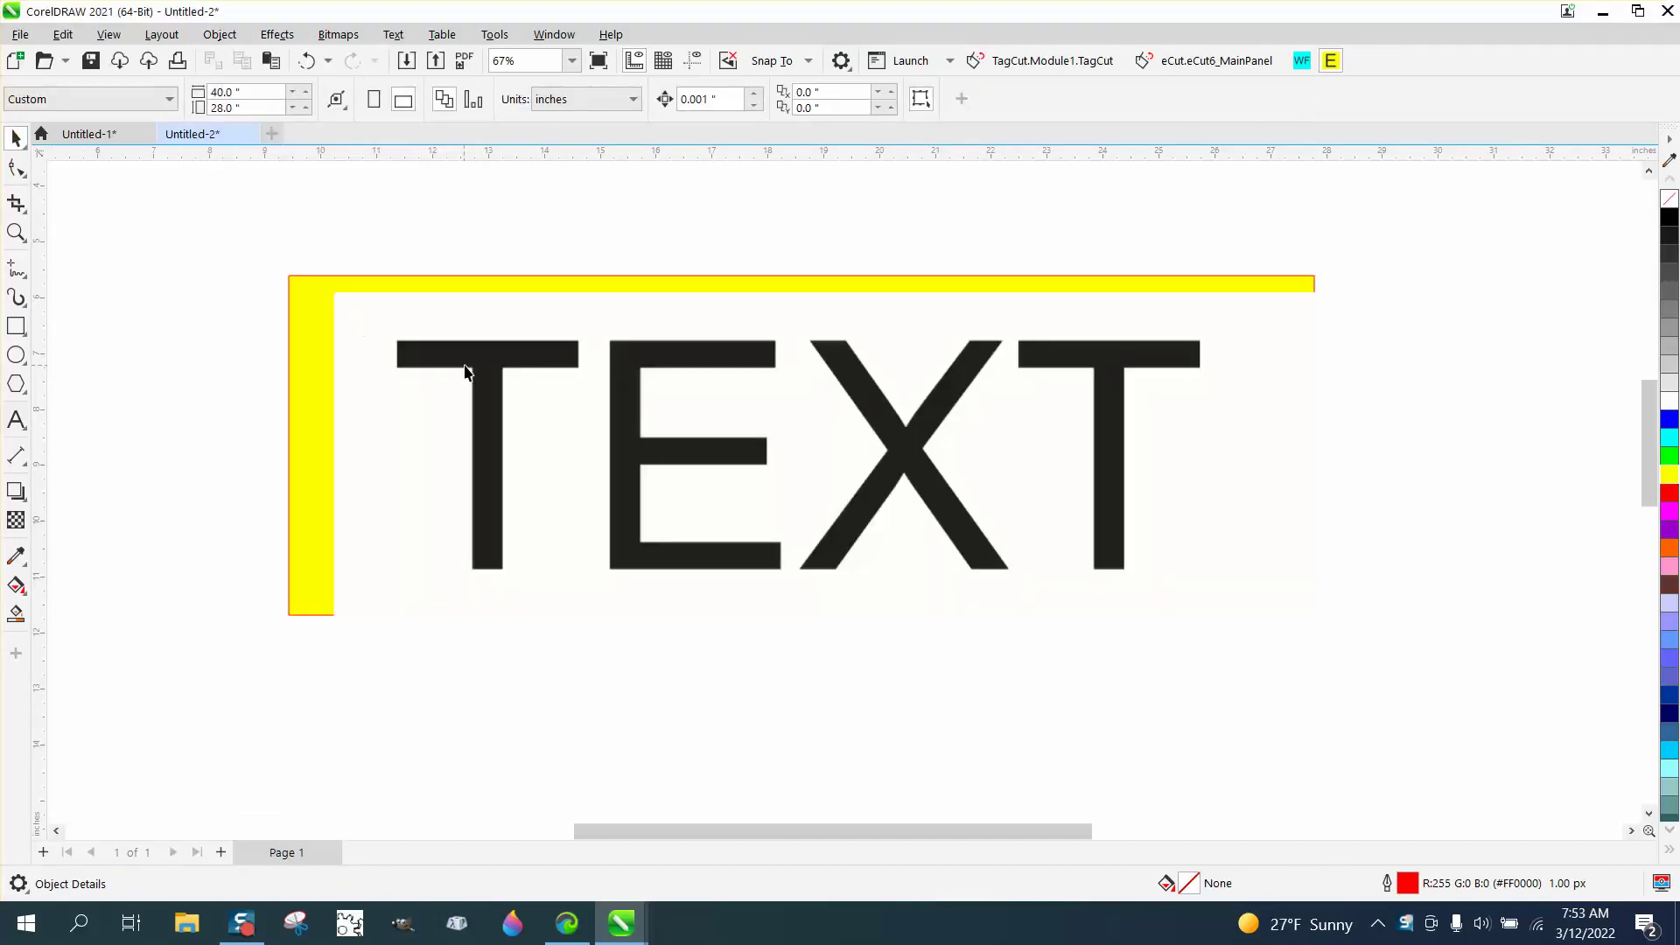
{"action": "left_click", "coordinate": [306, 306]}
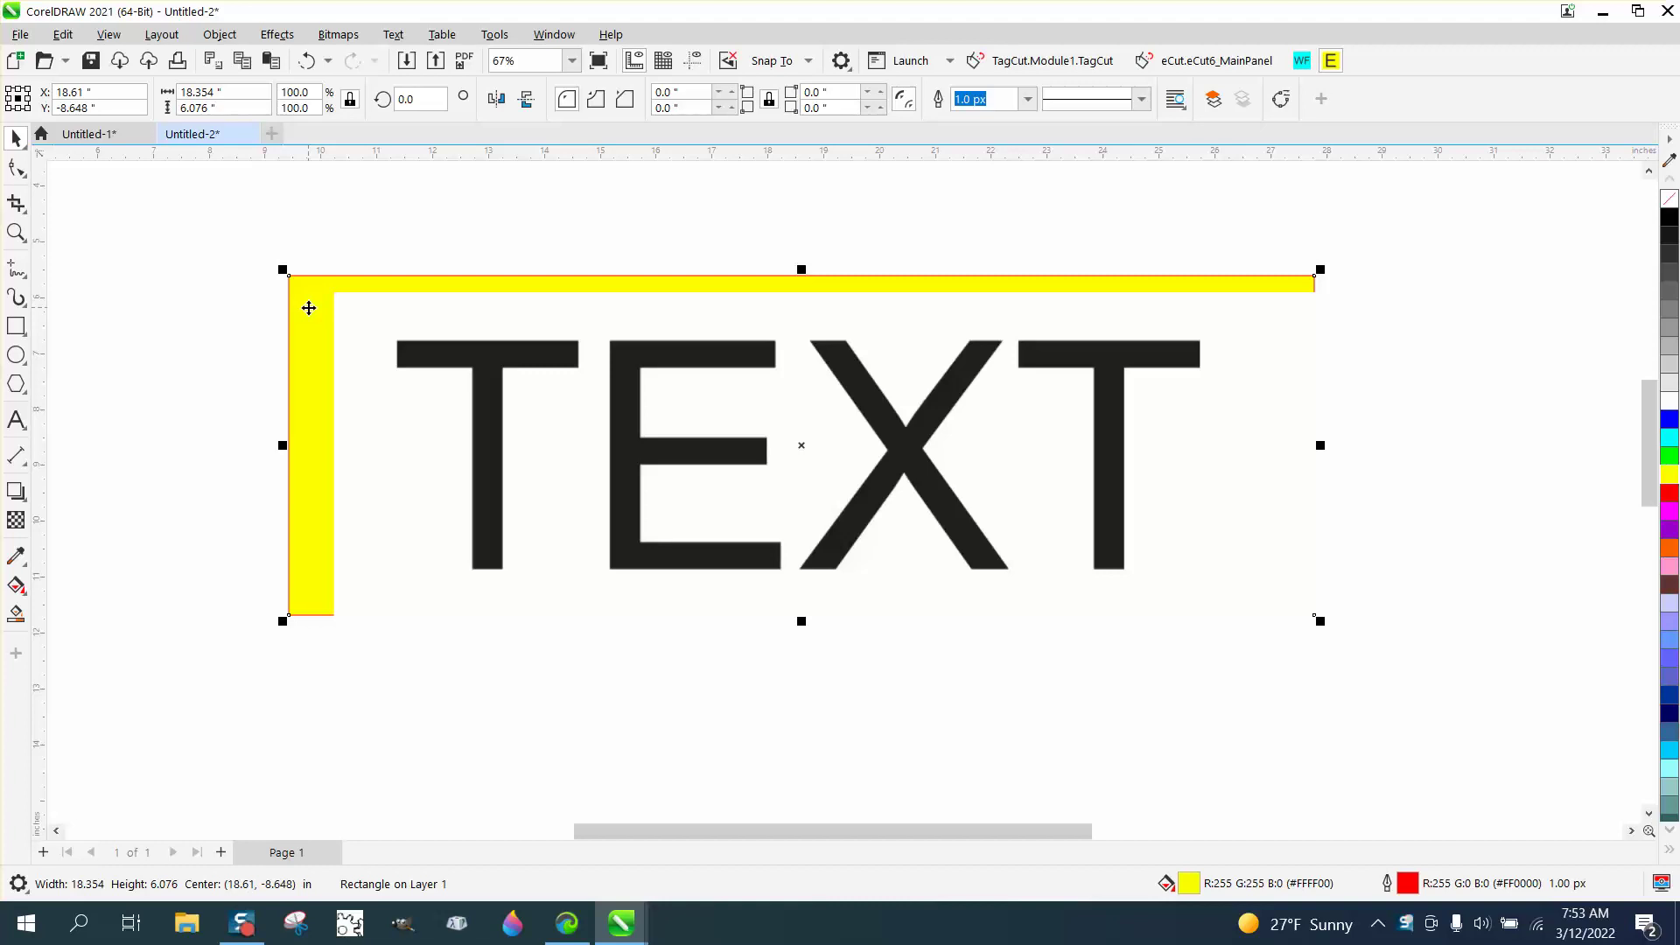
{"action": "key", "text": "Delete"}
{"action": "left_click_drag", "start_coordinate": [723, 375], "coordinate": [679, 345]}
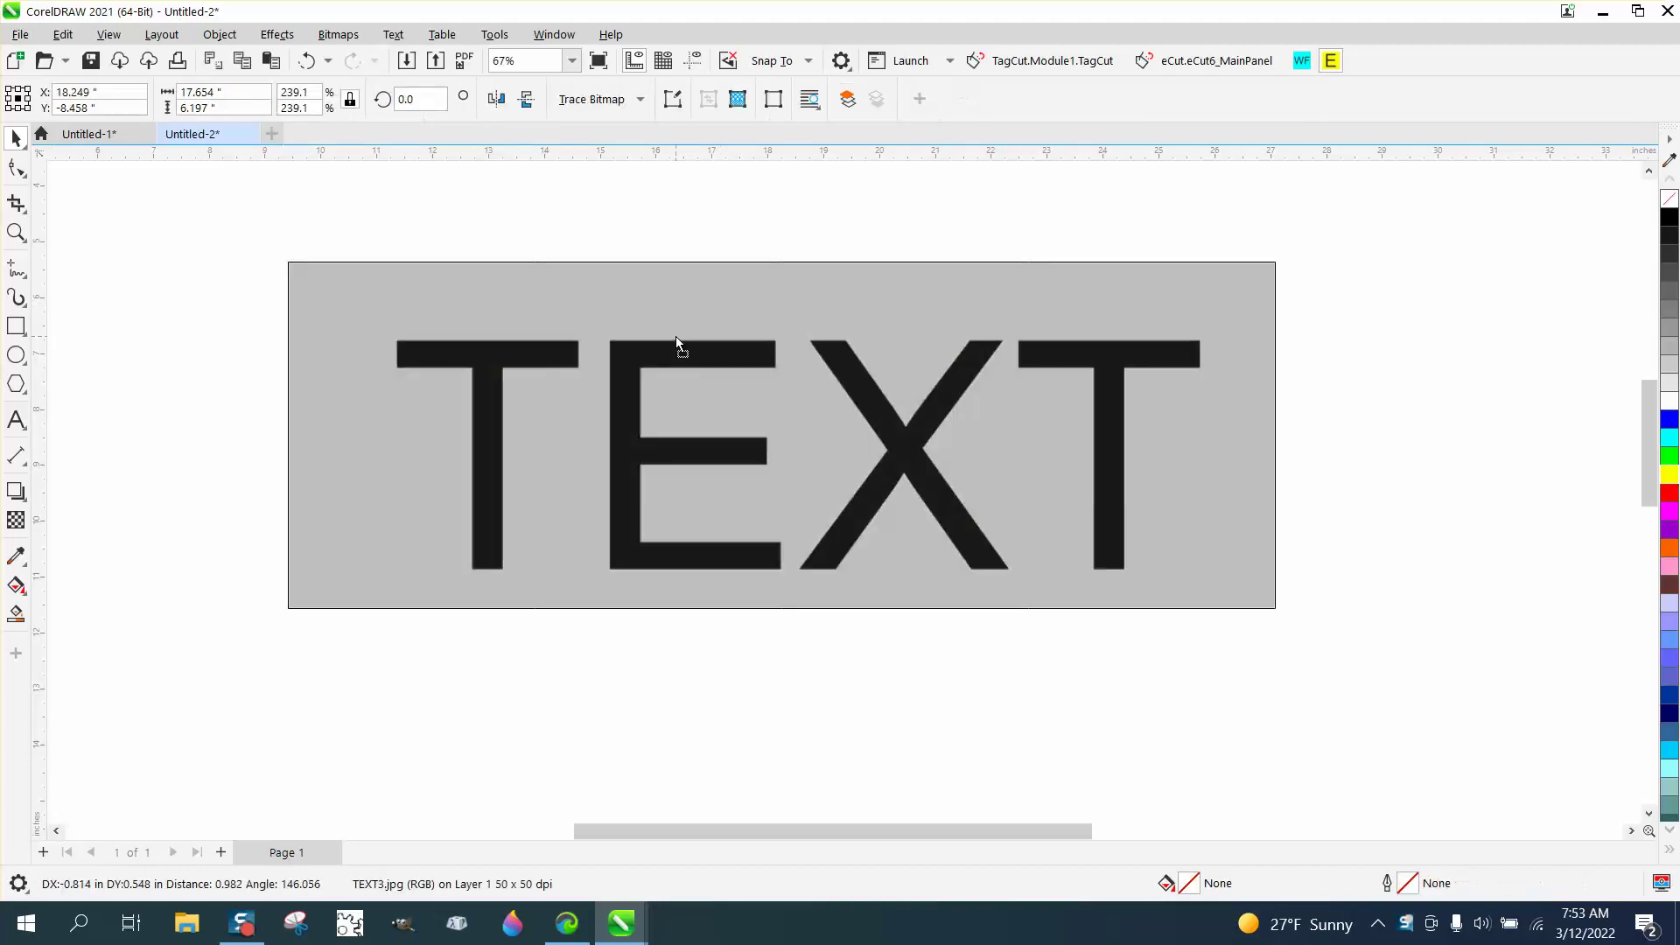
- Start a Clipart outline trace of the TEXT bitmap in PowerTRACE
{"action": "left_click", "coordinate": [642, 102]}
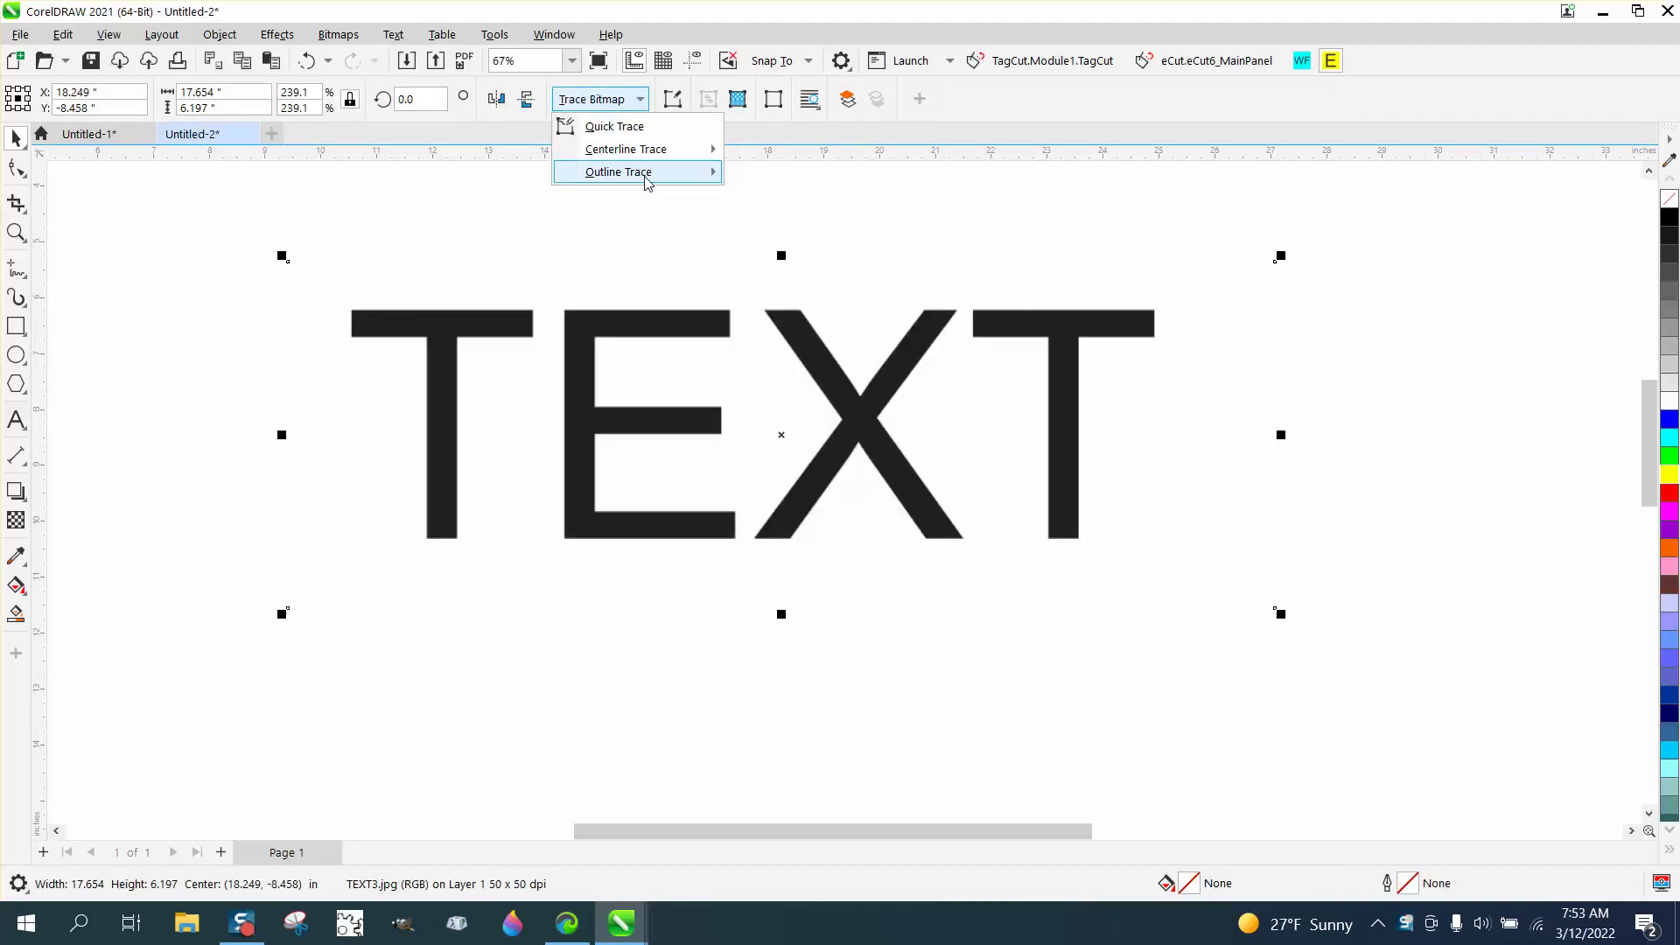
{"action": "mouse_move", "coordinate": [645, 175]}
{"action": "left_click", "coordinate": [786, 245]}
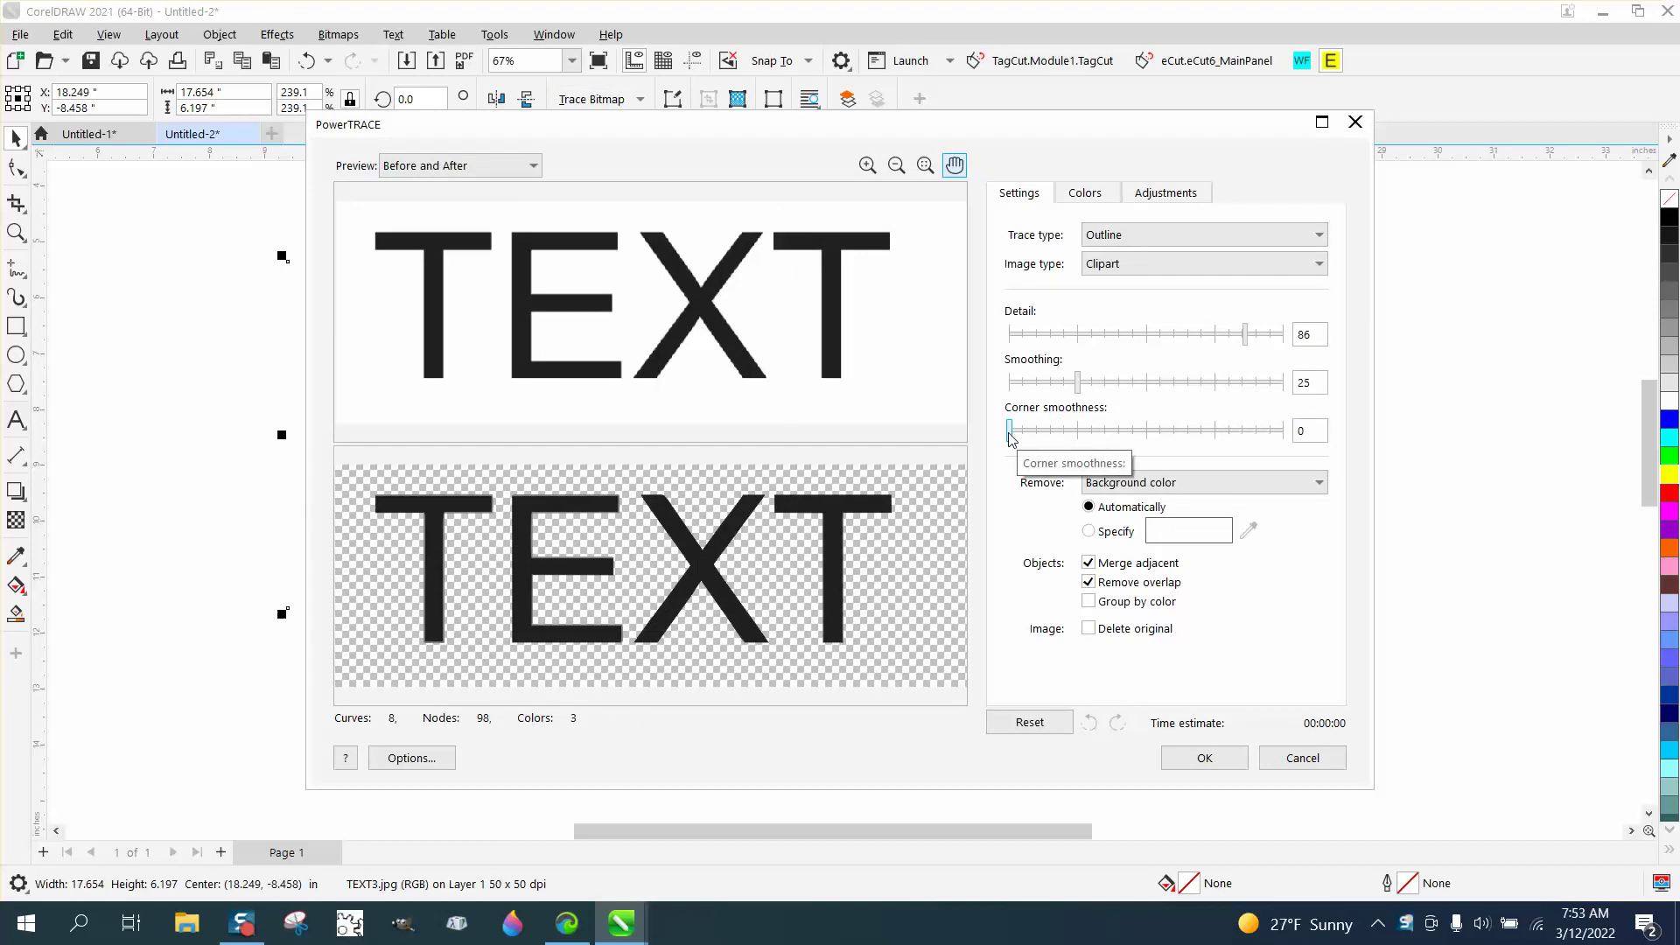
- Raise corner smoothness then reset it to 0, and push smoothing to 100 to compare previews
{"action": "left_click_drag", "start_coordinate": [1011, 438], "coordinate": [1286, 437]}
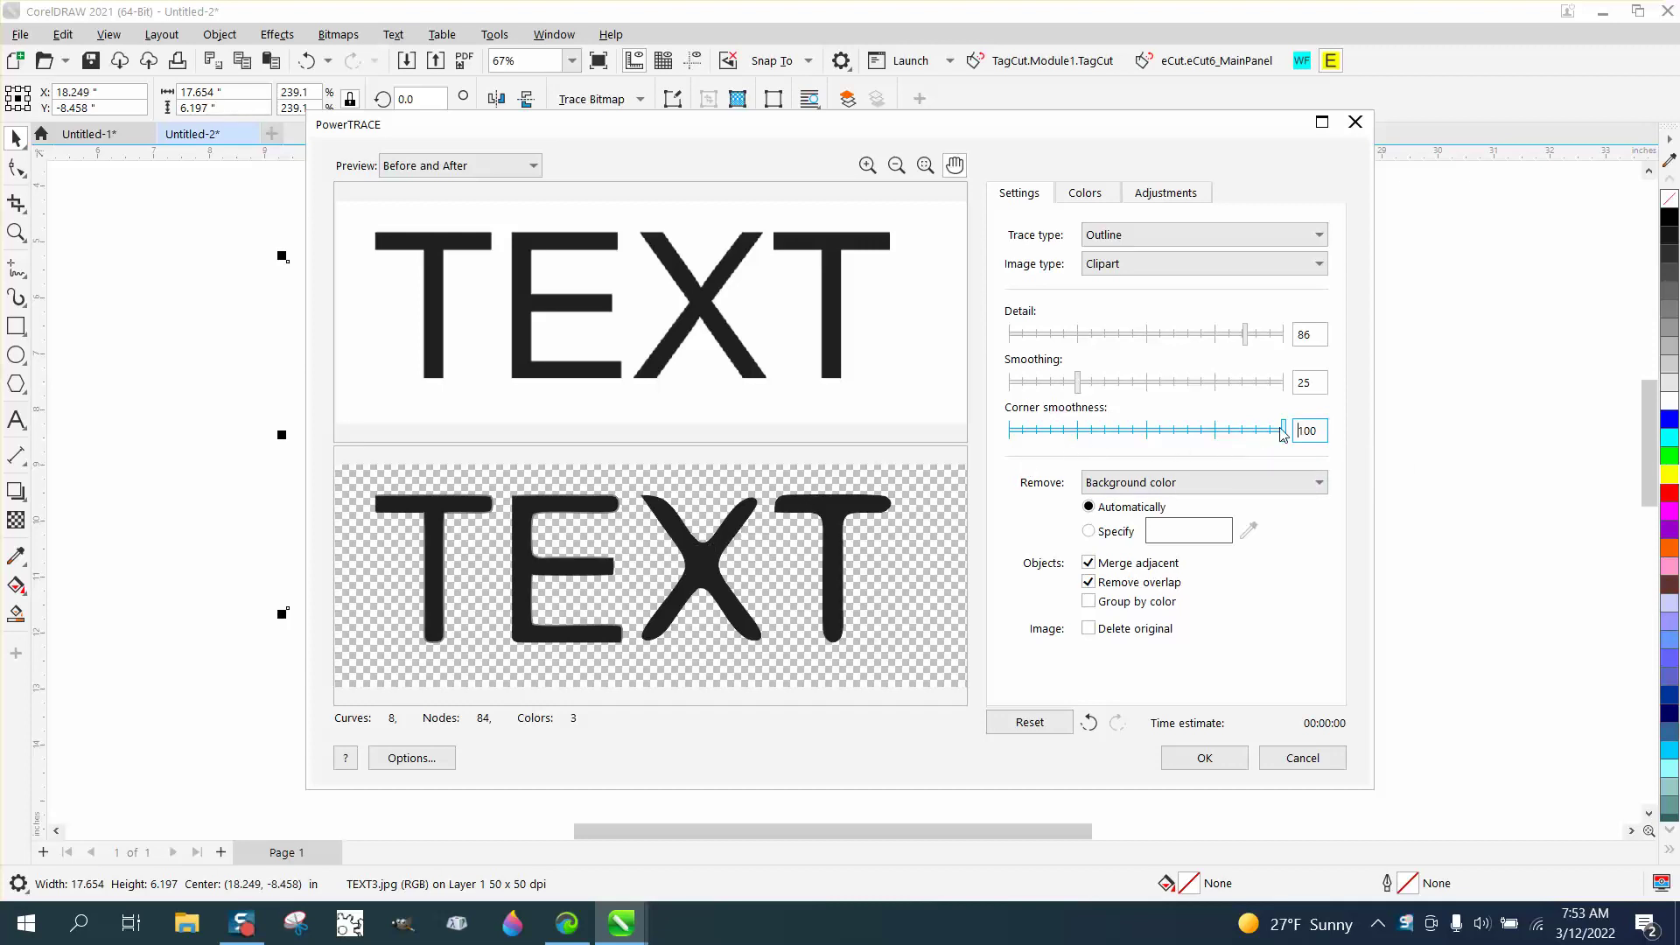
{"action": "left_click_drag", "start_coordinate": [1283, 434], "coordinate": [989, 445]}
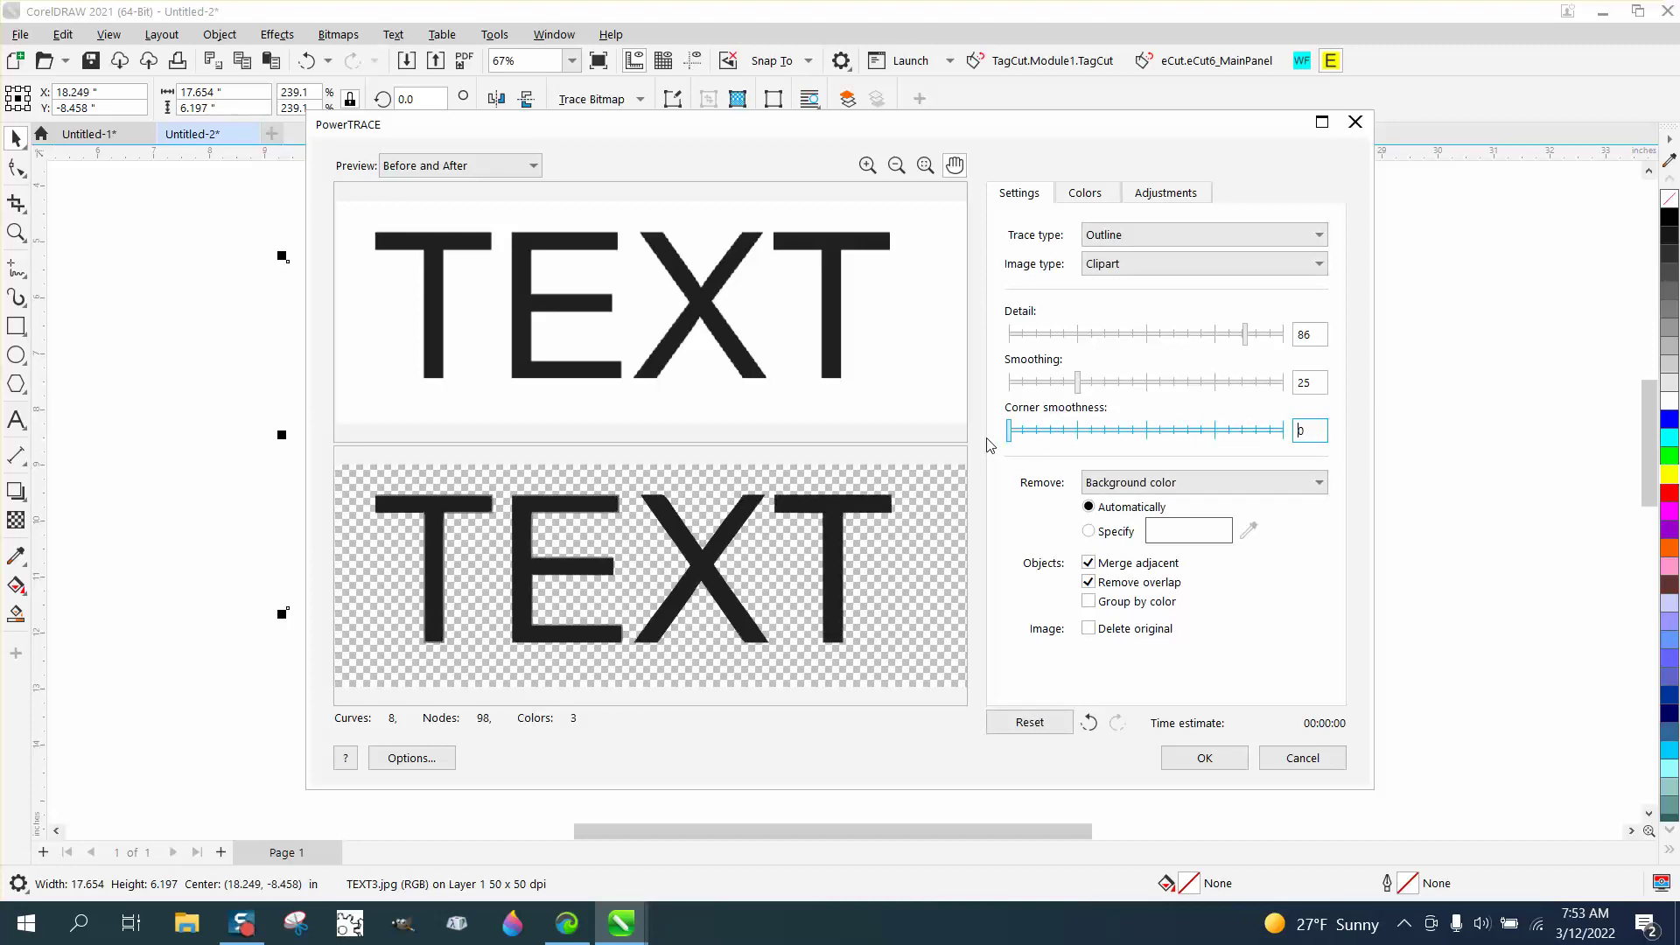
{"action": "left_click_drag", "start_coordinate": [1082, 391], "coordinate": [1287, 391]}
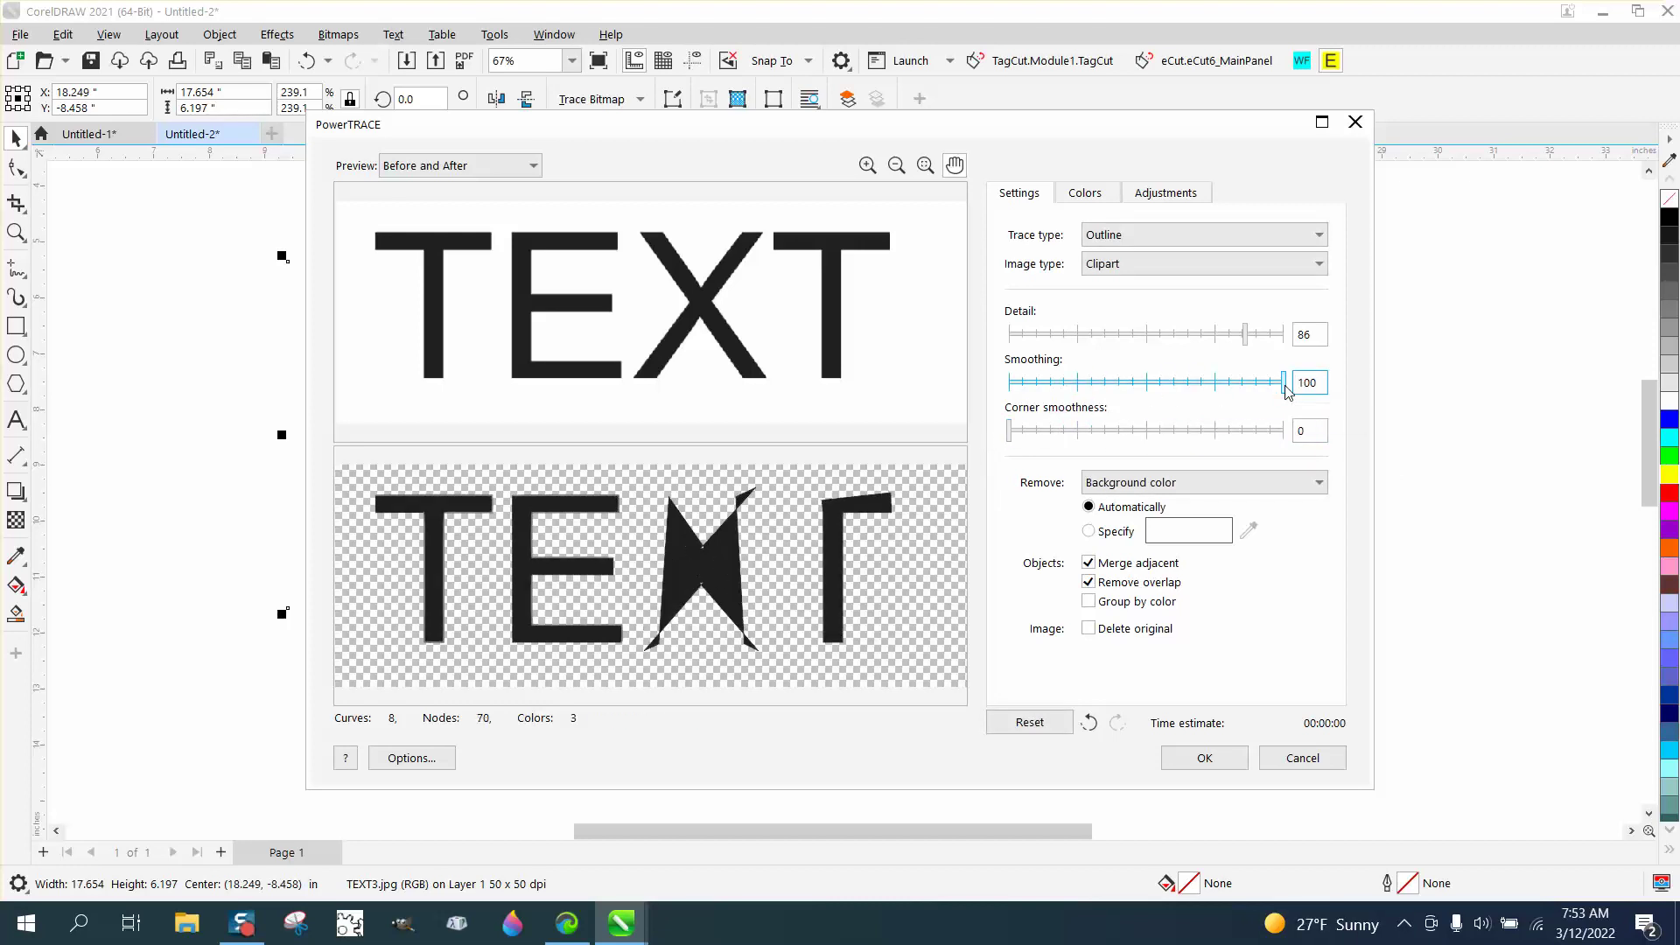
{"action": "left_click", "coordinate": [316, 67]}
- Accept the trace at Smoothing 0, then place the vector TEXT below the original bitmap
{"action": "left_click_drag", "start_coordinate": [1283, 386], "coordinate": [1004, 391]}
{"action": "left_click", "coordinate": [1234, 758]}
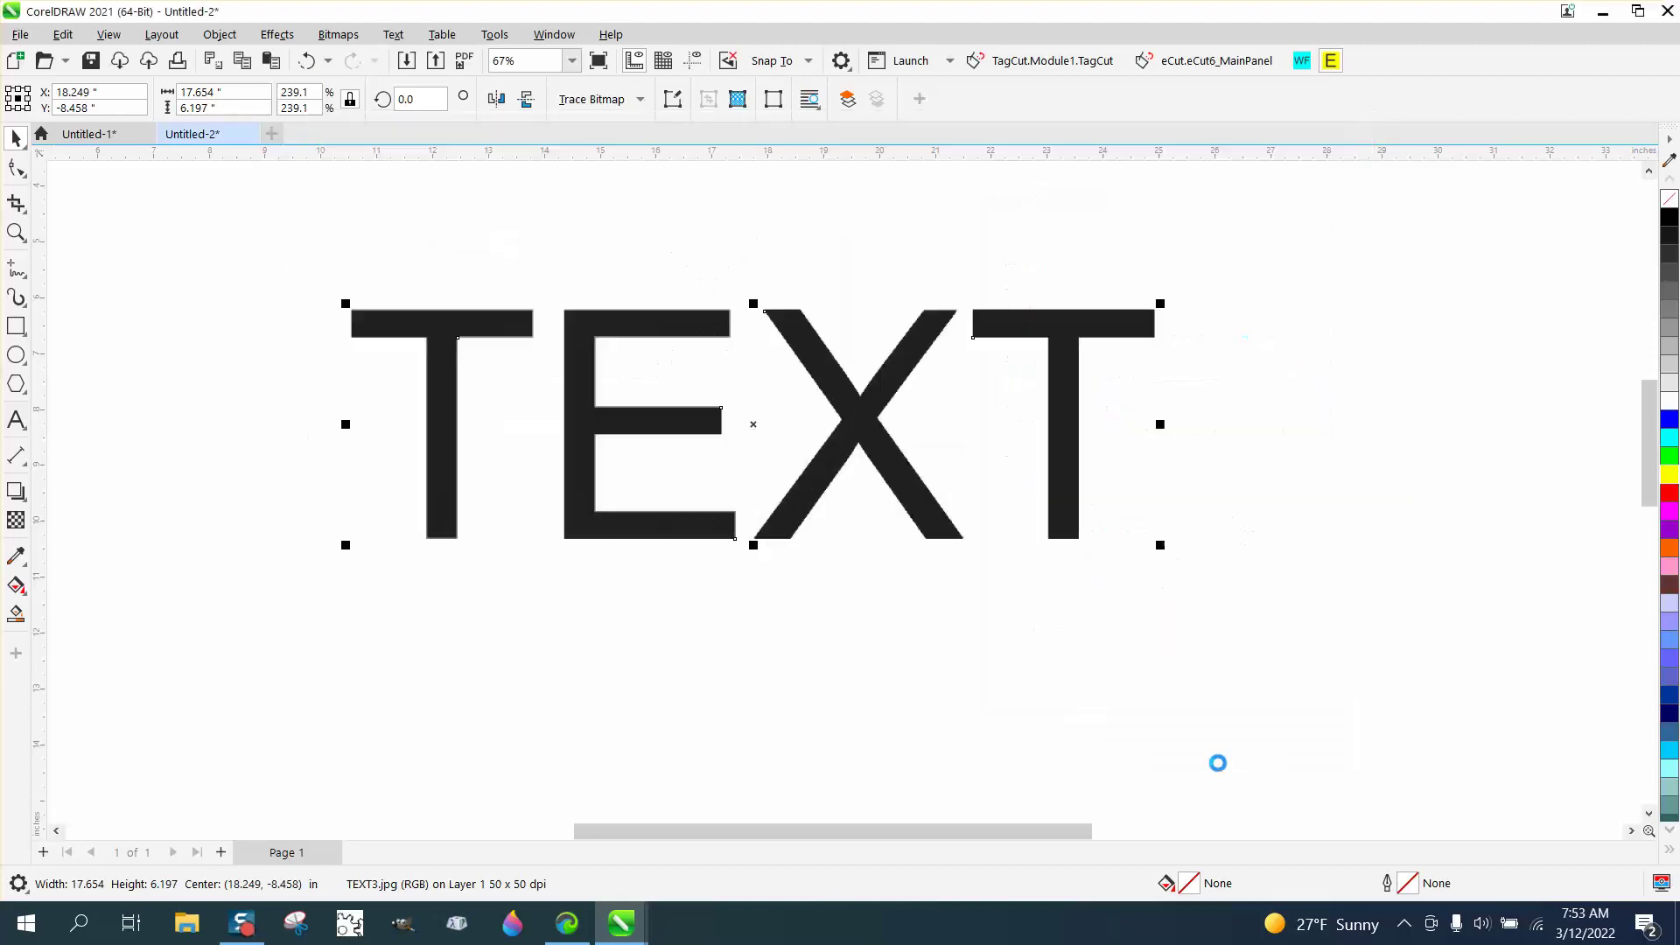
{"action": "left_click_drag", "start_coordinate": [752, 425], "coordinate": [747, 678]}
{"action": "left_click_drag", "start_coordinate": [806, 512], "coordinate": [749, 459]}
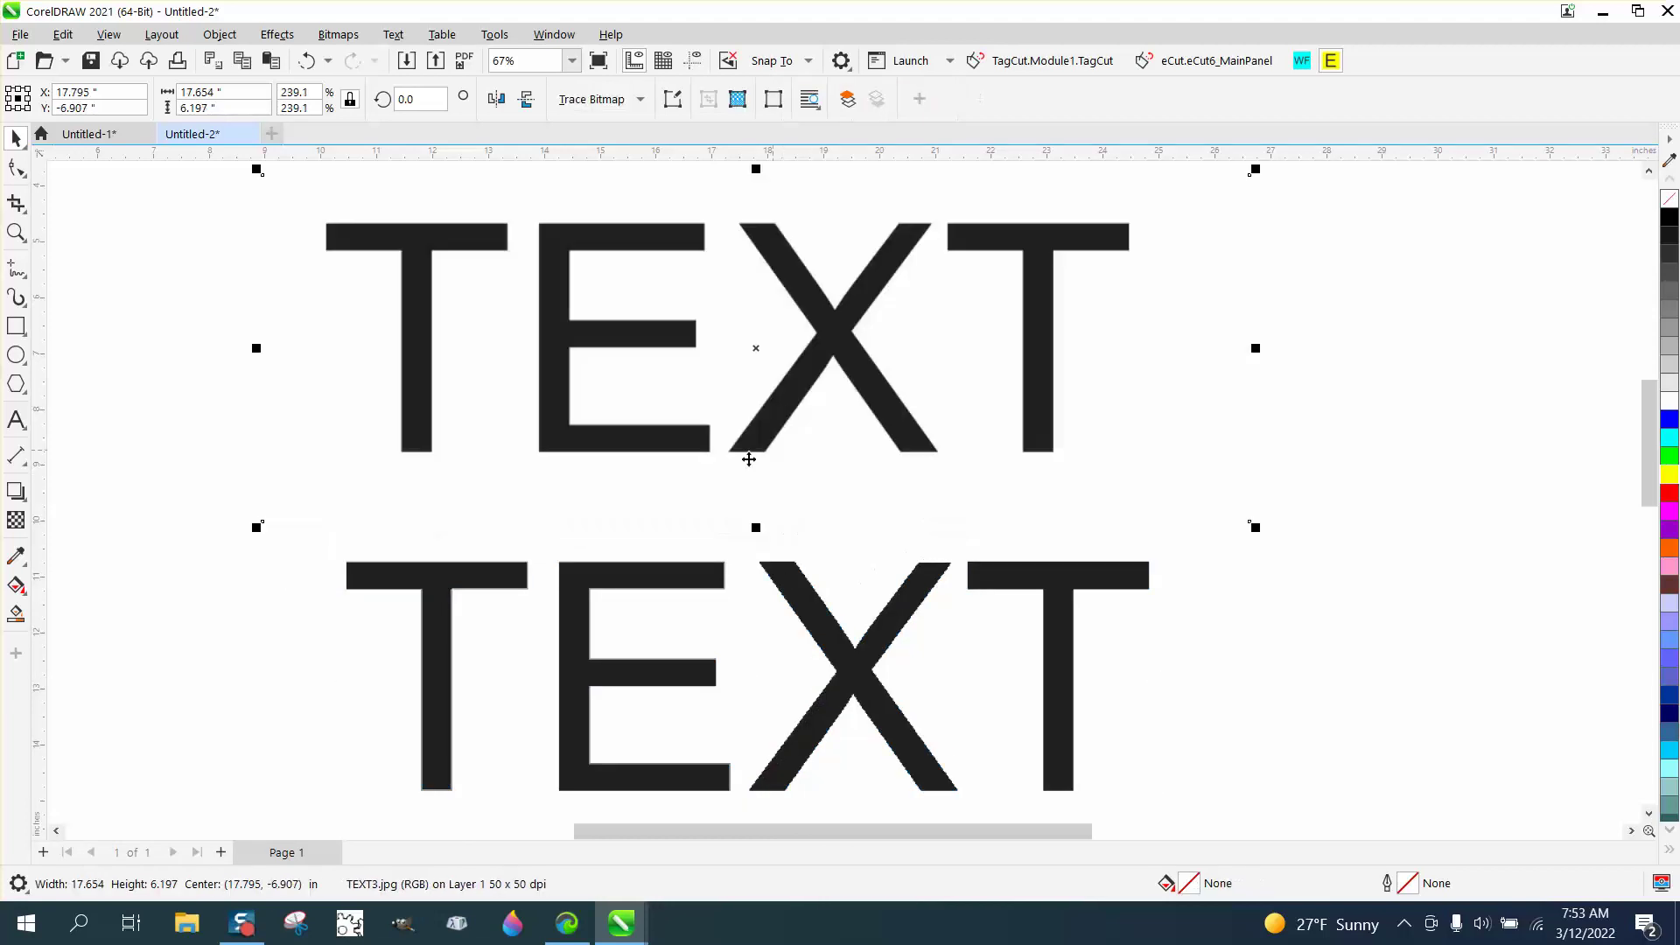
- Zoom in on the traced E's bar and the lower X to check their edges
{"action": "left_click", "coordinate": [16, 232]}
{"action": "left_click_drag", "start_coordinate": [713, 569], "coordinate": [746, 603]}
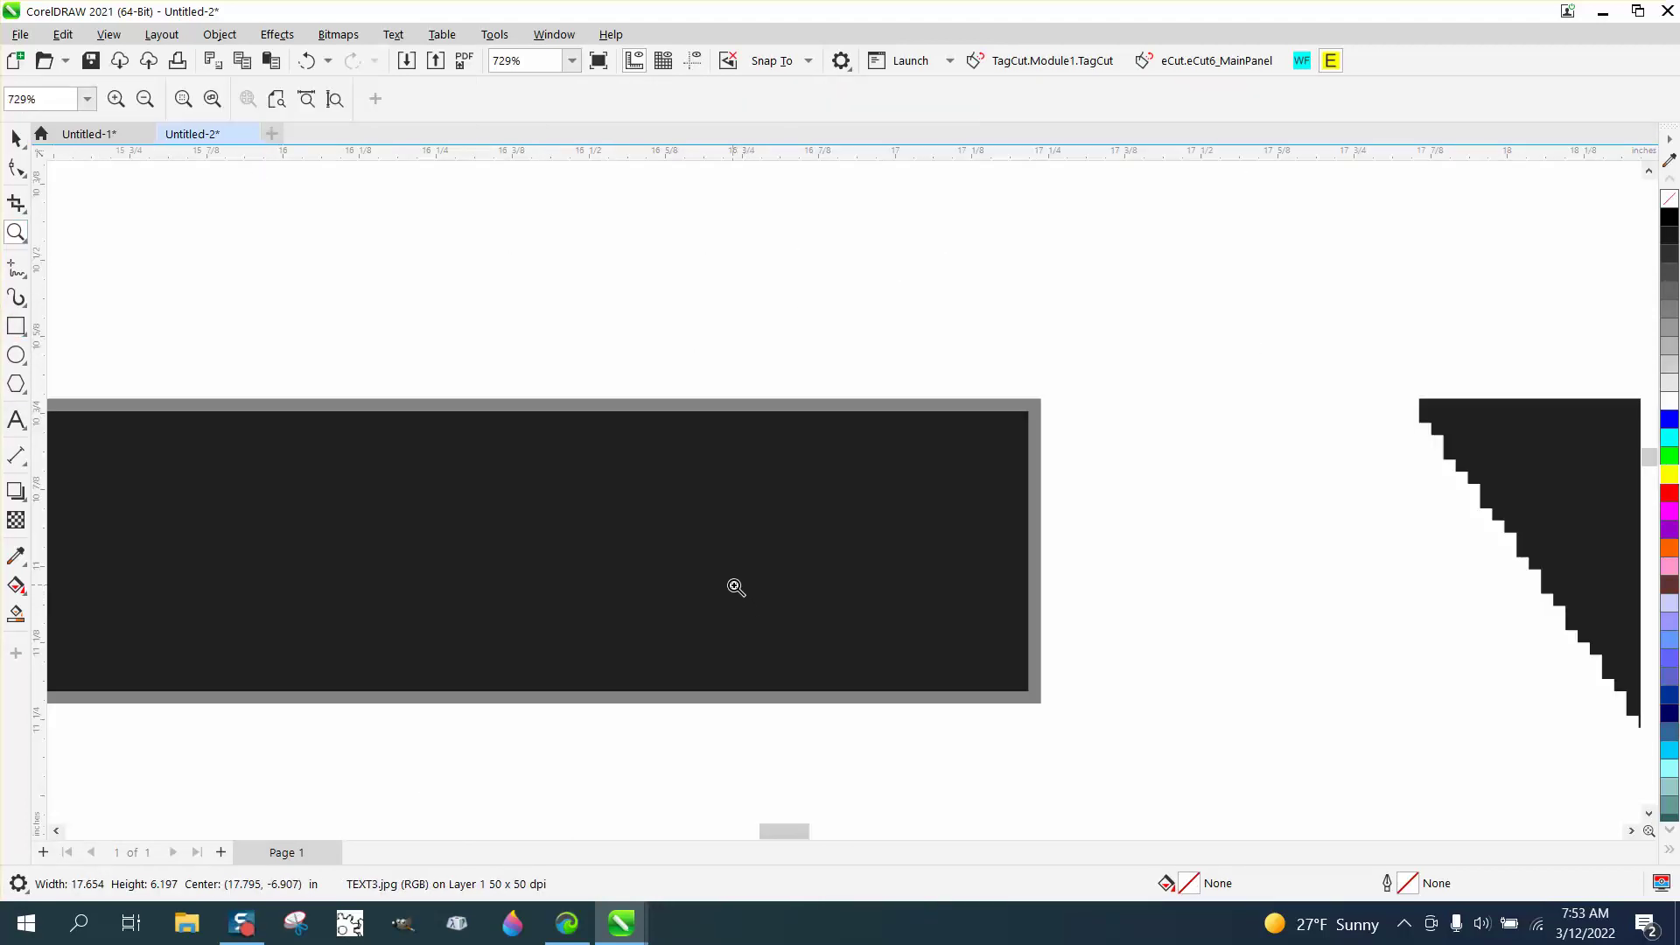
{"action": "scroll", "coordinate": [747, 603], "scroll_direction": "down", "scroll_amount": 5}
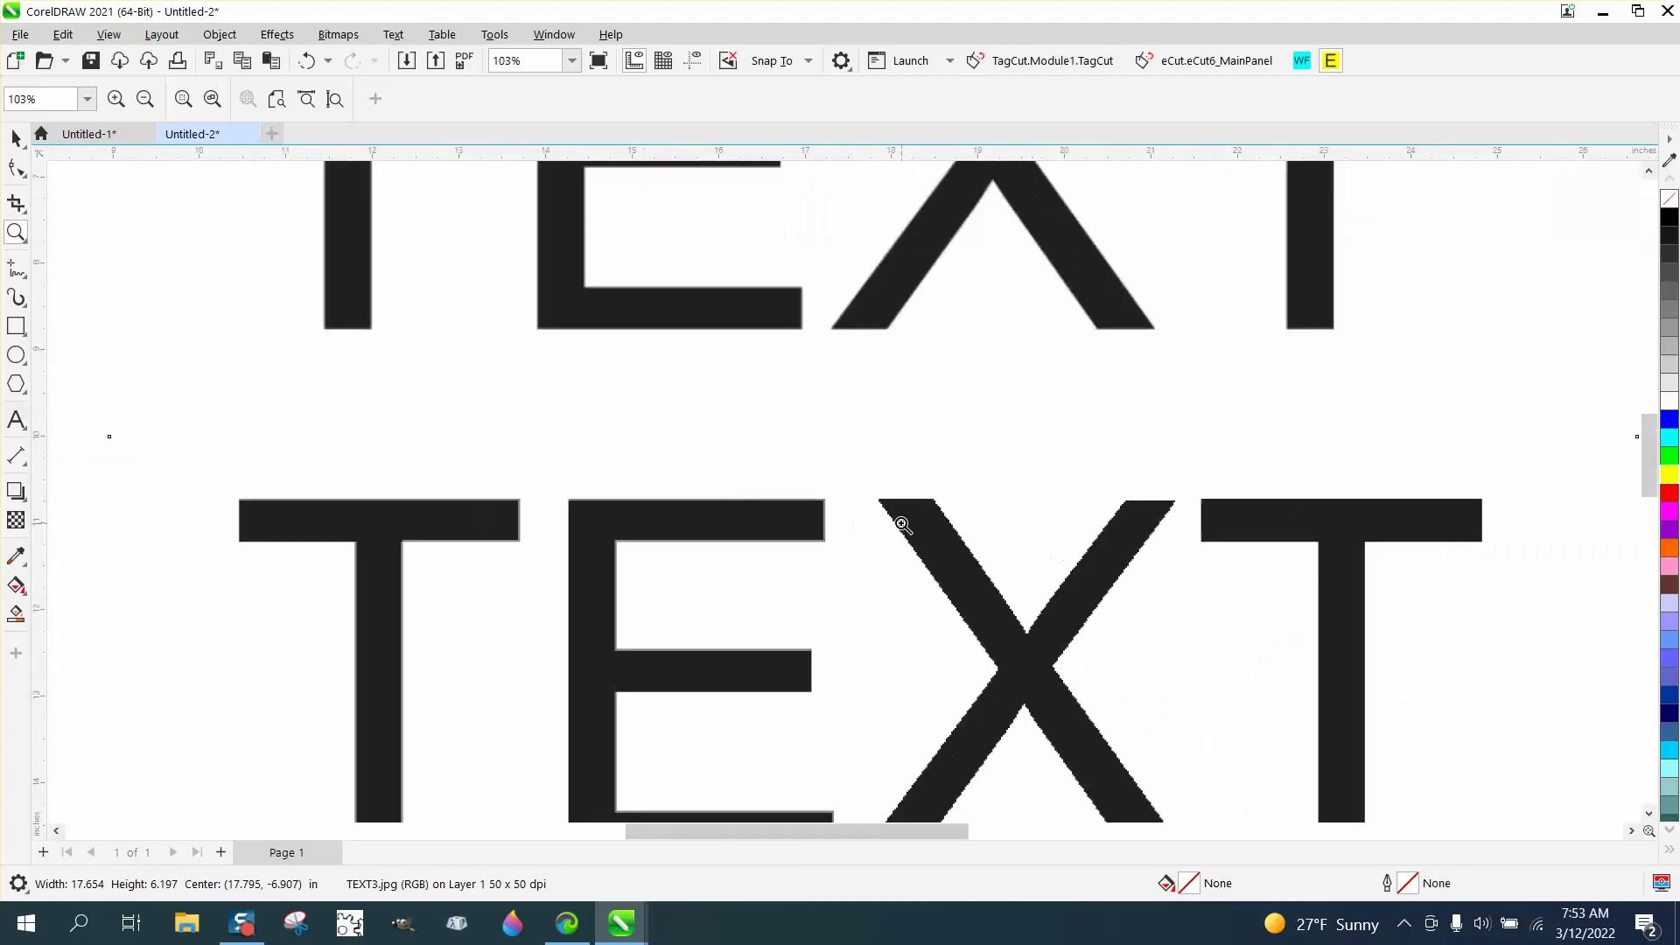
{"action": "left_click_drag", "start_coordinate": [869, 478], "coordinate": [1111, 698]}
{"action": "scroll", "coordinate": [867, 619], "scroll_direction": "down", "scroll_amount": 2}
{"action": "scroll", "coordinate": [674, 575], "scroll_direction": "down", "scroll_amount": 3}
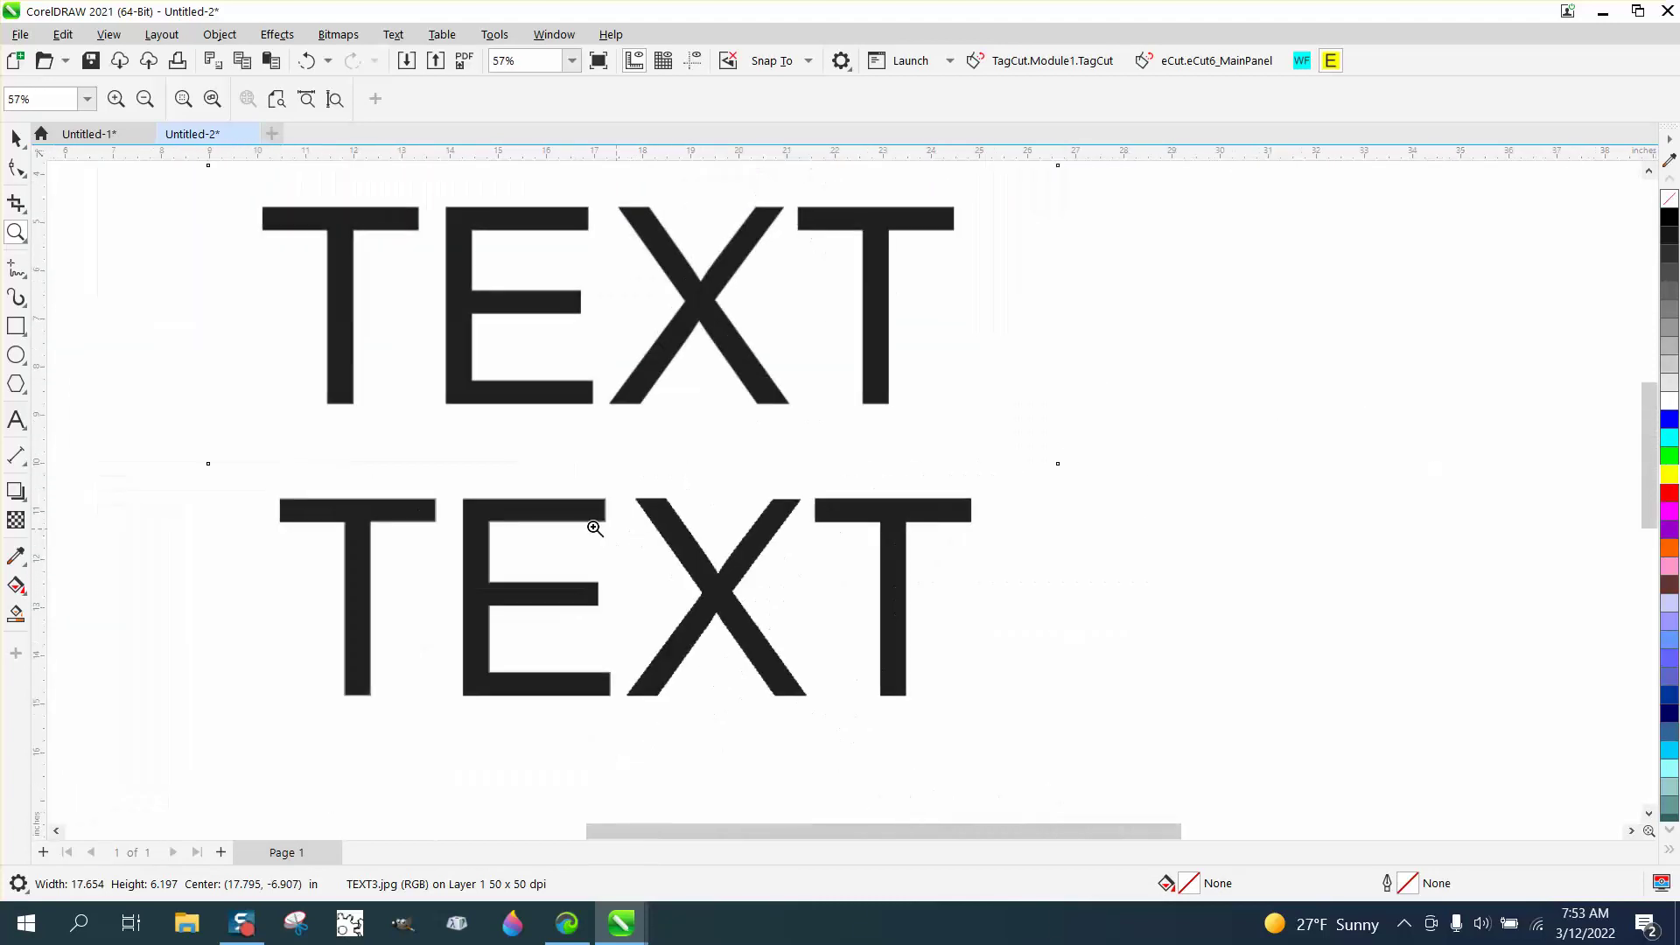
{"action": "left_click", "coordinate": [16, 137]}
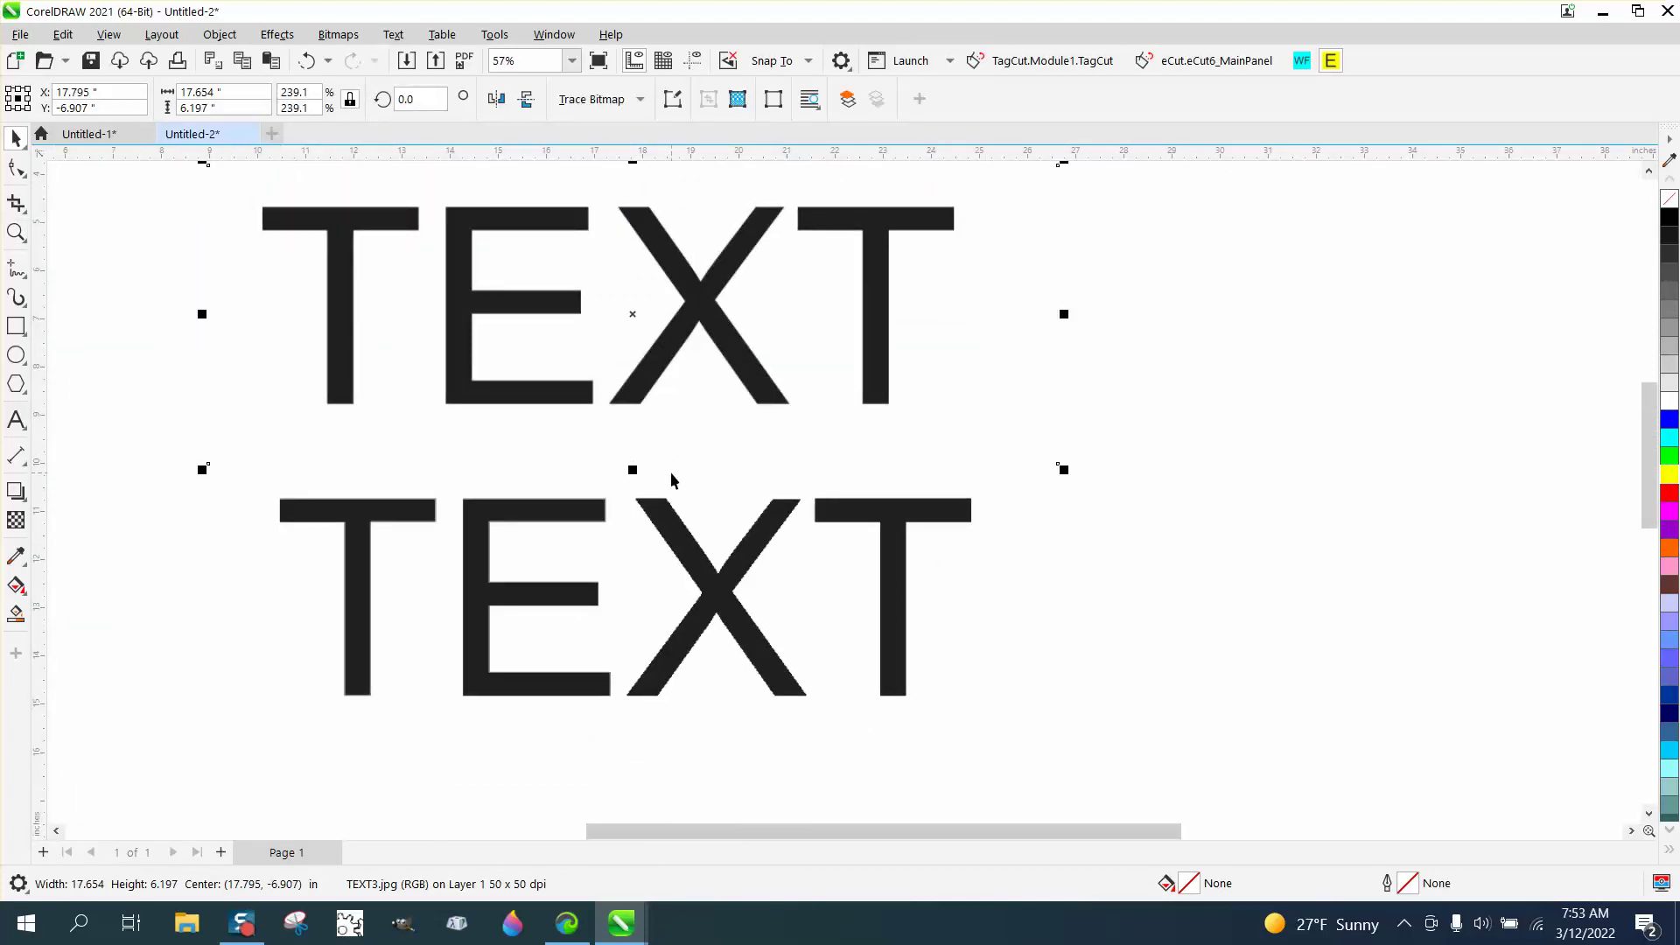
- Give the traced letters no fill and a black outline, then ungroup them into separate curves
{"action": "left_click", "coordinate": [647, 518]}
{"action": "left_click", "coordinate": [1667, 203]}
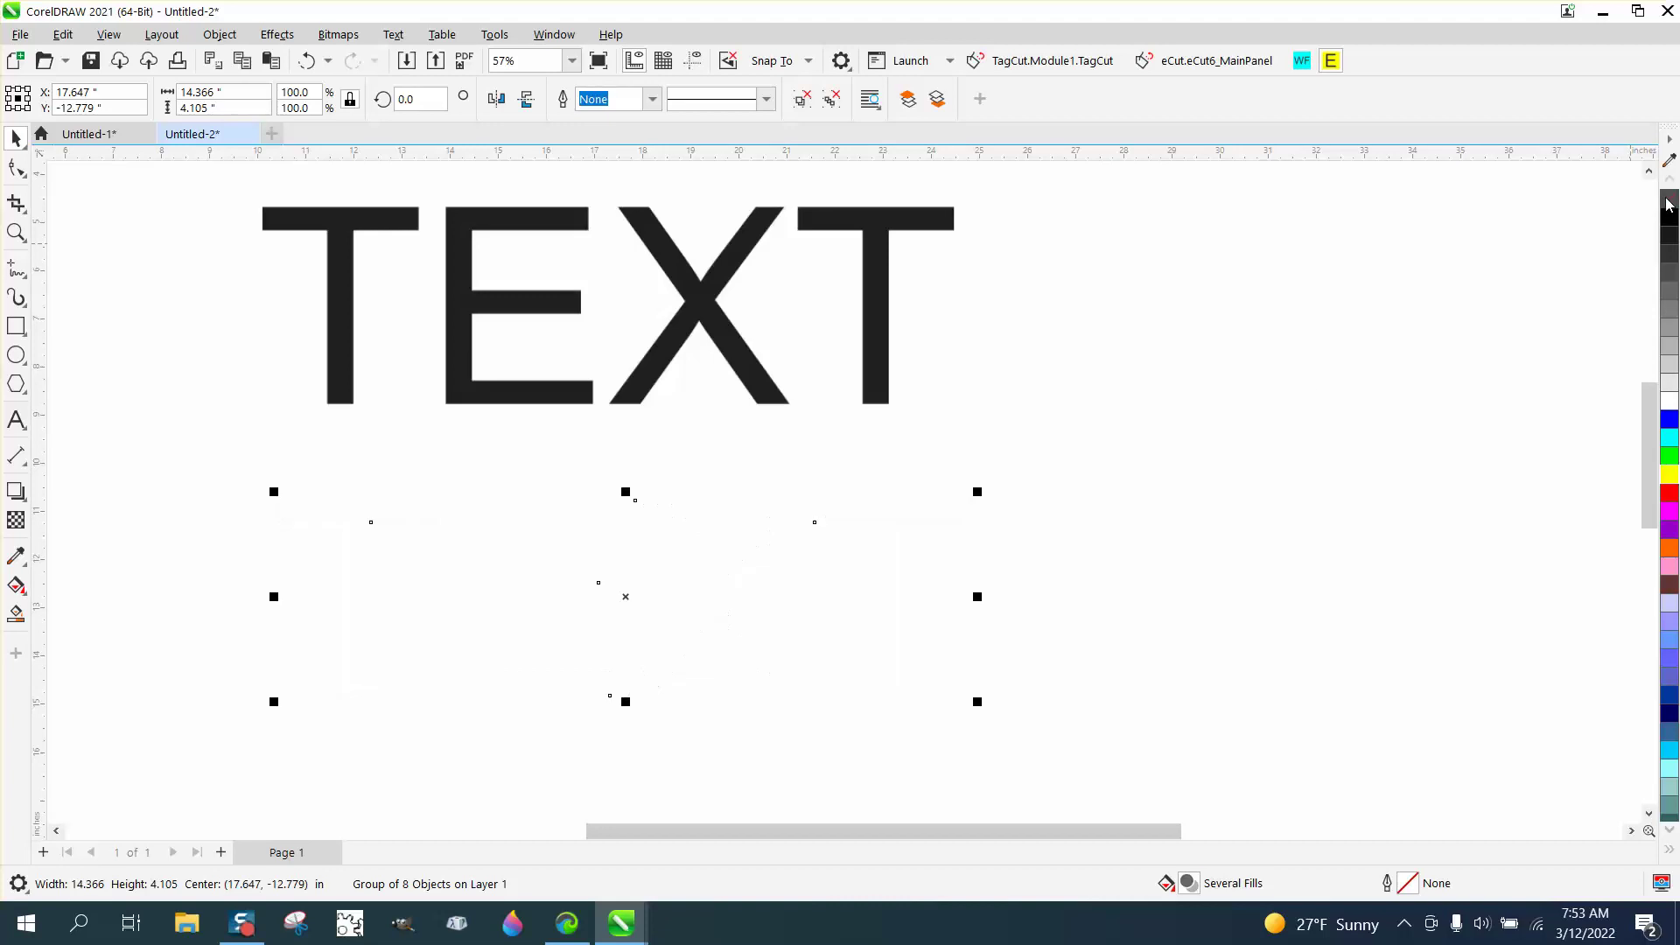
{"action": "right_click", "coordinate": [1670, 219]}
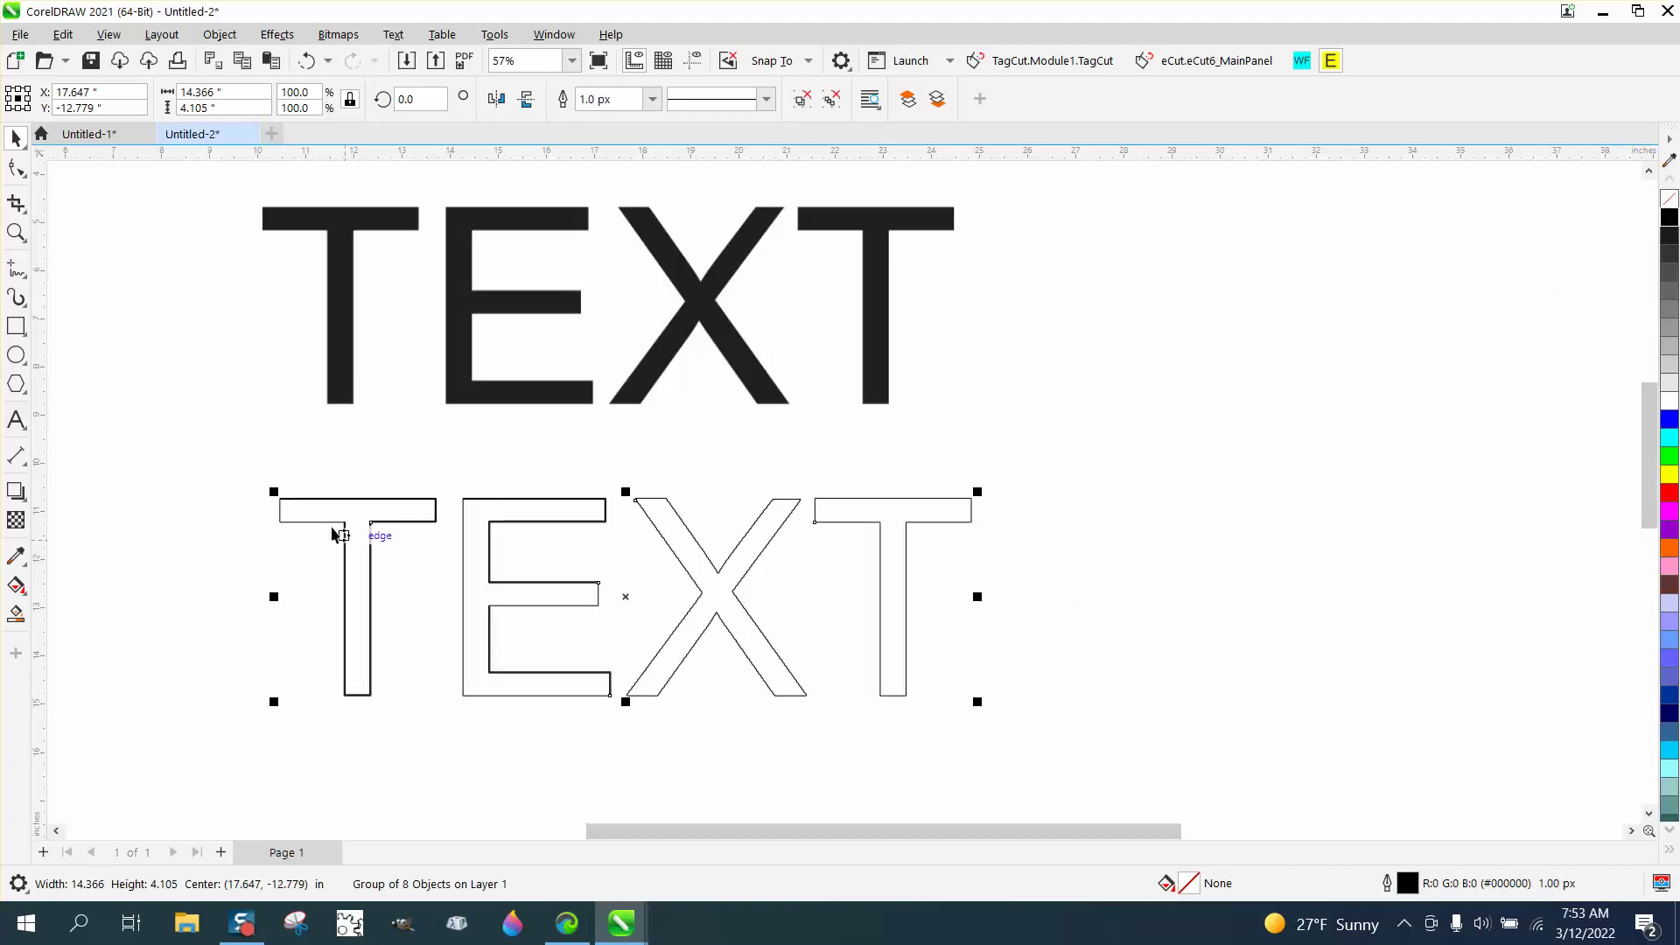
{"action": "left_click", "coordinate": [228, 37]}
{"action": "mouse_move", "coordinate": [270, 384]}
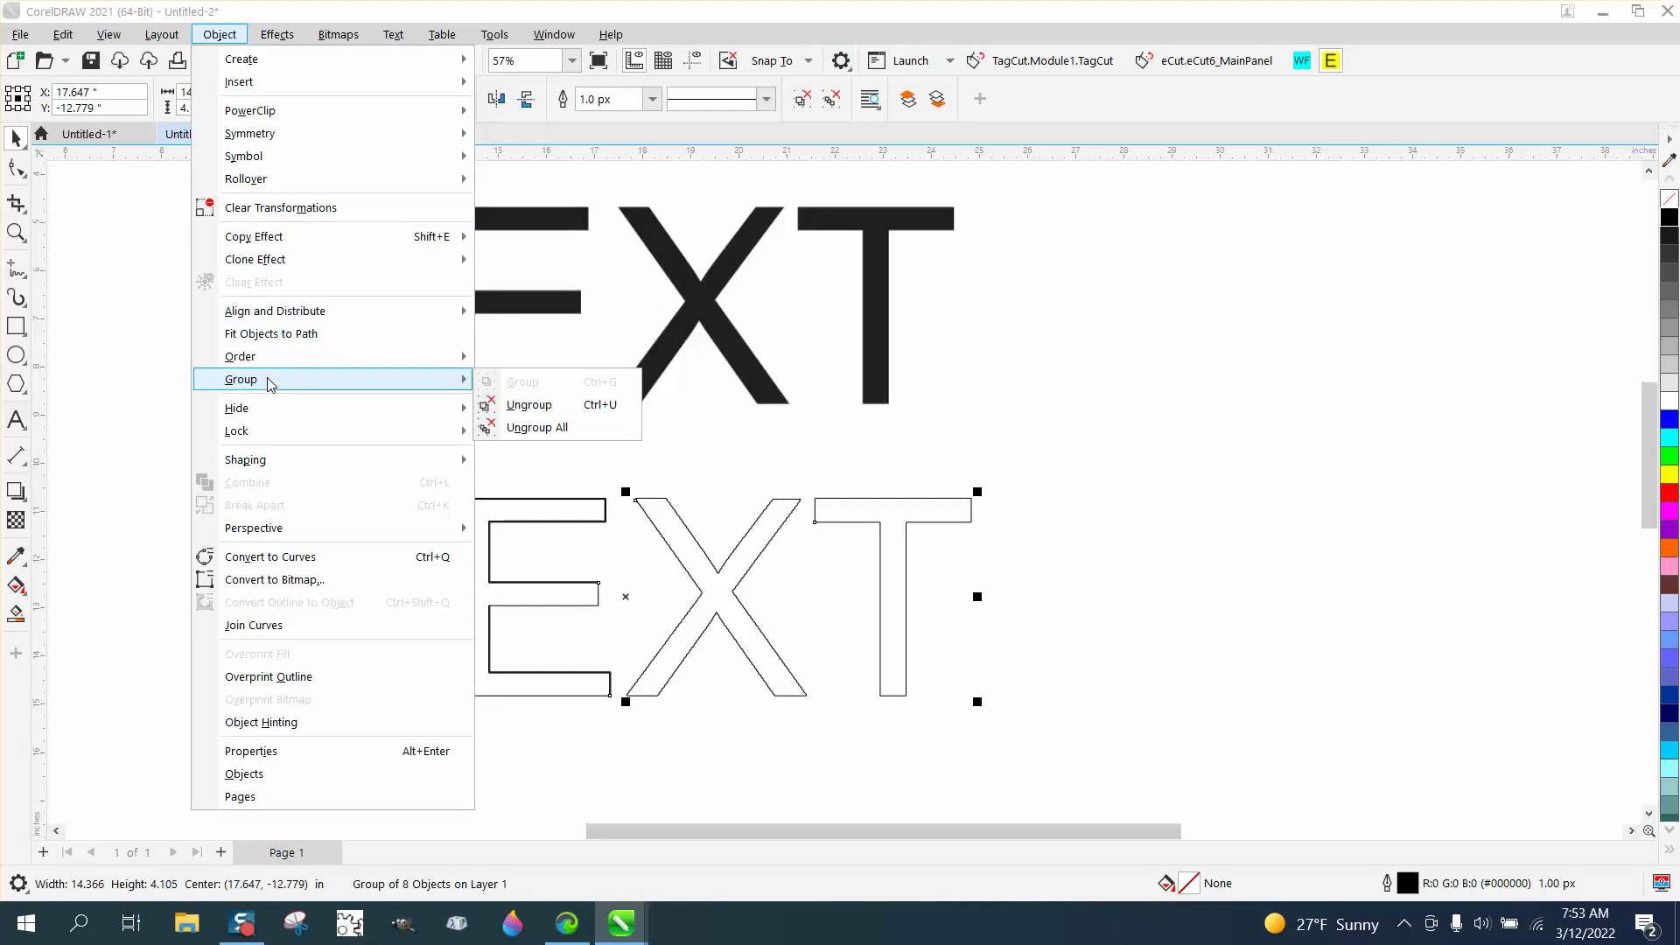
{"action": "left_click", "coordinate": [534, 404]}
- Select the original bitmap and the outlined T and E one at a time to check them
{"action": "left_click", "coordinate": [560, 442]}
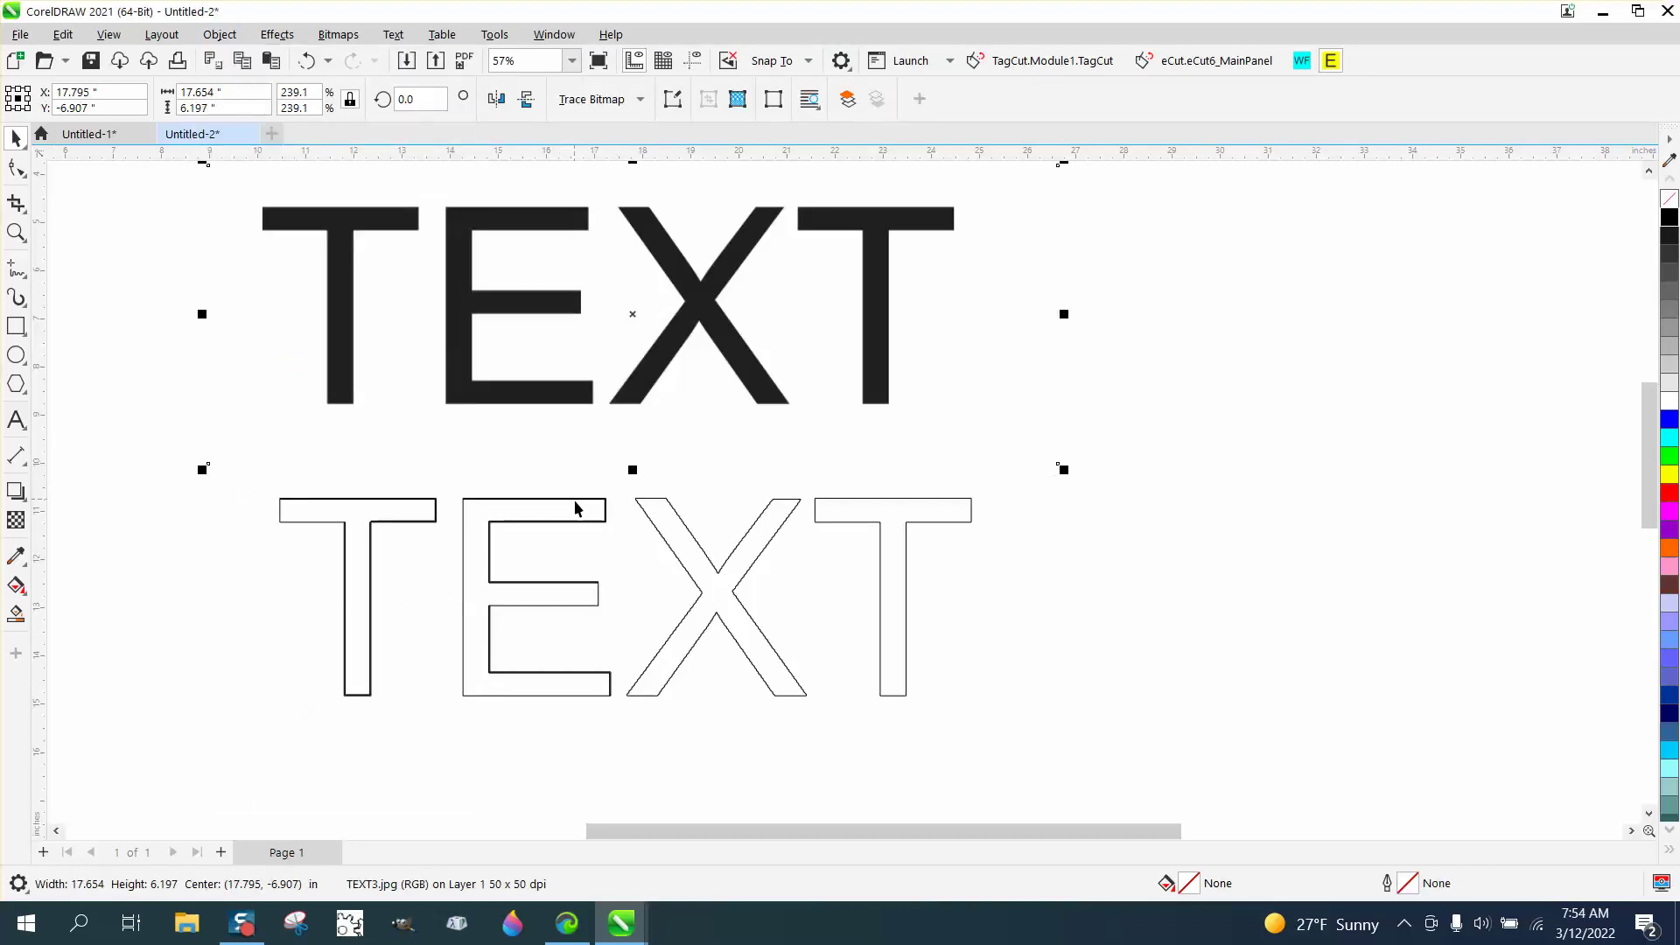
{"action": "left_click", "coordinate": [184, 476]}
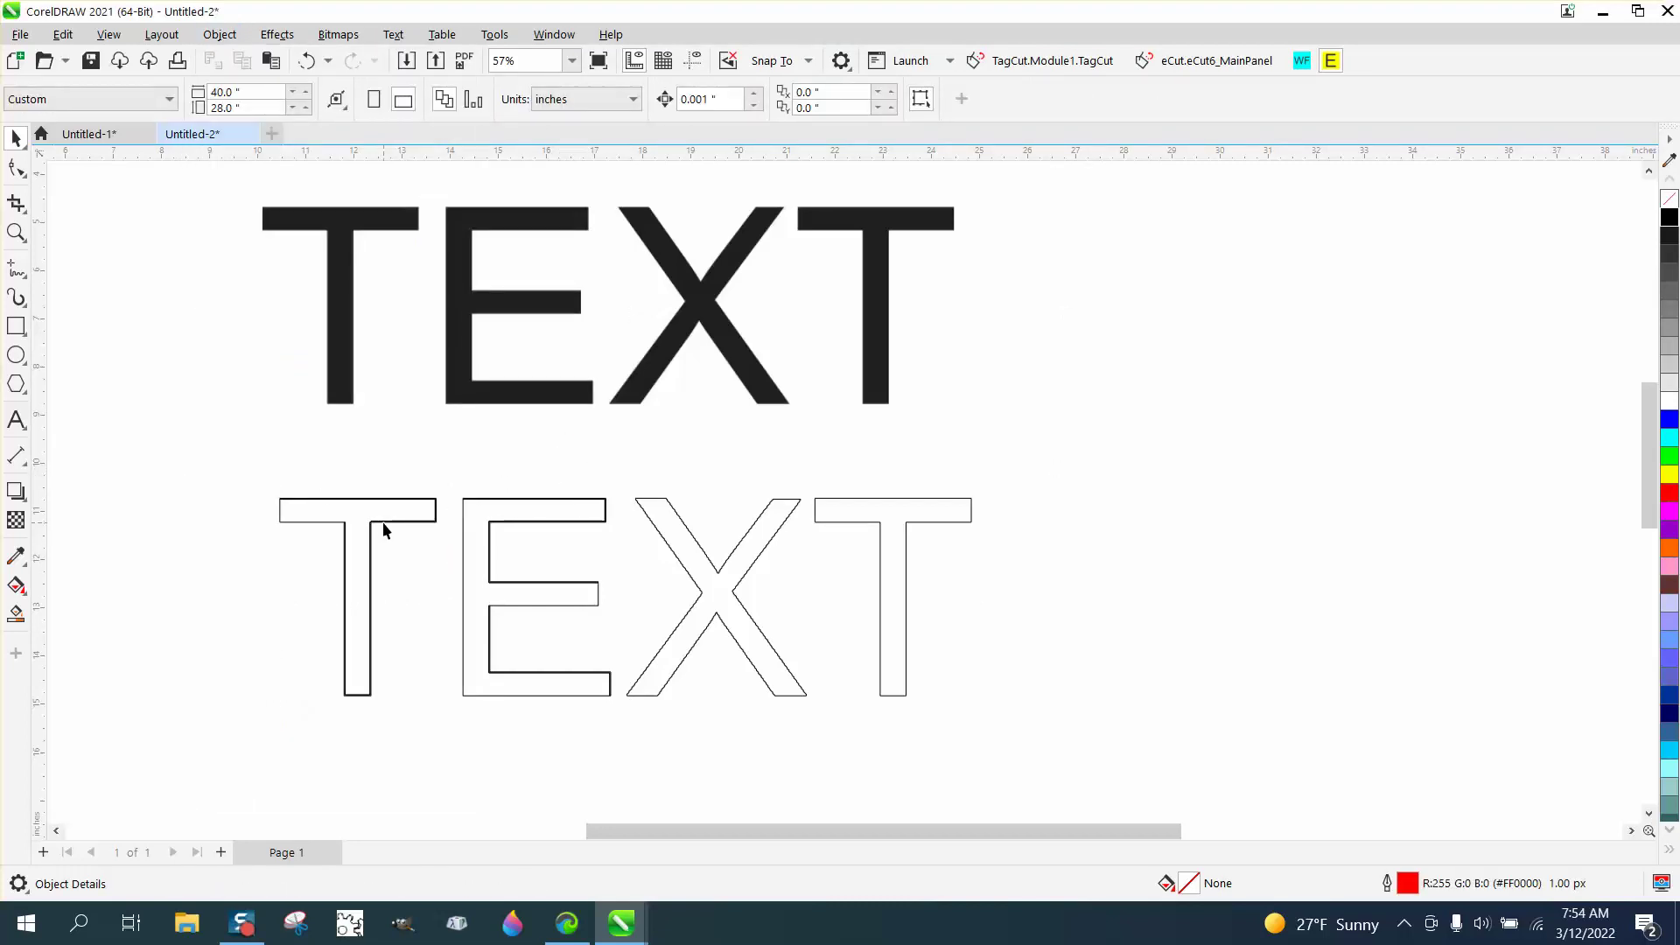
{"action": "left_click", "coordinate": [383, 522]}
{"action": "left_click", "coordinate": [389, 537]}
{"action": "left_click", "coordinate": [371, 551]}
{"action": "left_click", "coordinate": [350, 564]}
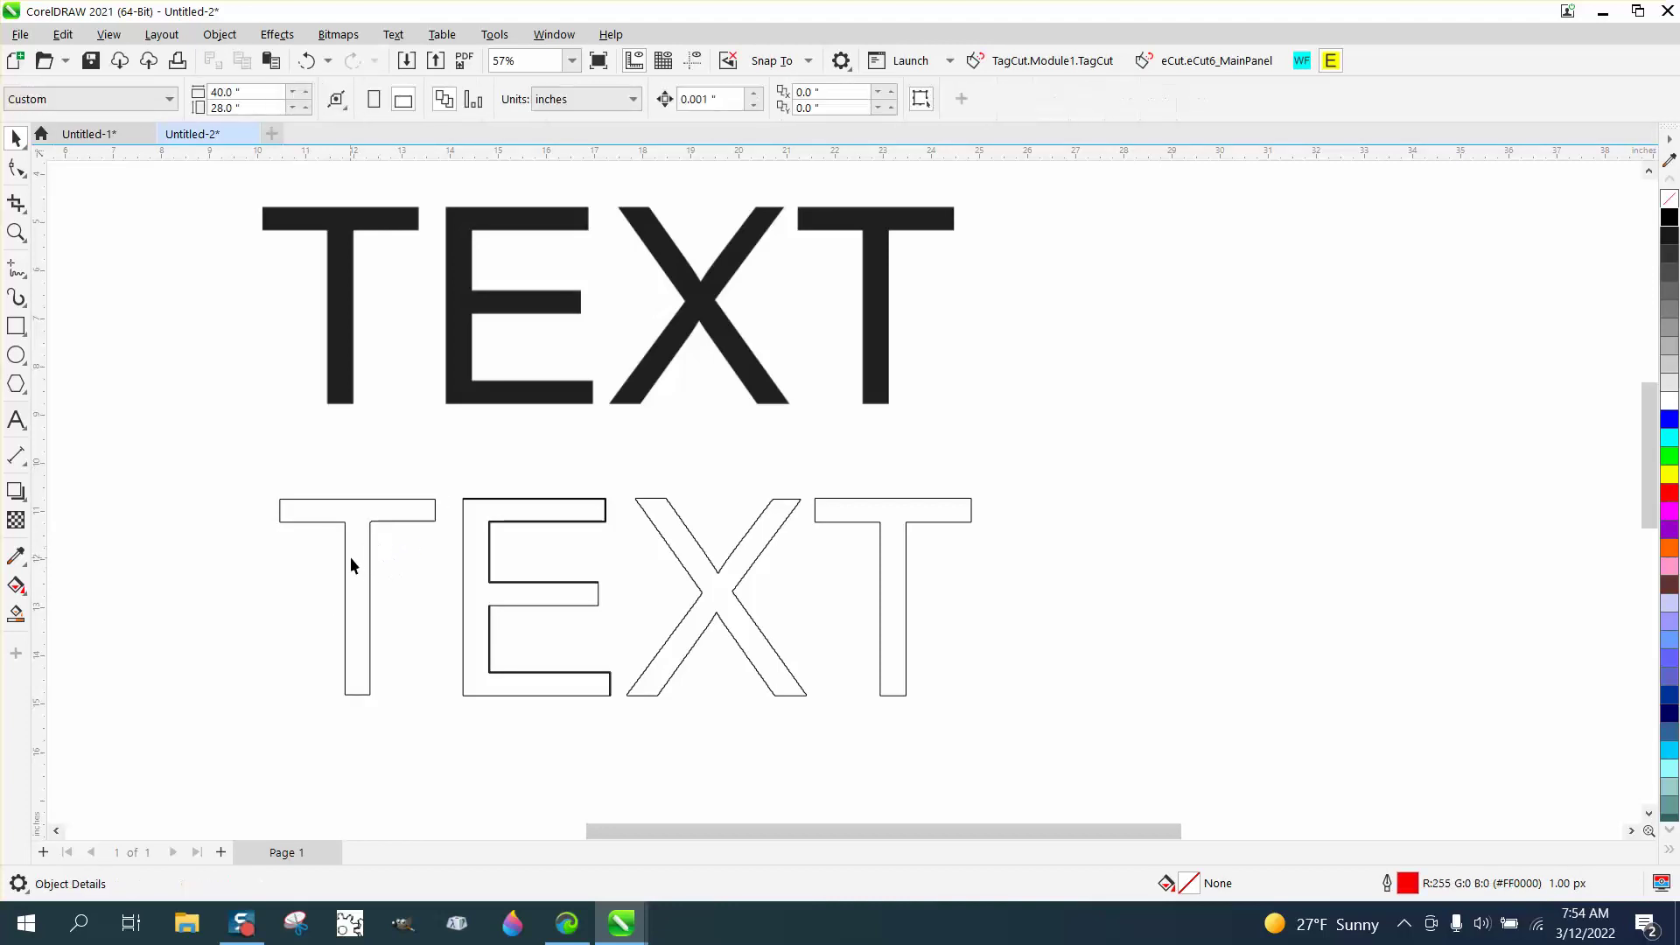
{"action": "left_click", "coordinate": [543, 586]}
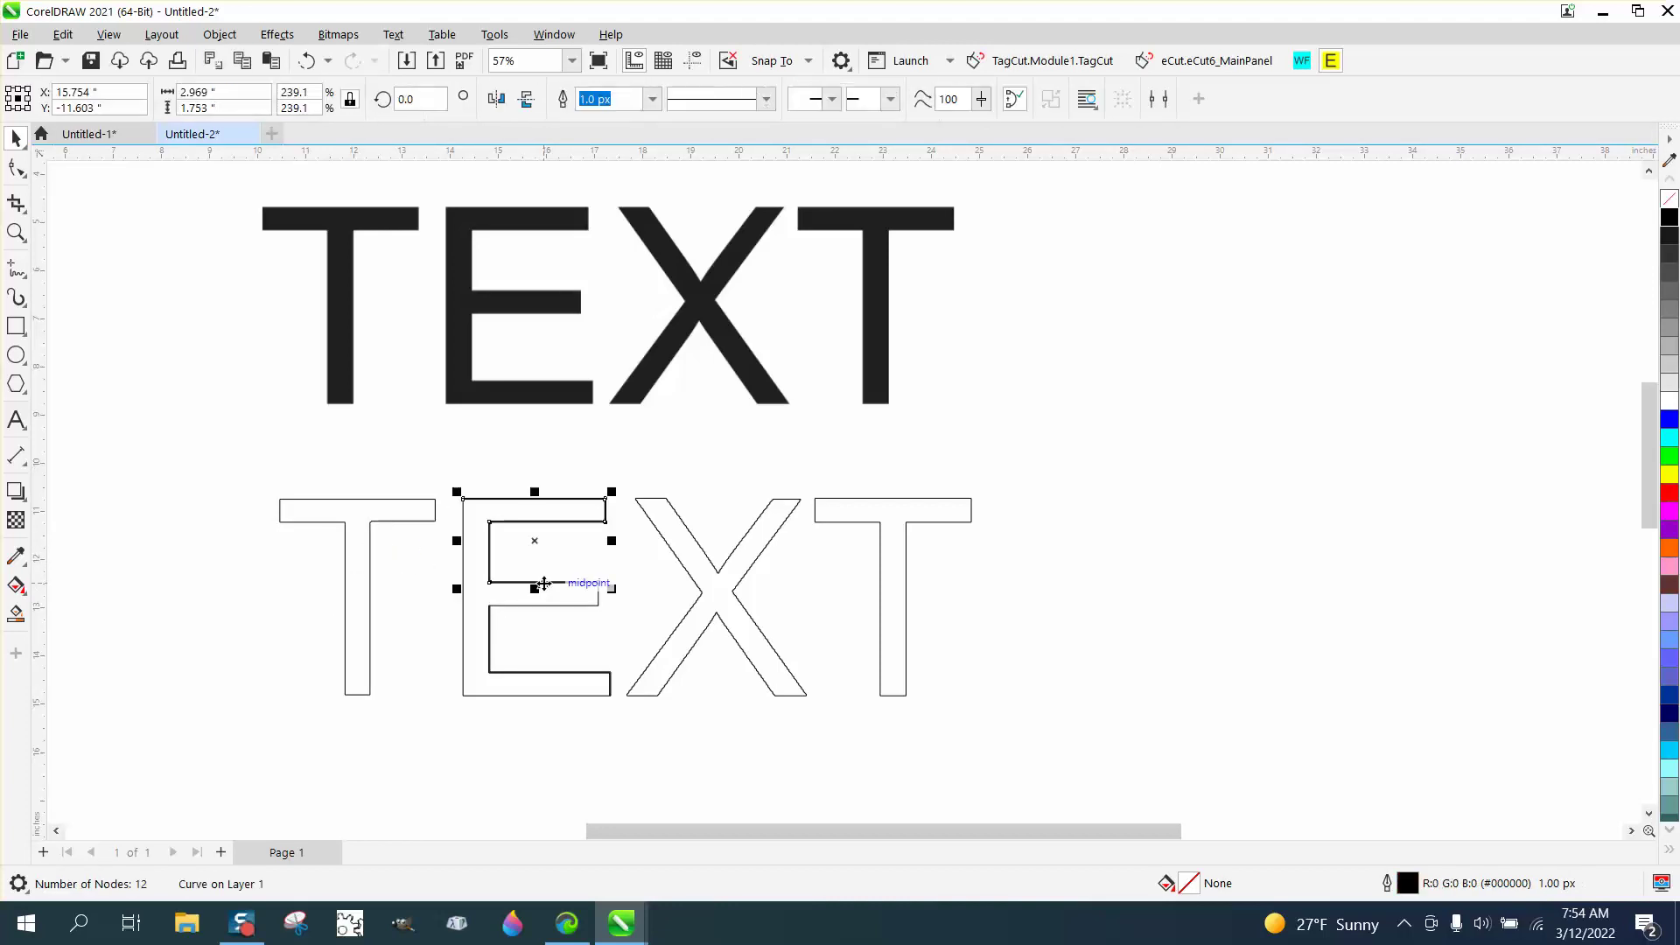
{"action": "left_click", "coordinate": [557, 590]}
{"action": "left_click", "coordinate": [606, 672]}
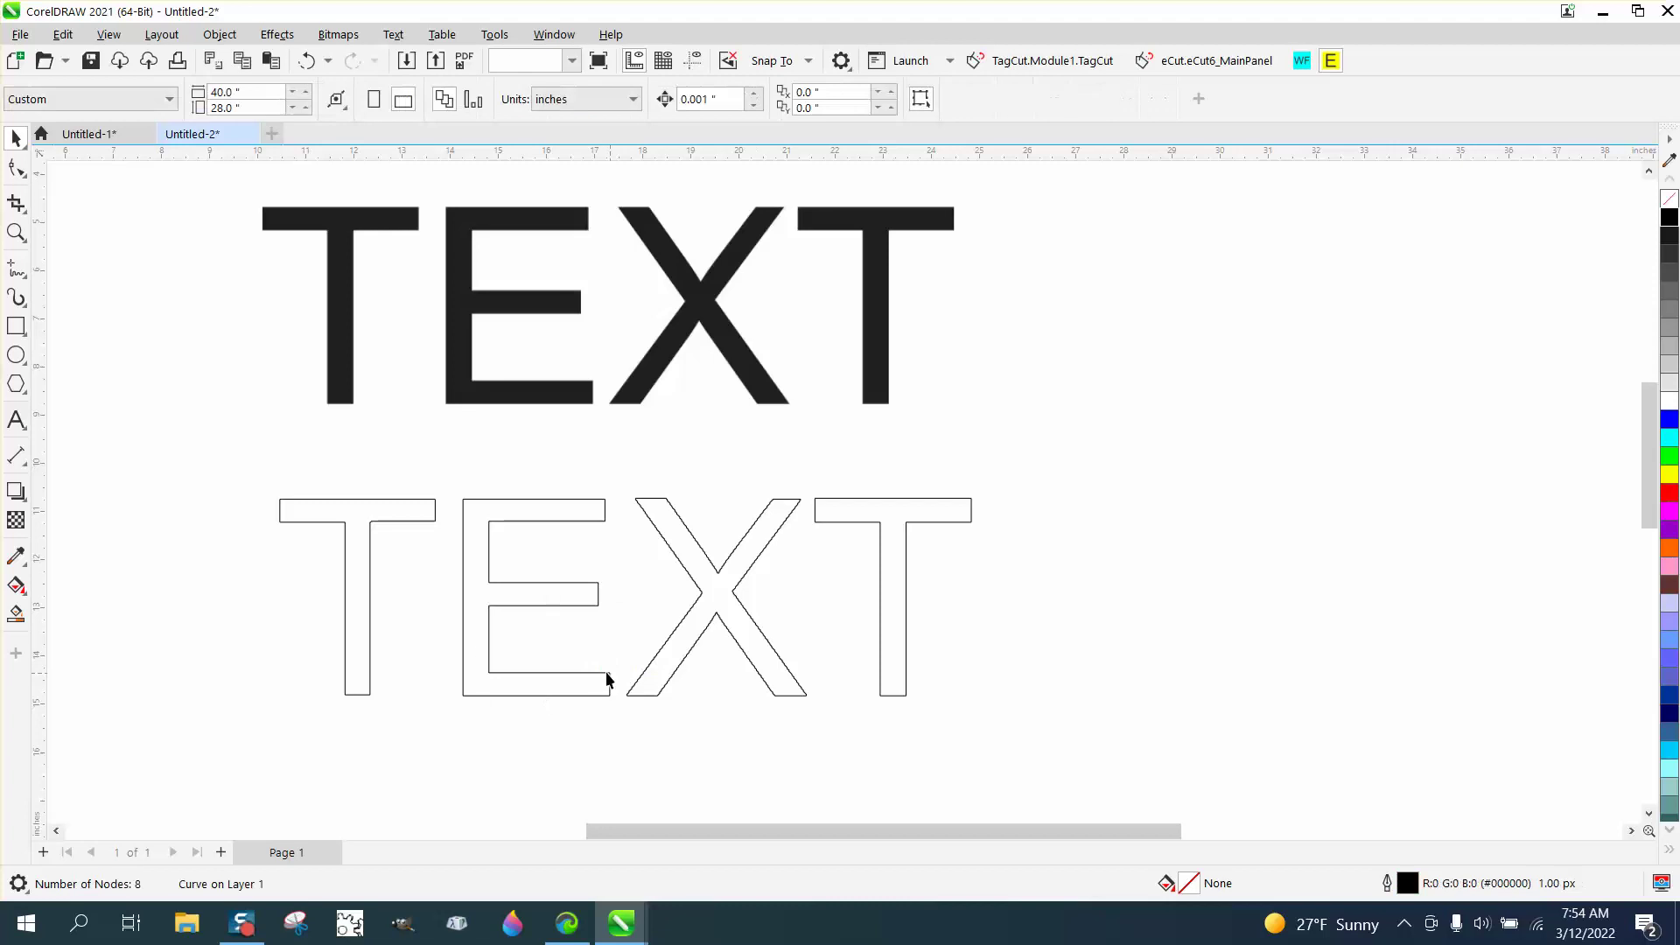
{"action": "left_click", "coordinate": [673, 672]}
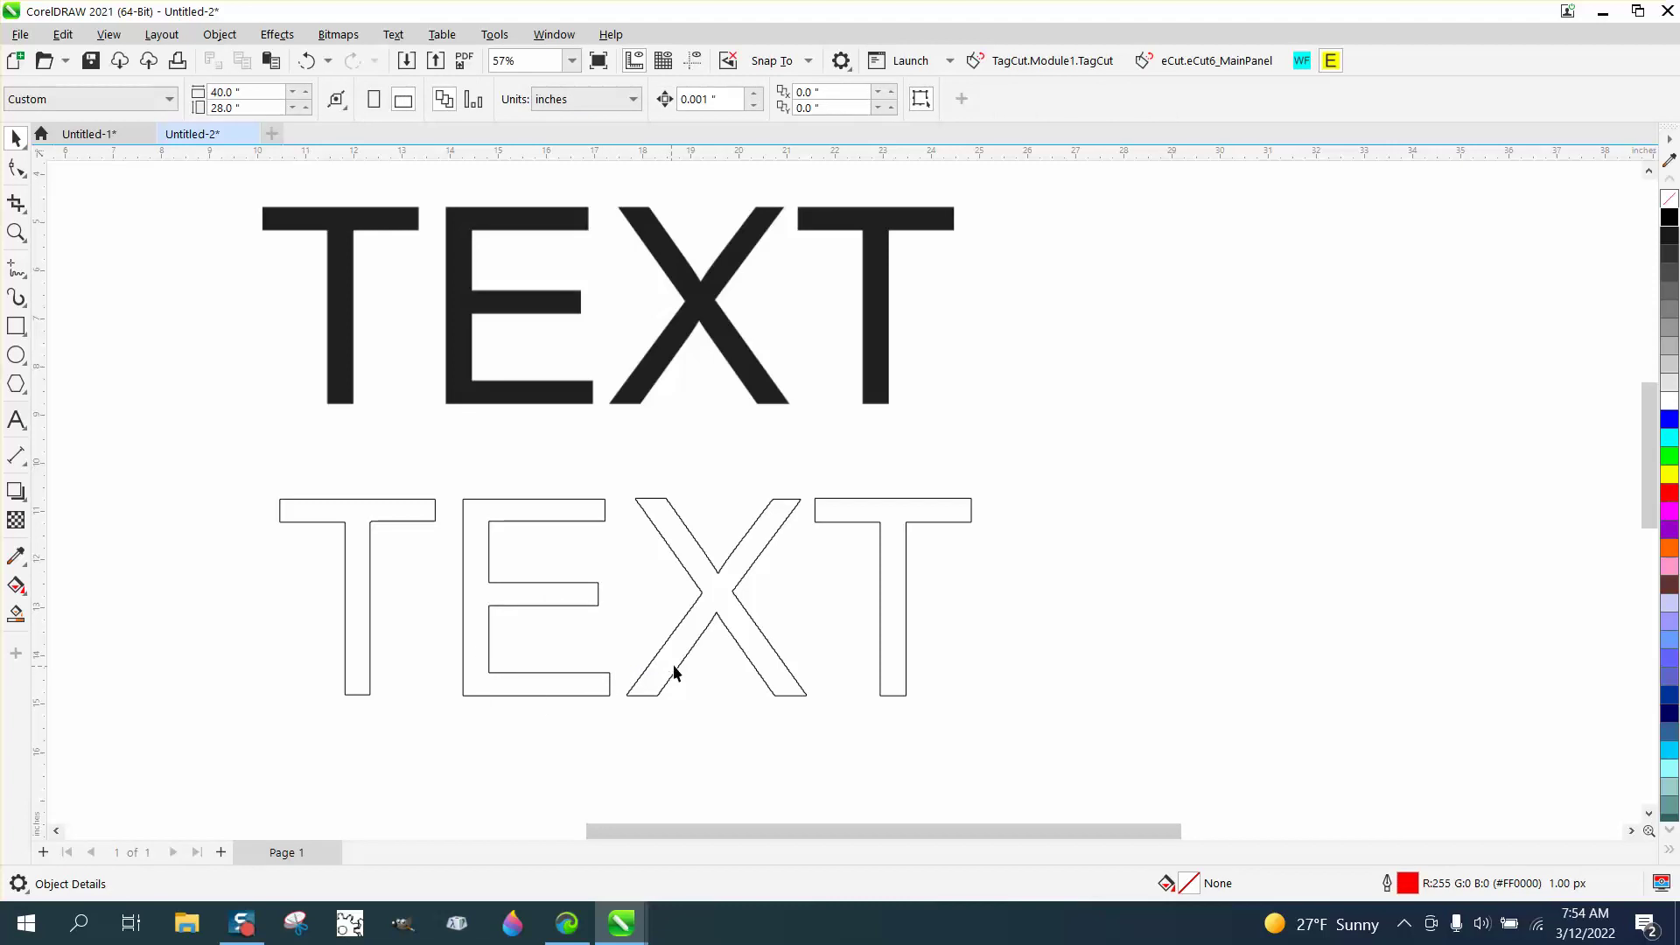
- Select the traced T outline and switch to the Shape tool to view its nodes
{"action": "left_click", "coordinate": [880, 596]}
{"action": "key", "text": "F10"}
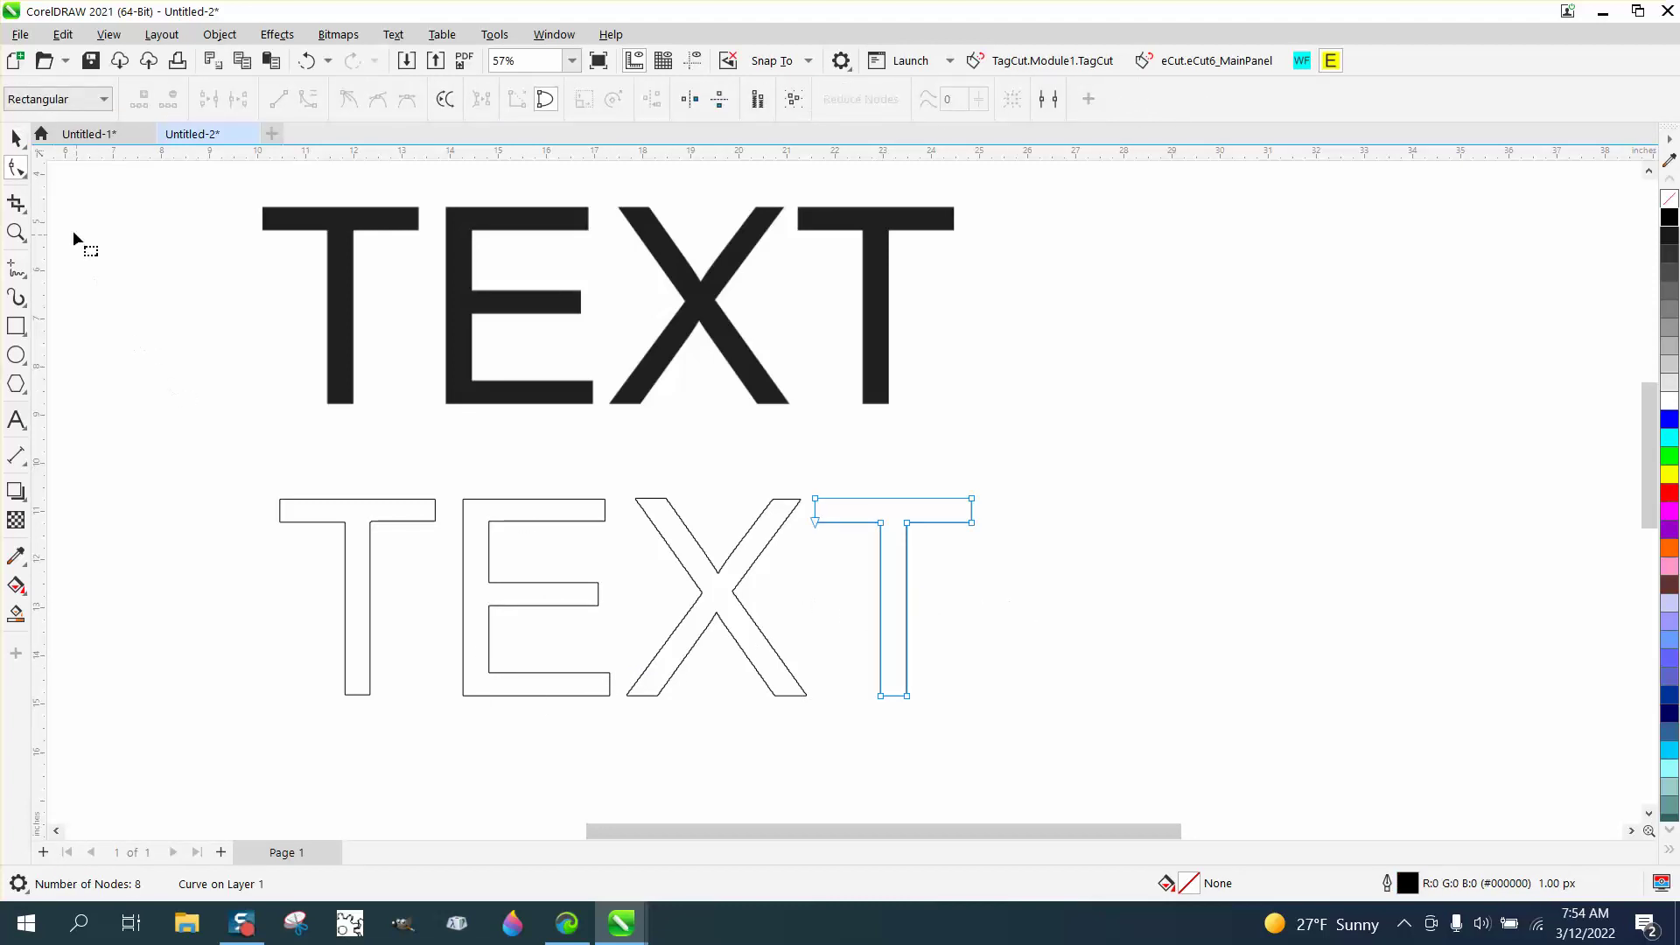
{"action": "left_click", "coordinate": [16, 232]}
- Zoom into the X outline and delete the staircase nodes along its upper arms
{"action": "left_click_drag", "start_coordinate": [250, 442], "coordinate": [1048, 728]}
{"action": "scroll", "coordinate": [626, 402], "scroll_direction": "up", "scroll_amount": 4}
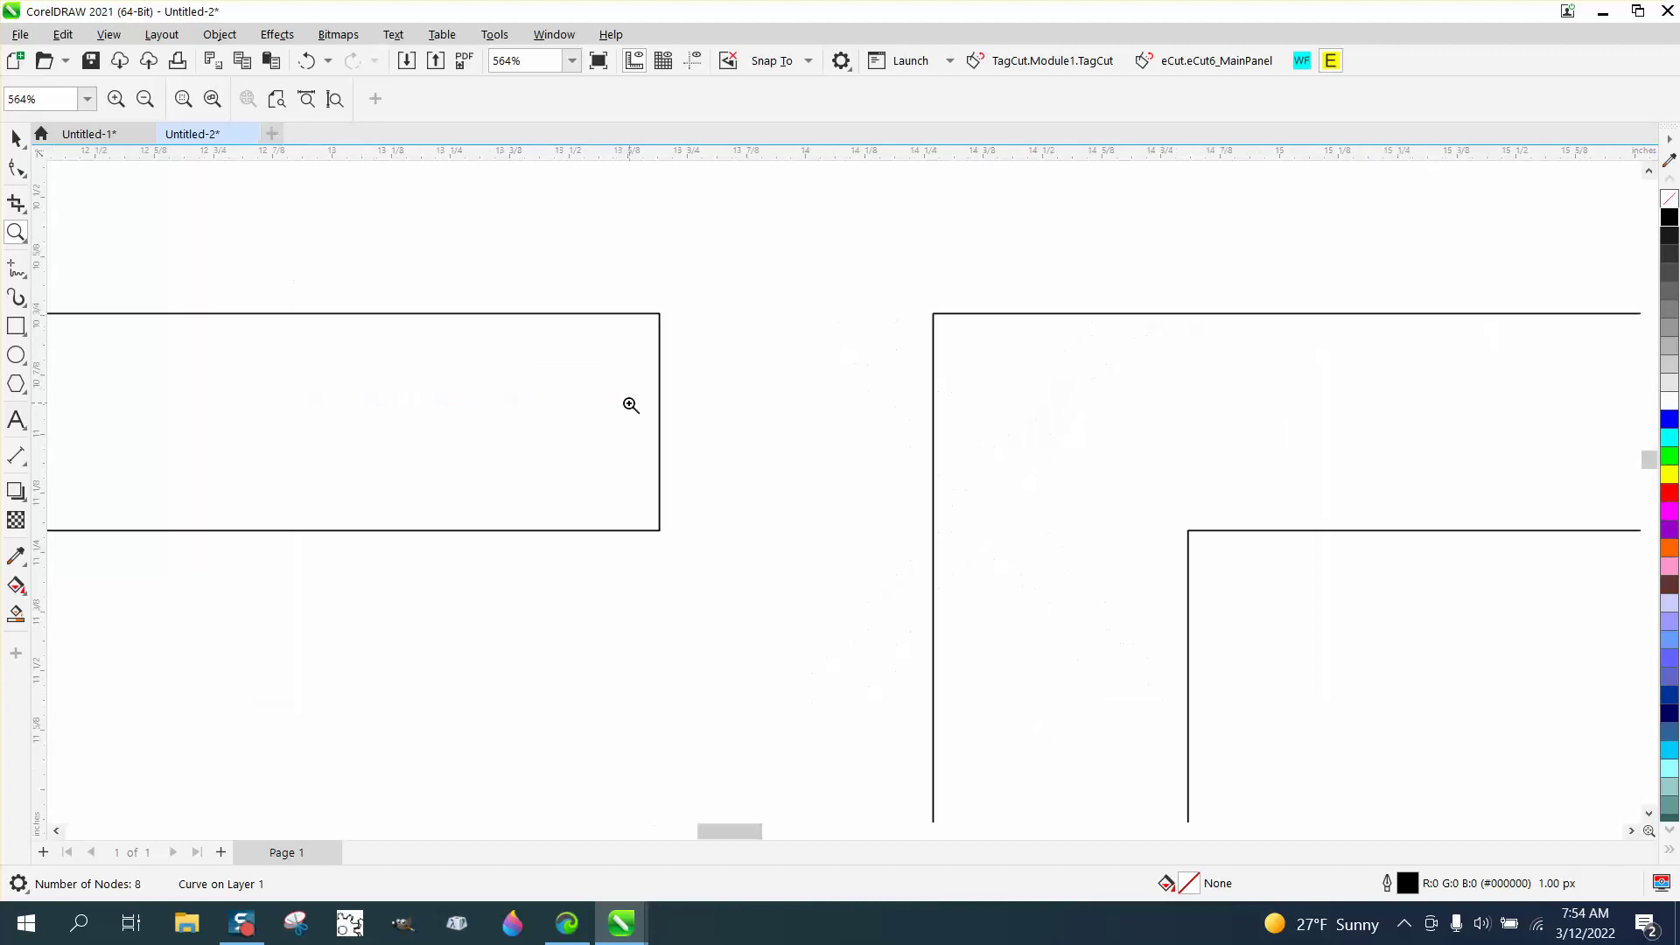
{"action": "scroll", "coordinate": [332, 356], "scroll_direction": "down", "scroll_amount": 1}
{"action": "scroll", "coordinate": [327, 356], "scroll_direction": "down", "scroll_amount": 1}
{"action": "scroll", "coordinate": [540, 354], "scroll_direction": "down", "scroll_amount": 3}
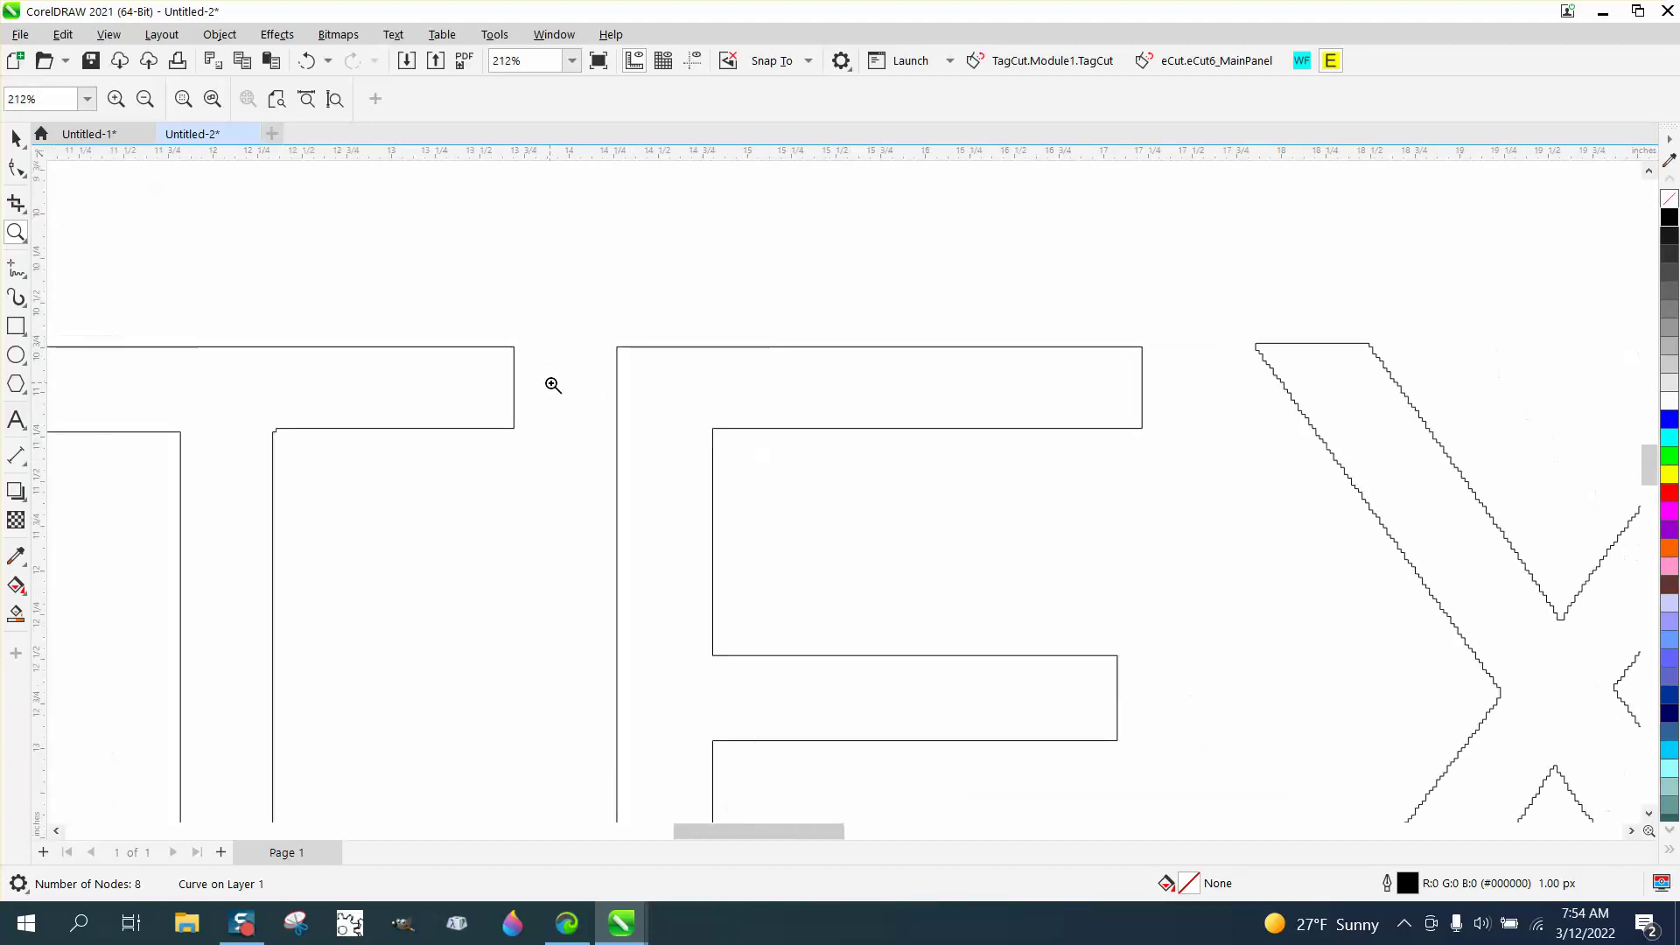
{"action": "left_click_drag", "start_coordinate": [1160, 523], "coordinate": [1358, 577]}
{"action": "left_click", "coordinate": [16, 167]}
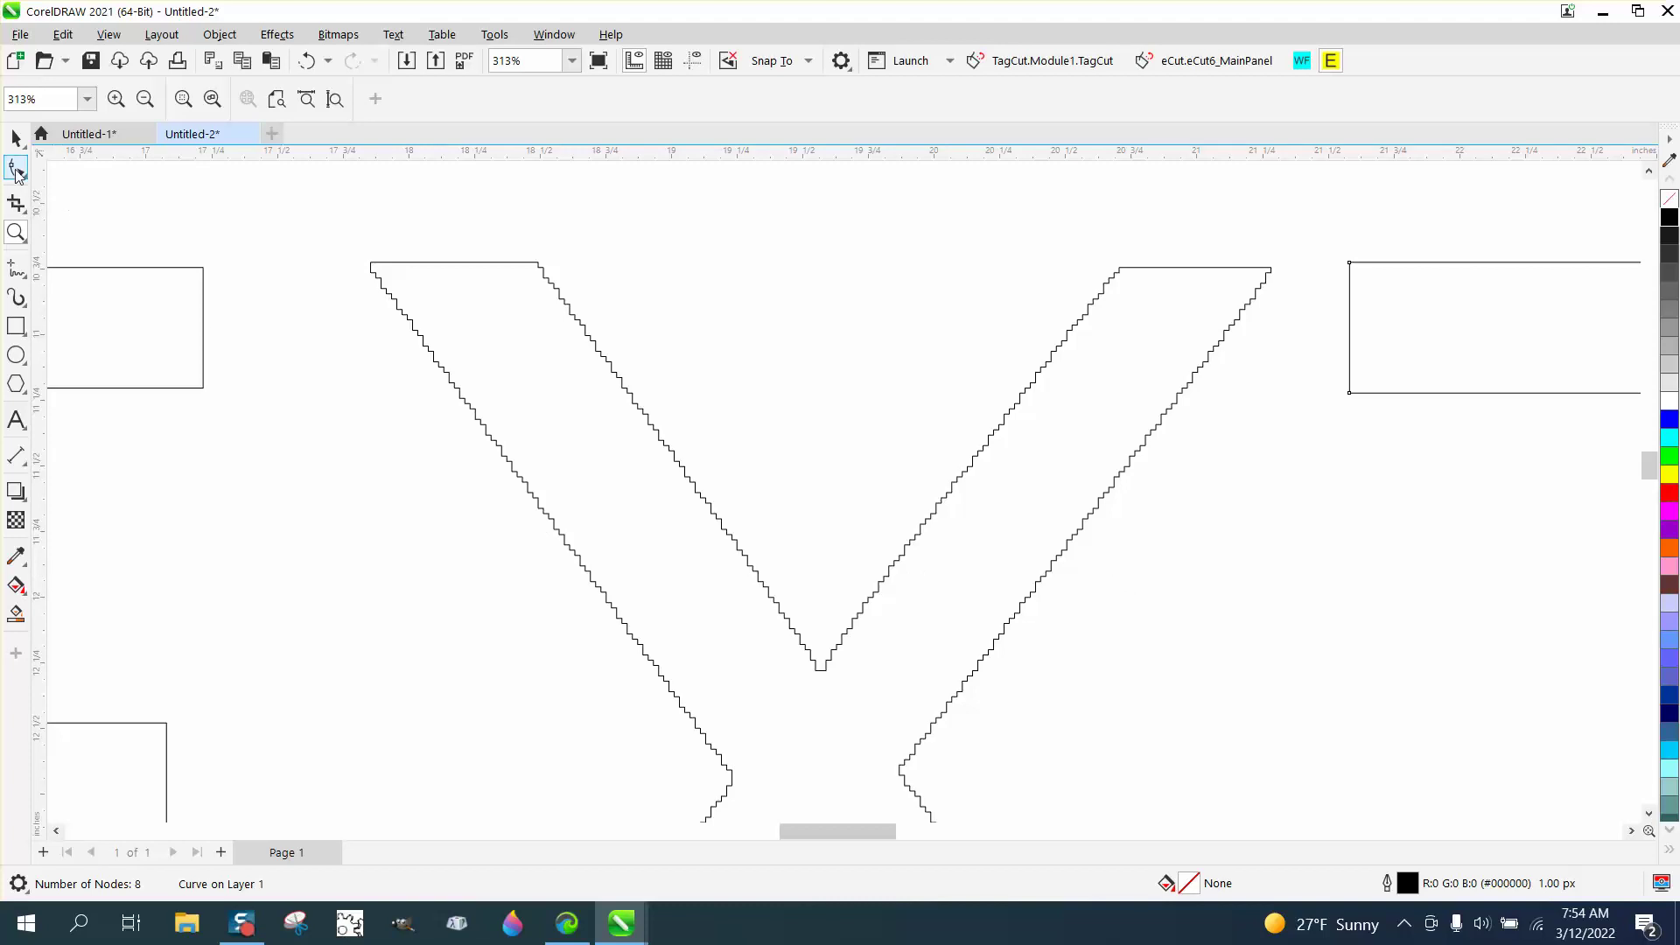
{"action": "left_click", "coordinate": [421, 341]}
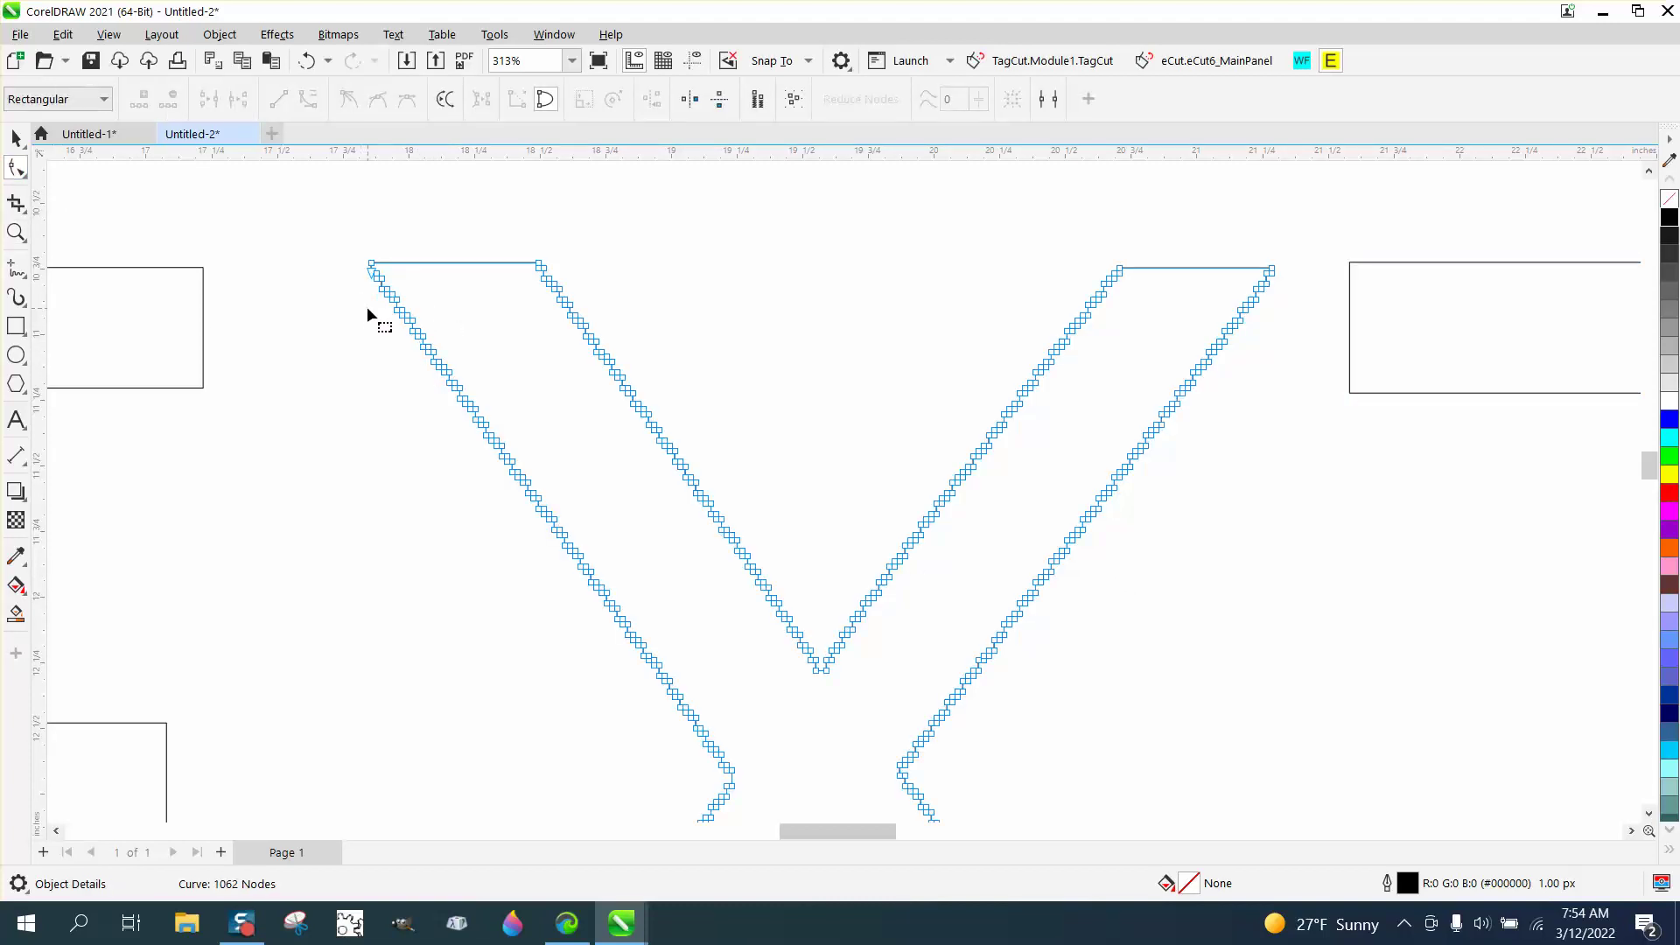
{"action": "scroll", "coordinate": [362, 302], "scroll_direction": "down", "scroll_amount": 1}
{"action": "left_click_drag", "start_coordinate": [358, 298], "coordinate": [1174, 574]}
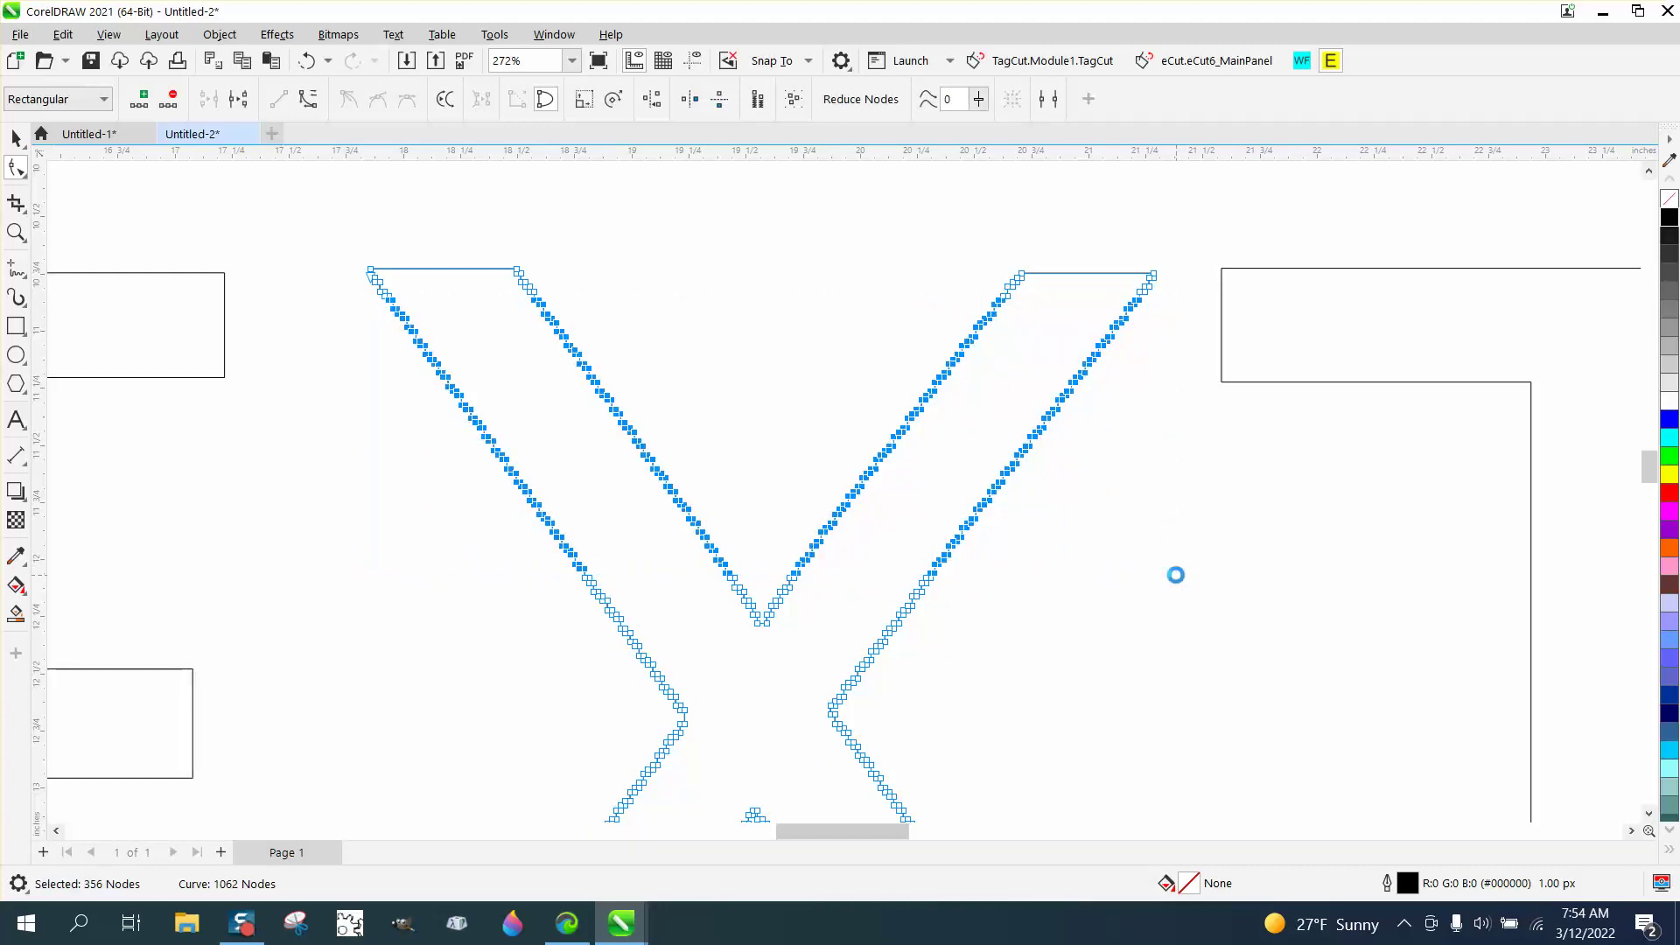
{"action": "key", "text": "Delete"}
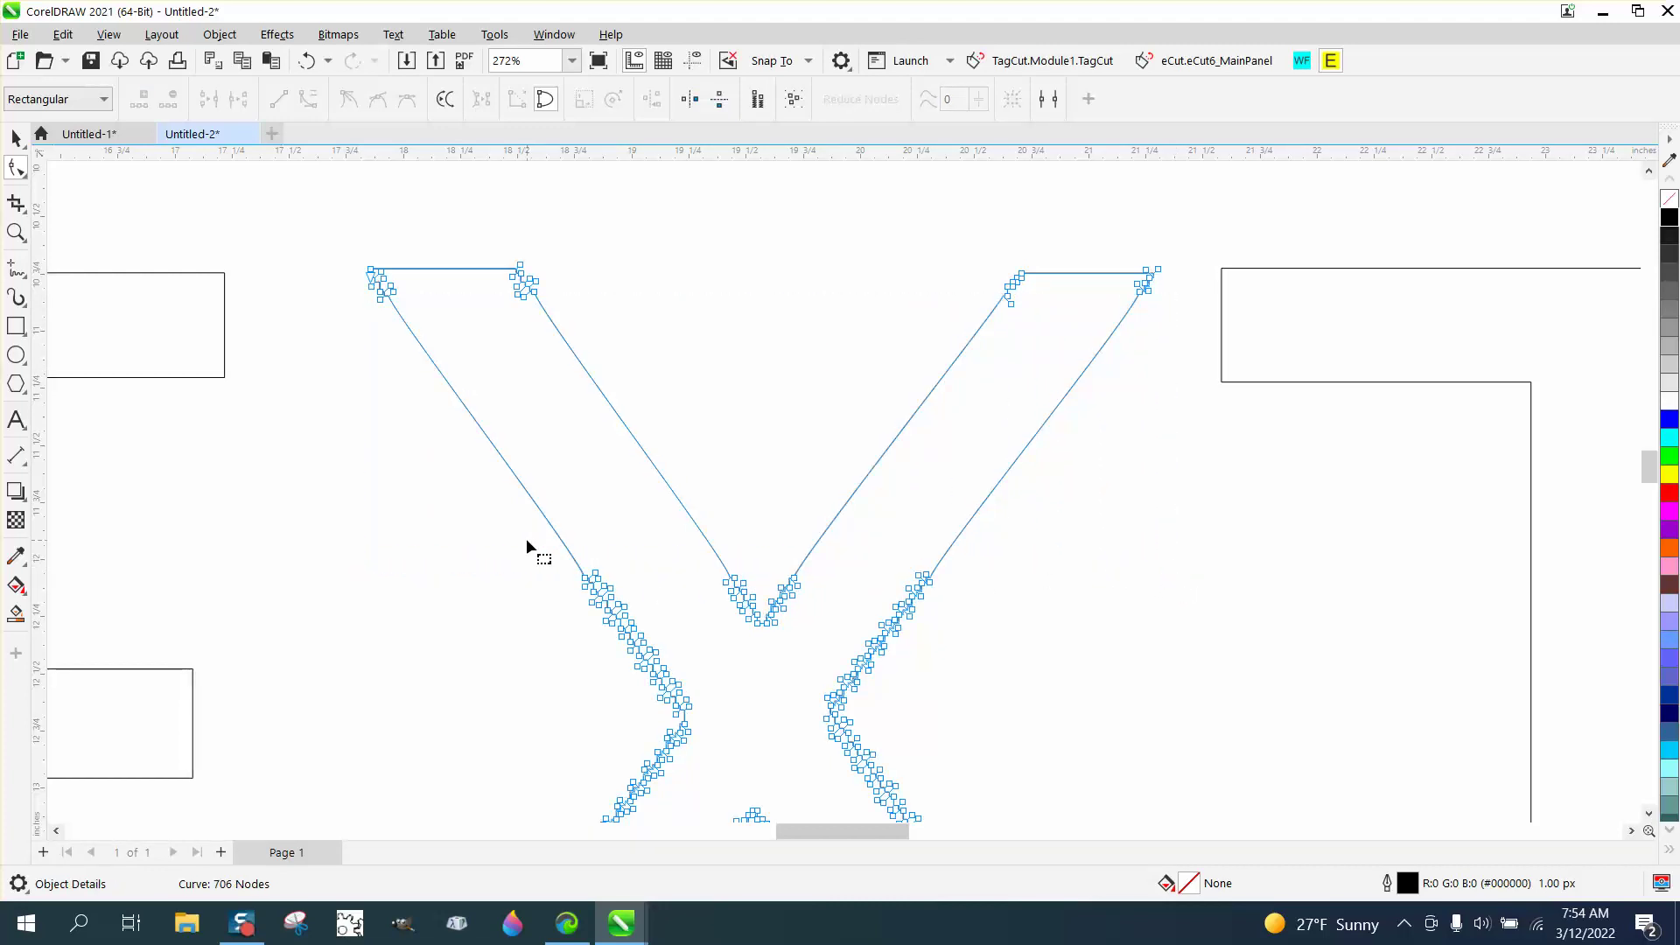
- Delete the stepped nodes on the X's lower-left arm and right diagonal
{"action": "left_click_drag", "start_coordinate": [519, 540], "coordinate": [704, 705]}
{"action": "key", "text": "Delete"}
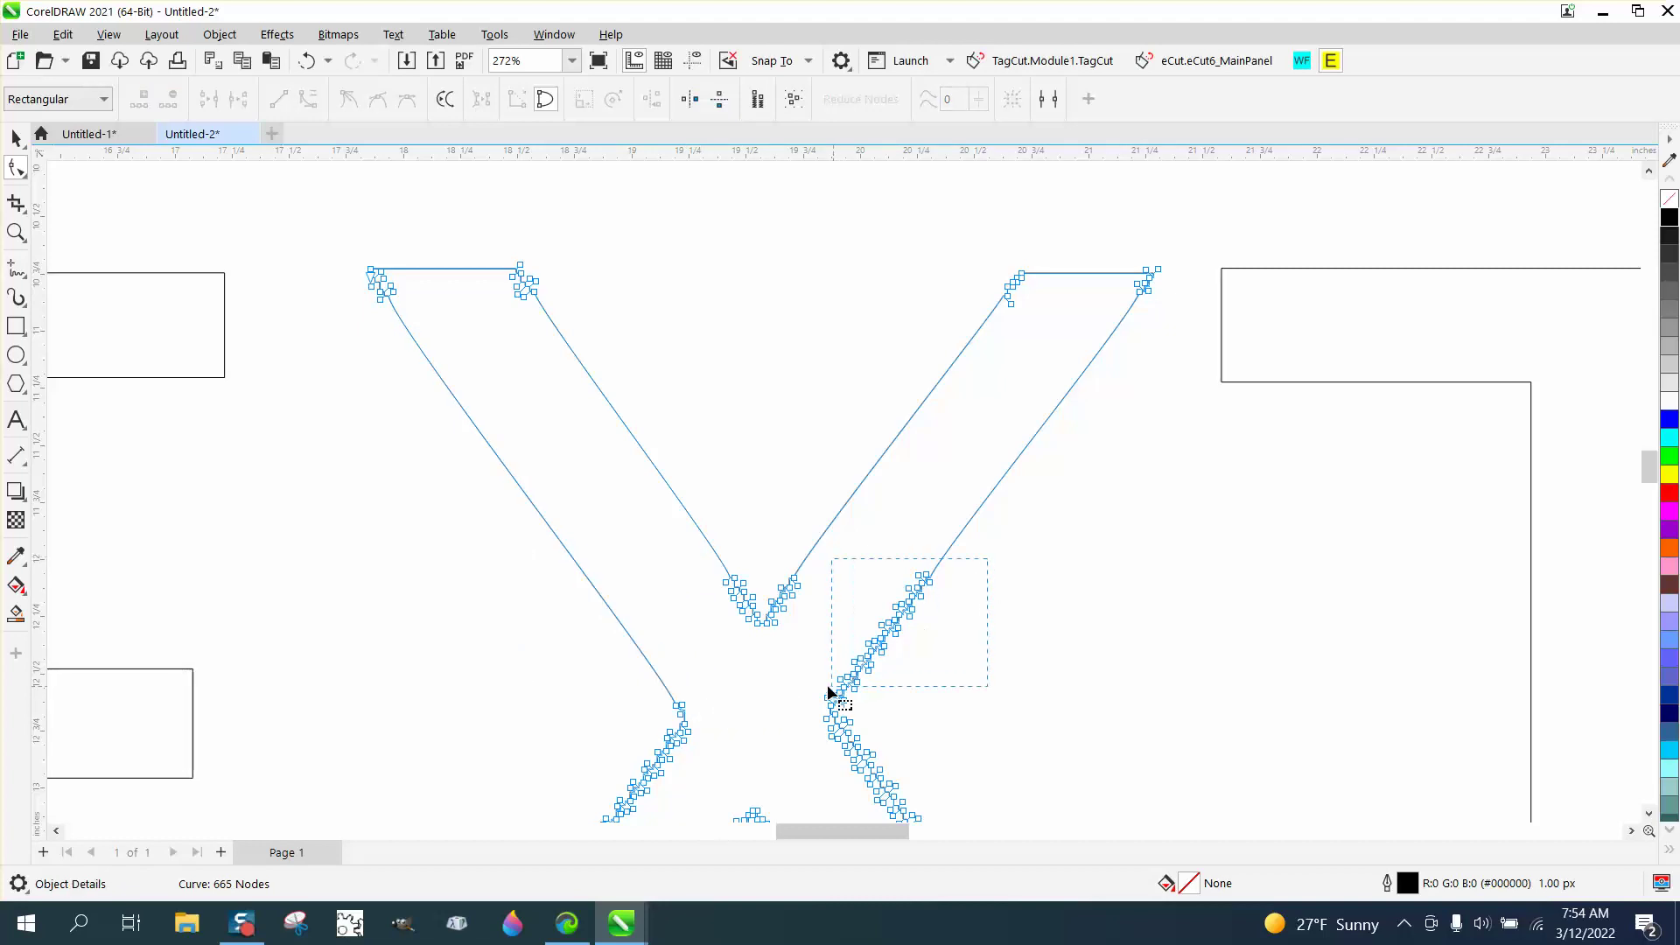
{"action": "left_click_drag", "start_coordinate": [827, 688], "coordinate": [827, 688]}
{"action": "key", "text": "Delete"}
- Turn the inner V's flat bottom into a point and delete its remaining step nodes
{"action": "left_click", "coordinate": [15, 232]}
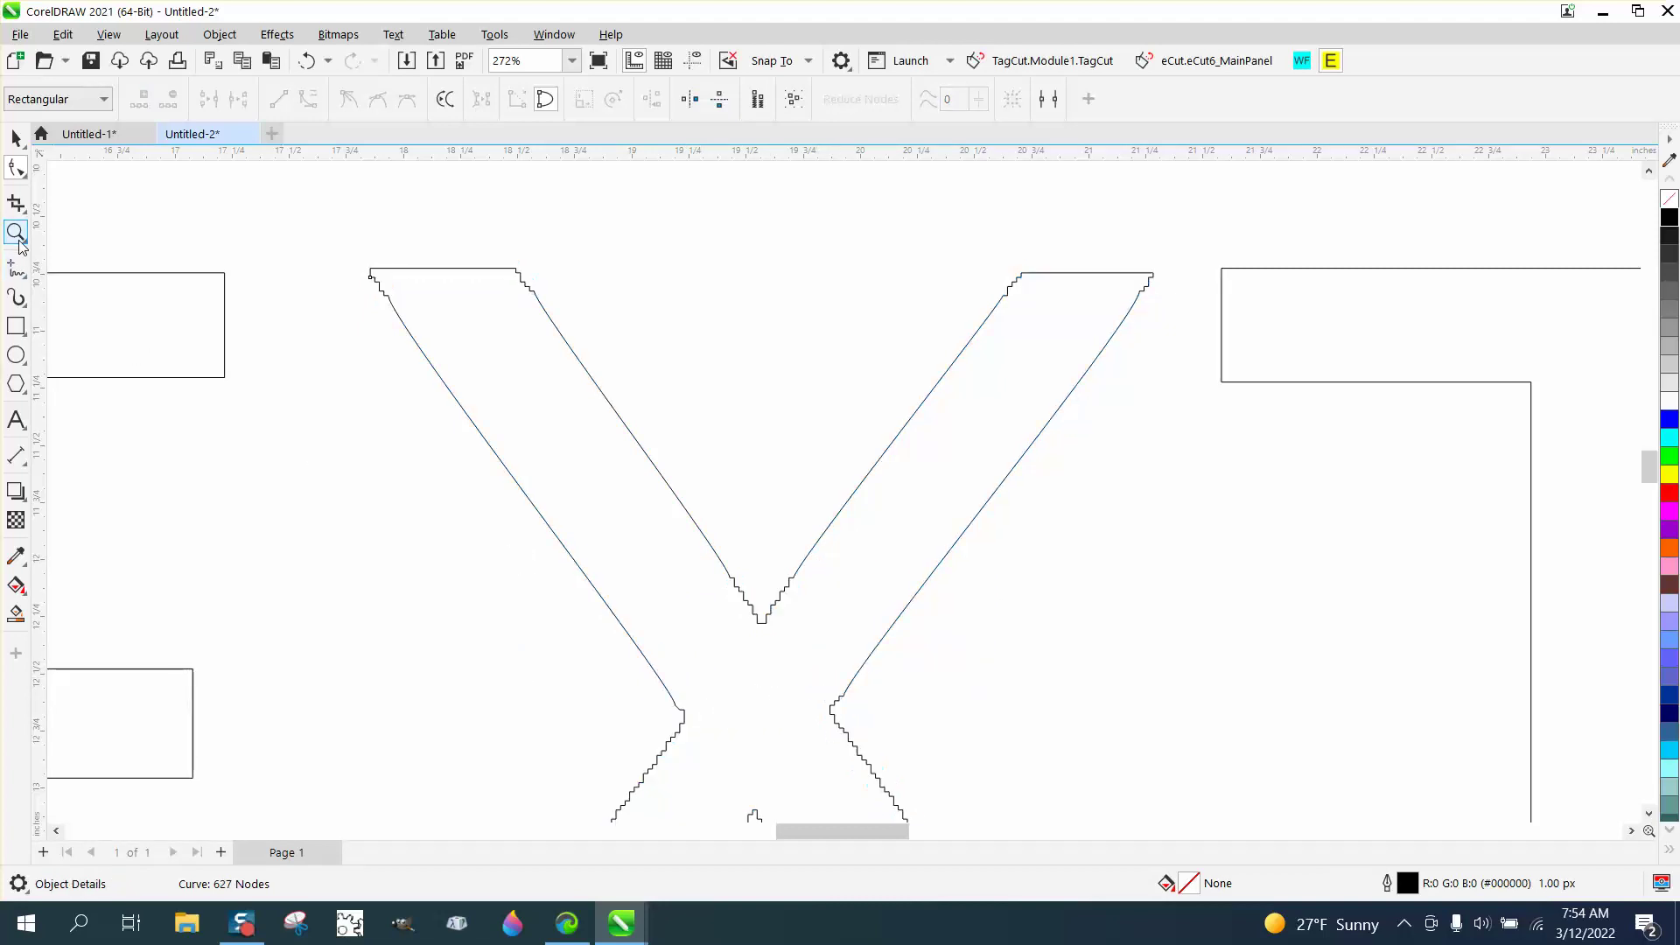
{"action": "left_click_drag", "start_coordinate": [622, 540], "coordinate": [954, 680]}
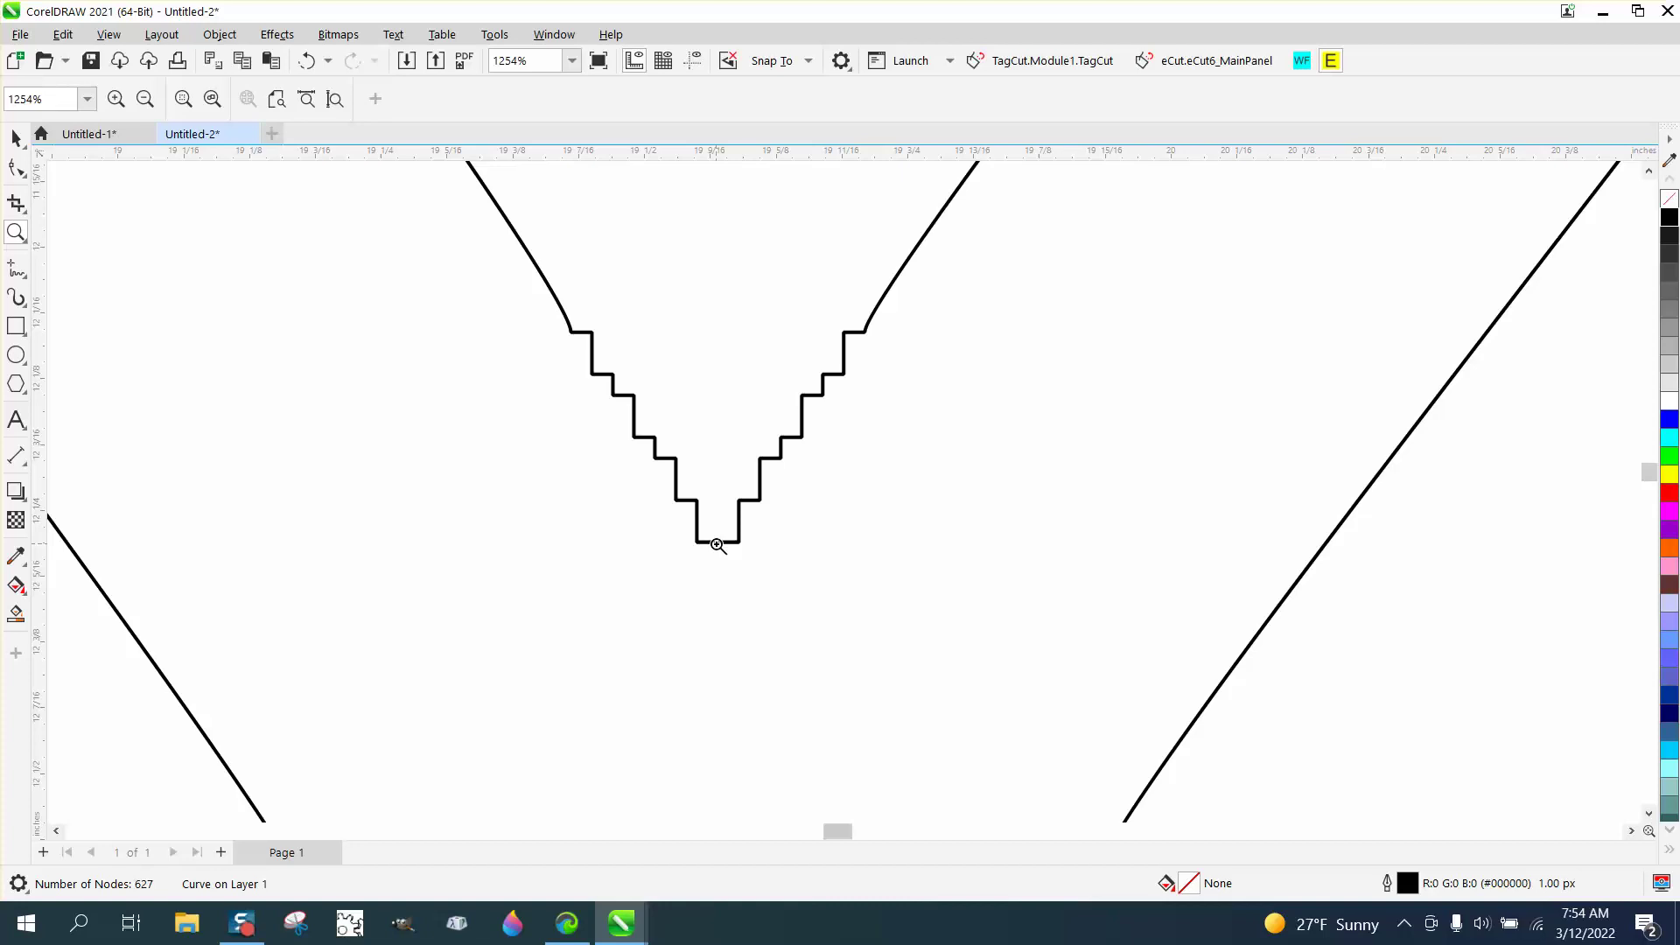
{"action": "left_click", "coordinate": [16, 168]}
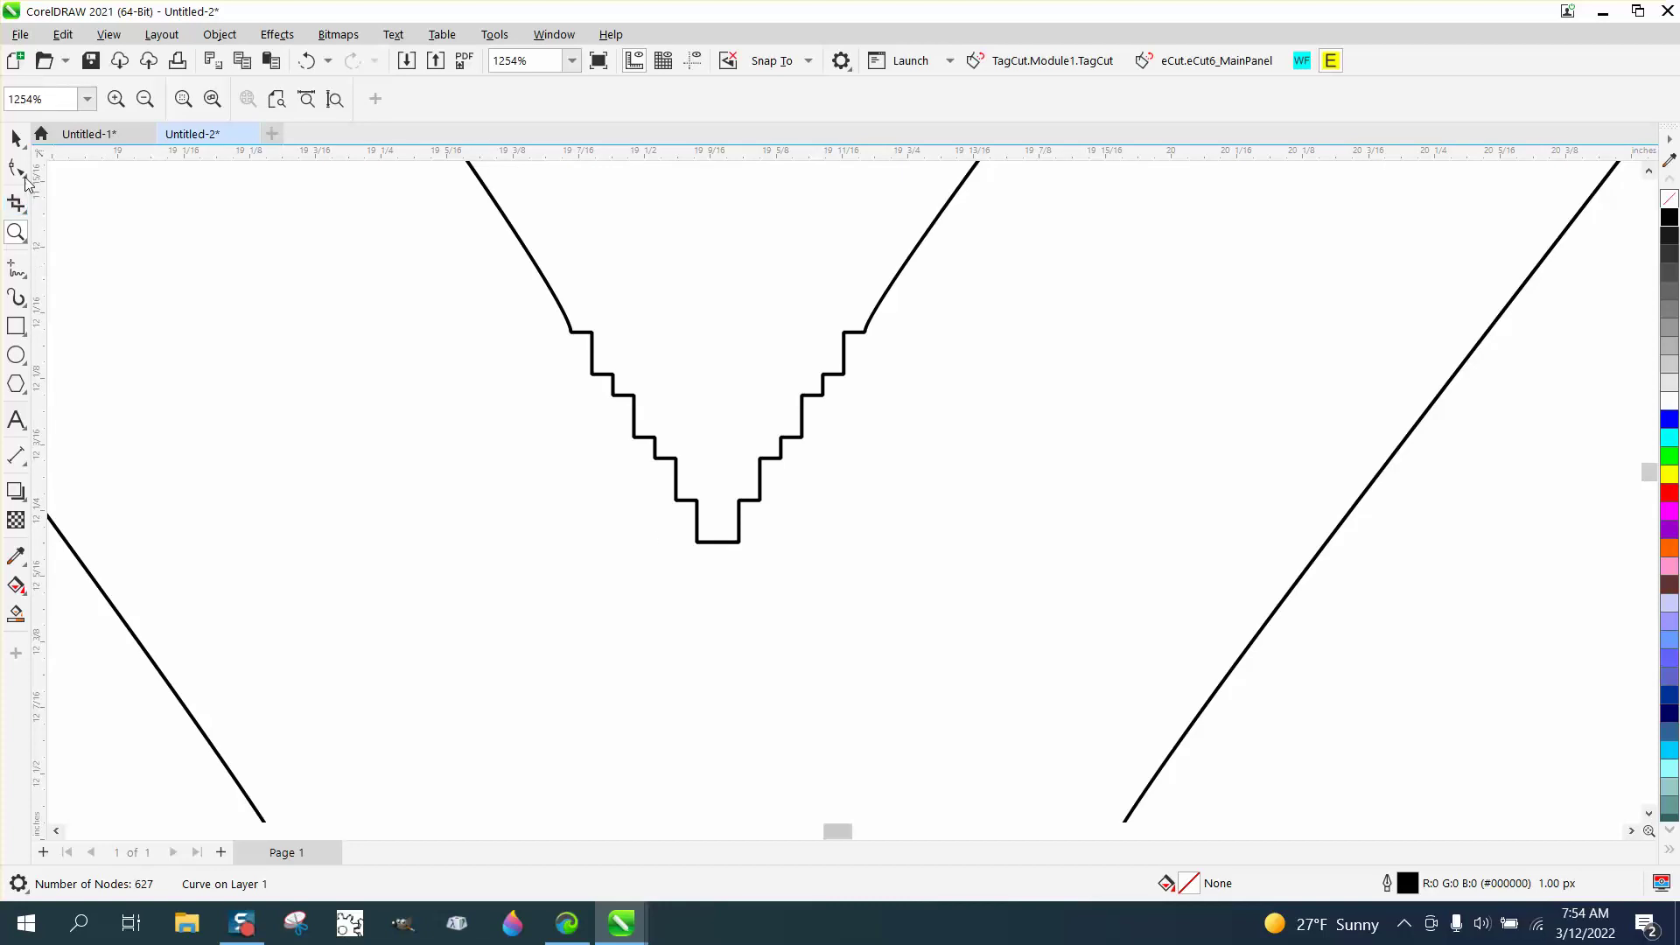
{"action": "double_click", "coordinate": [719, 542]}
{"action": "key", "text": "Delete"}
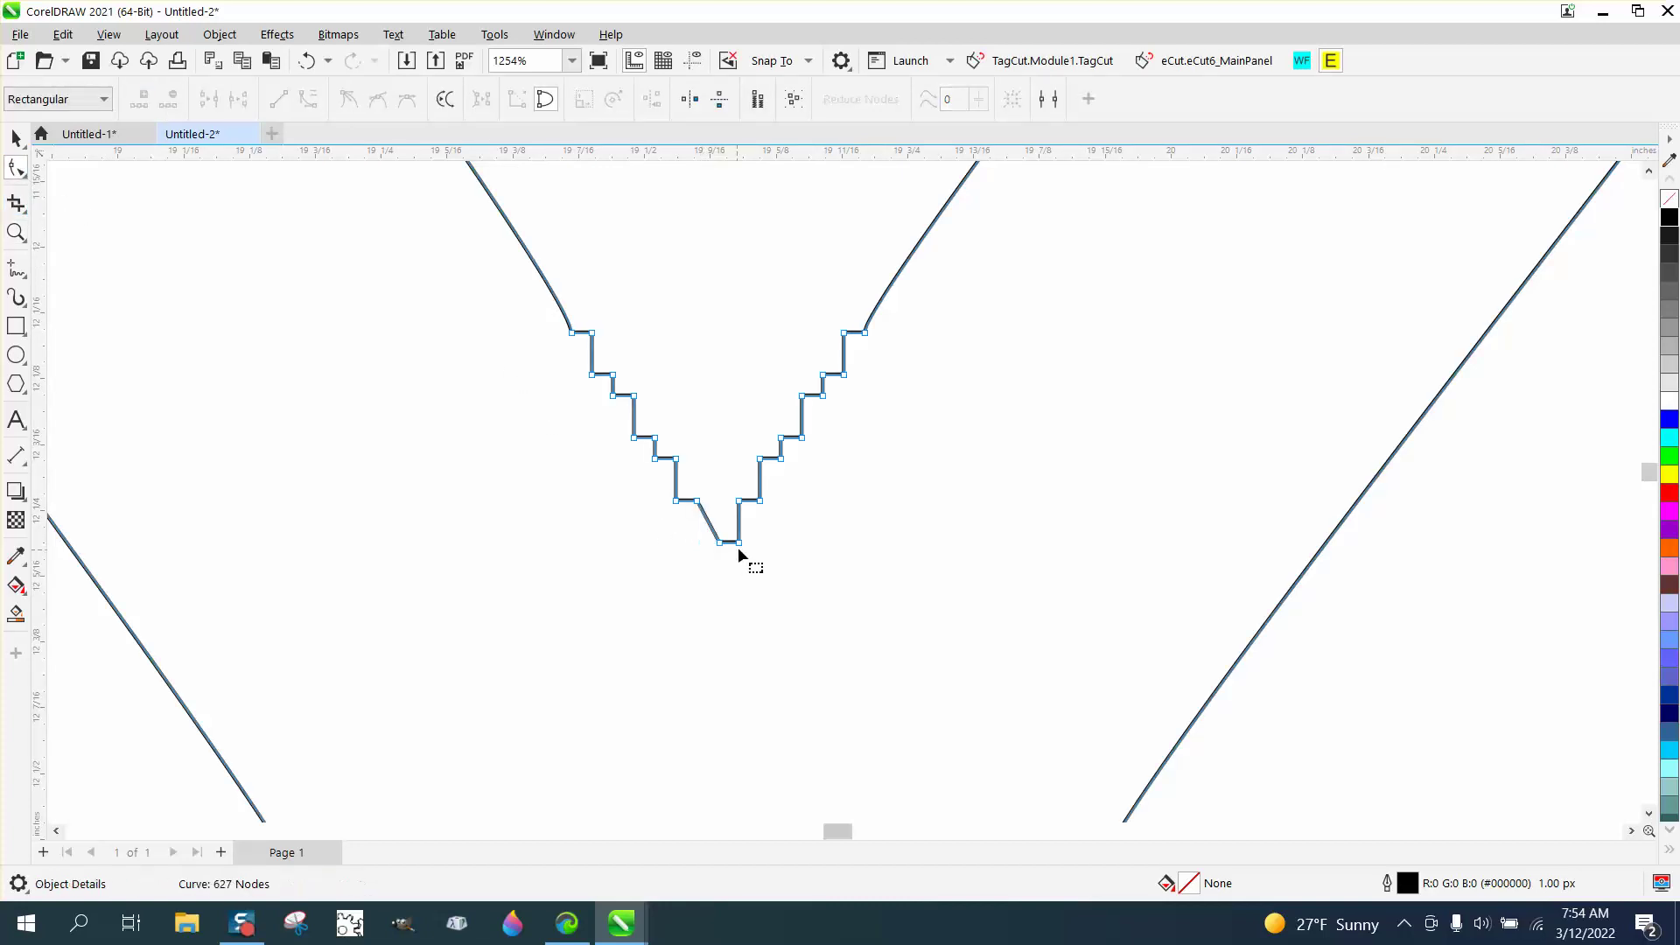
{"action": "left_click", "coordinate": [739, 543]}
{"action": "key", "text": "Delete"}
{"action": "left_click_drag", "start_coordinate": [886, 511], "coordinate": [889, 511]}
{"action": "key", "text": "Delete"}
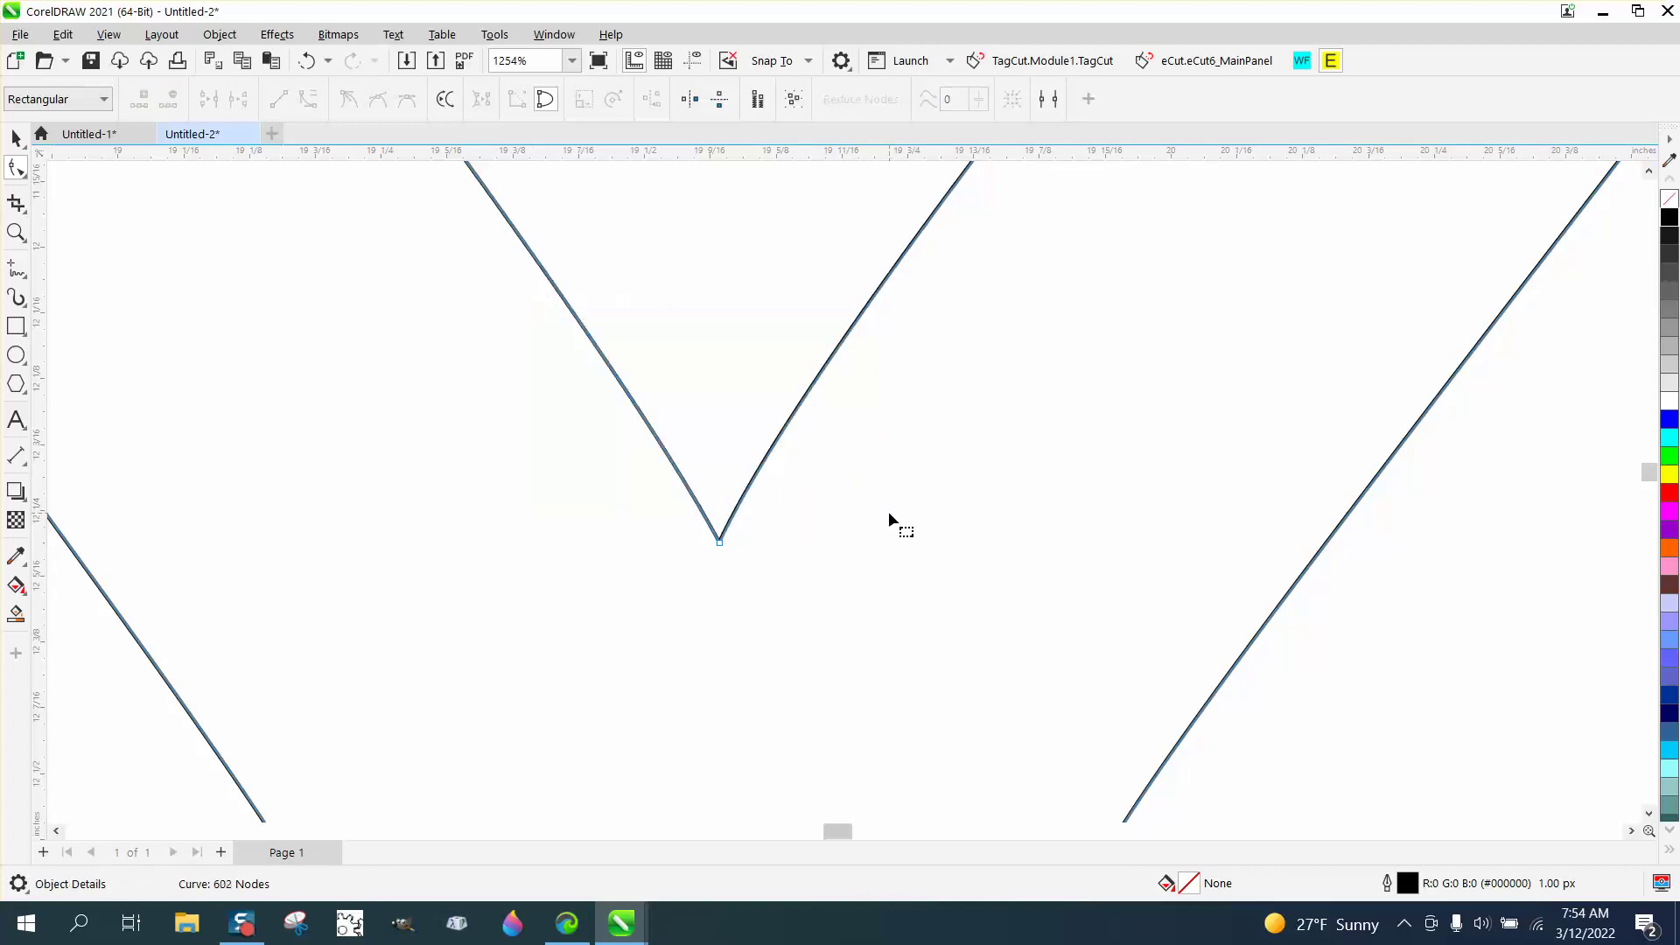
{"action": "scroll", "coordinate": [675, 578], "scroll_direction": "down", "scroll_amount": 4}
{"action": "scroll", "coordinate": [696, 525], "scroll_direction": "down", "scroll_amount": 4}
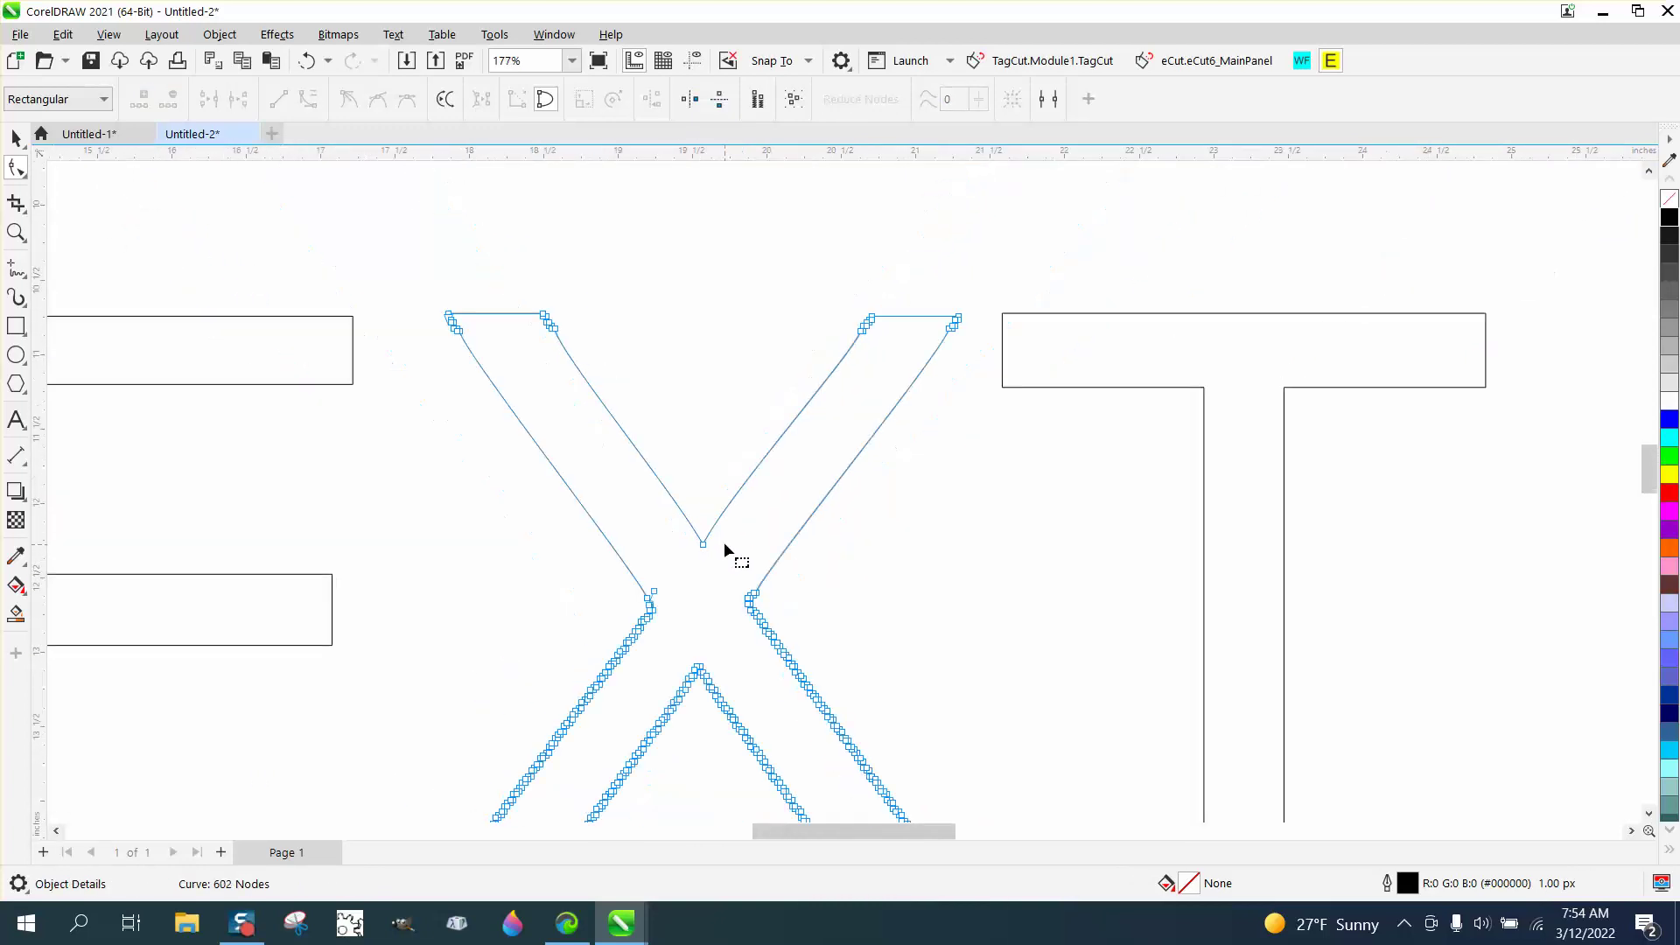
- Remove the stepped nodes at the X's top-left corner
{"action": "left_click", "coordinate": [17, 232]}
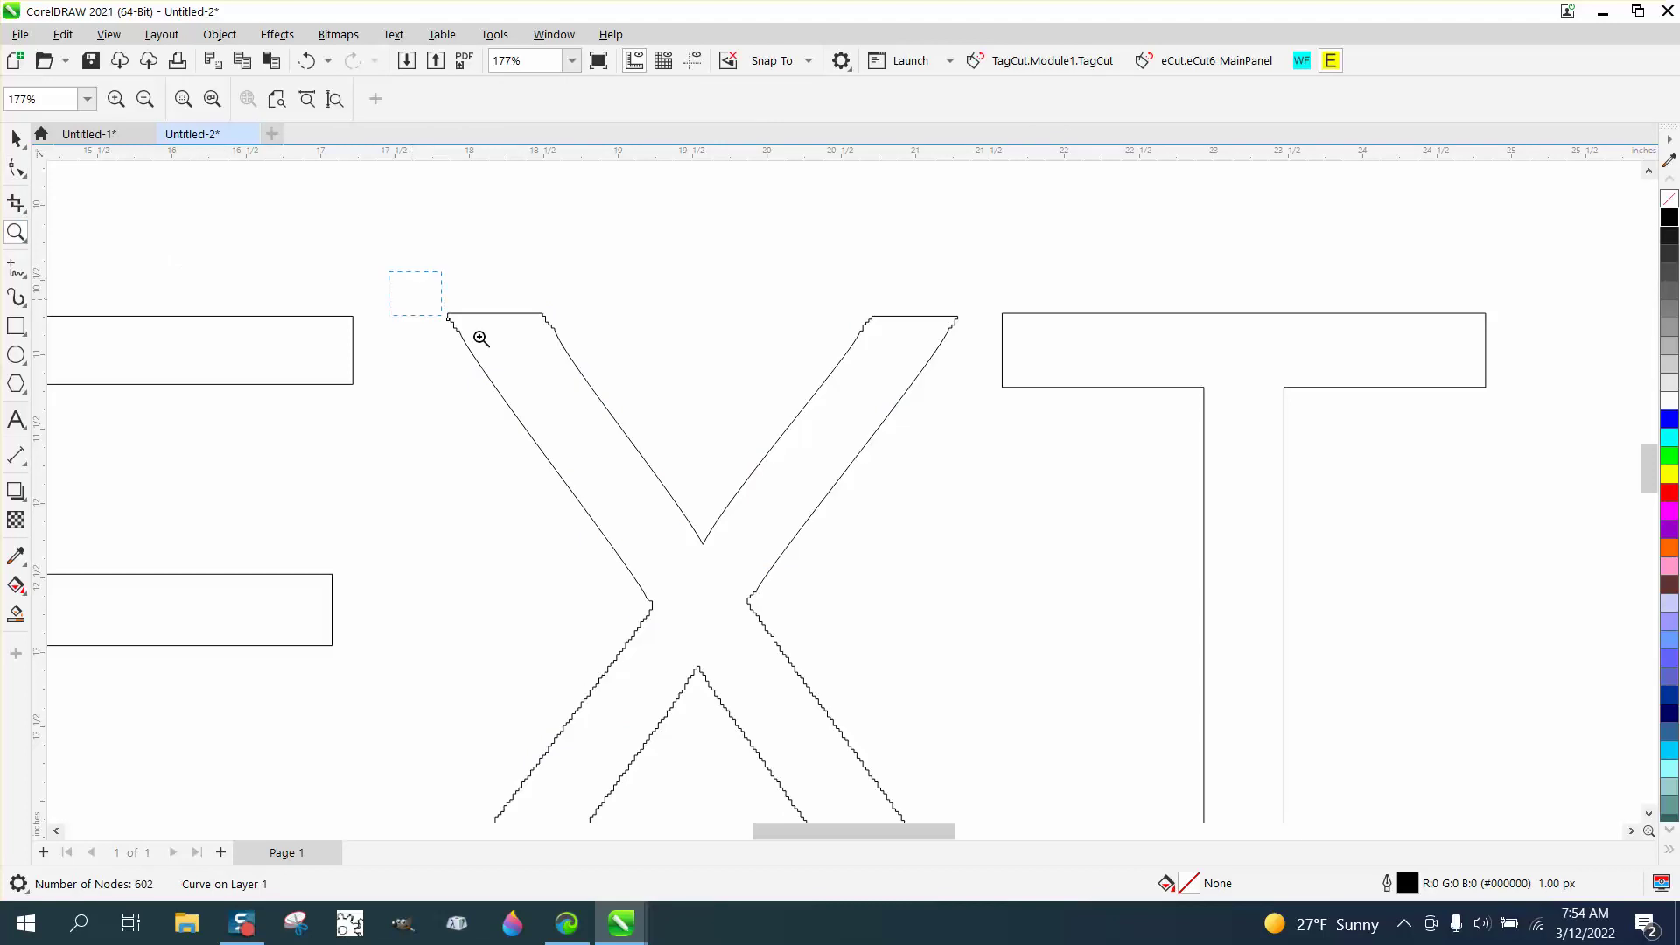
{"action": "left_click_drag", "start_coordinate": [480, 338], "coordinate": [751, 434]}
{"action": "left_click", "coordinate": [17, 168]}
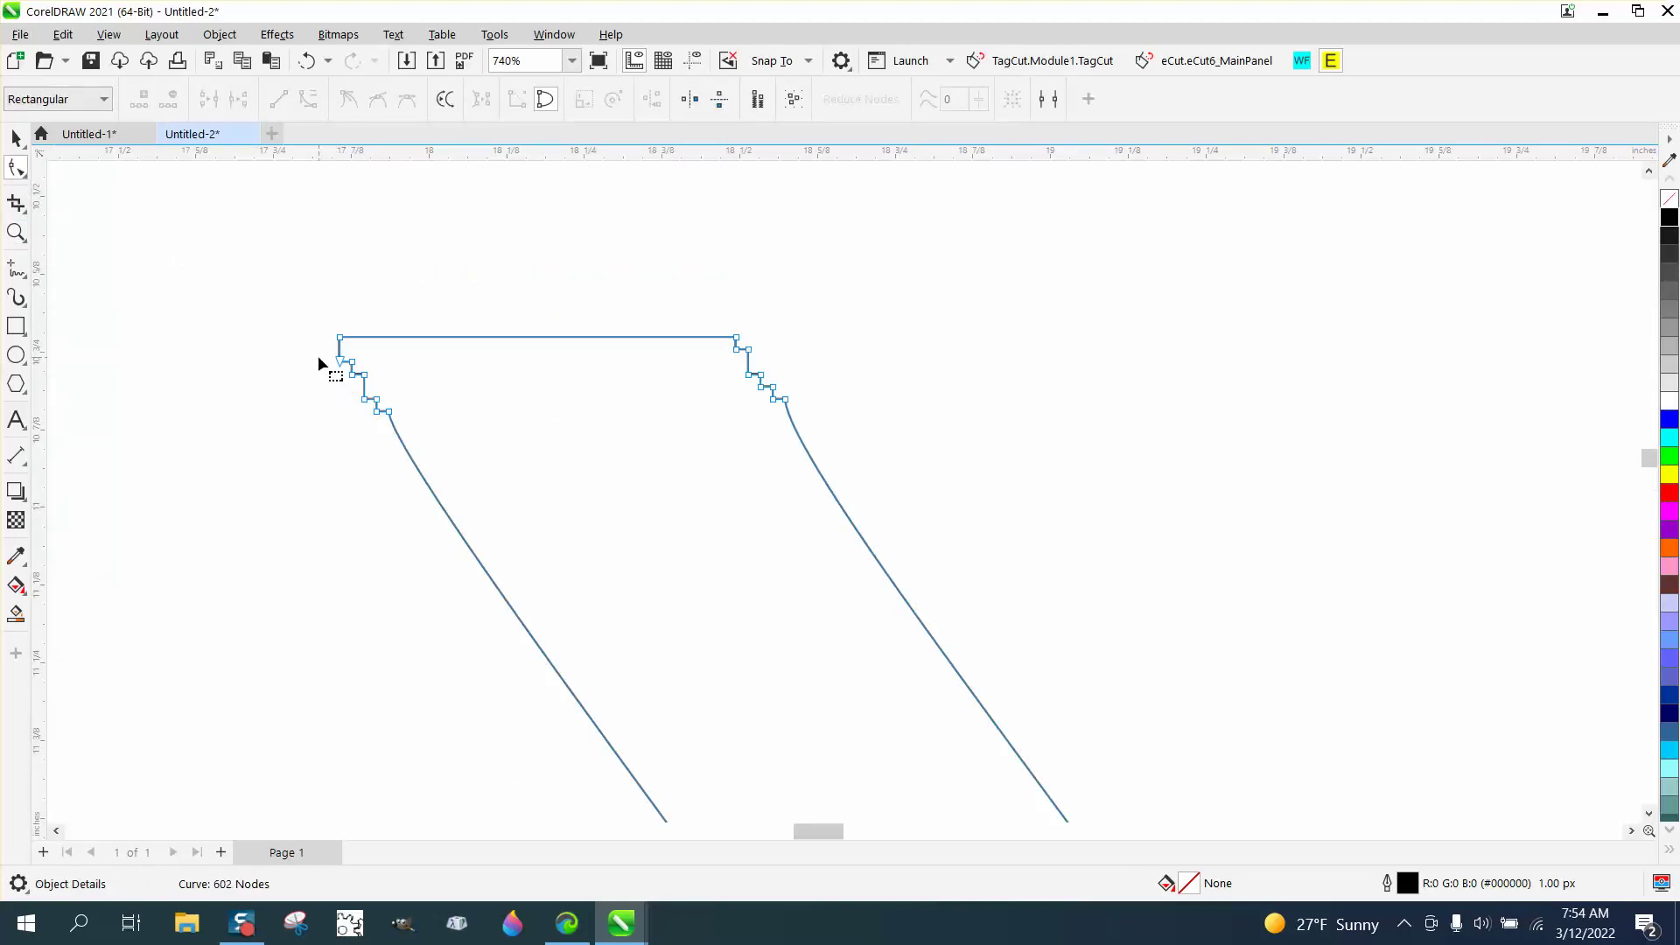
{"action": "left_click_drag", "start_coordinate": [432, 429], "coordinate": [432, 429]}
{"action": "key", "text": "Delete"}
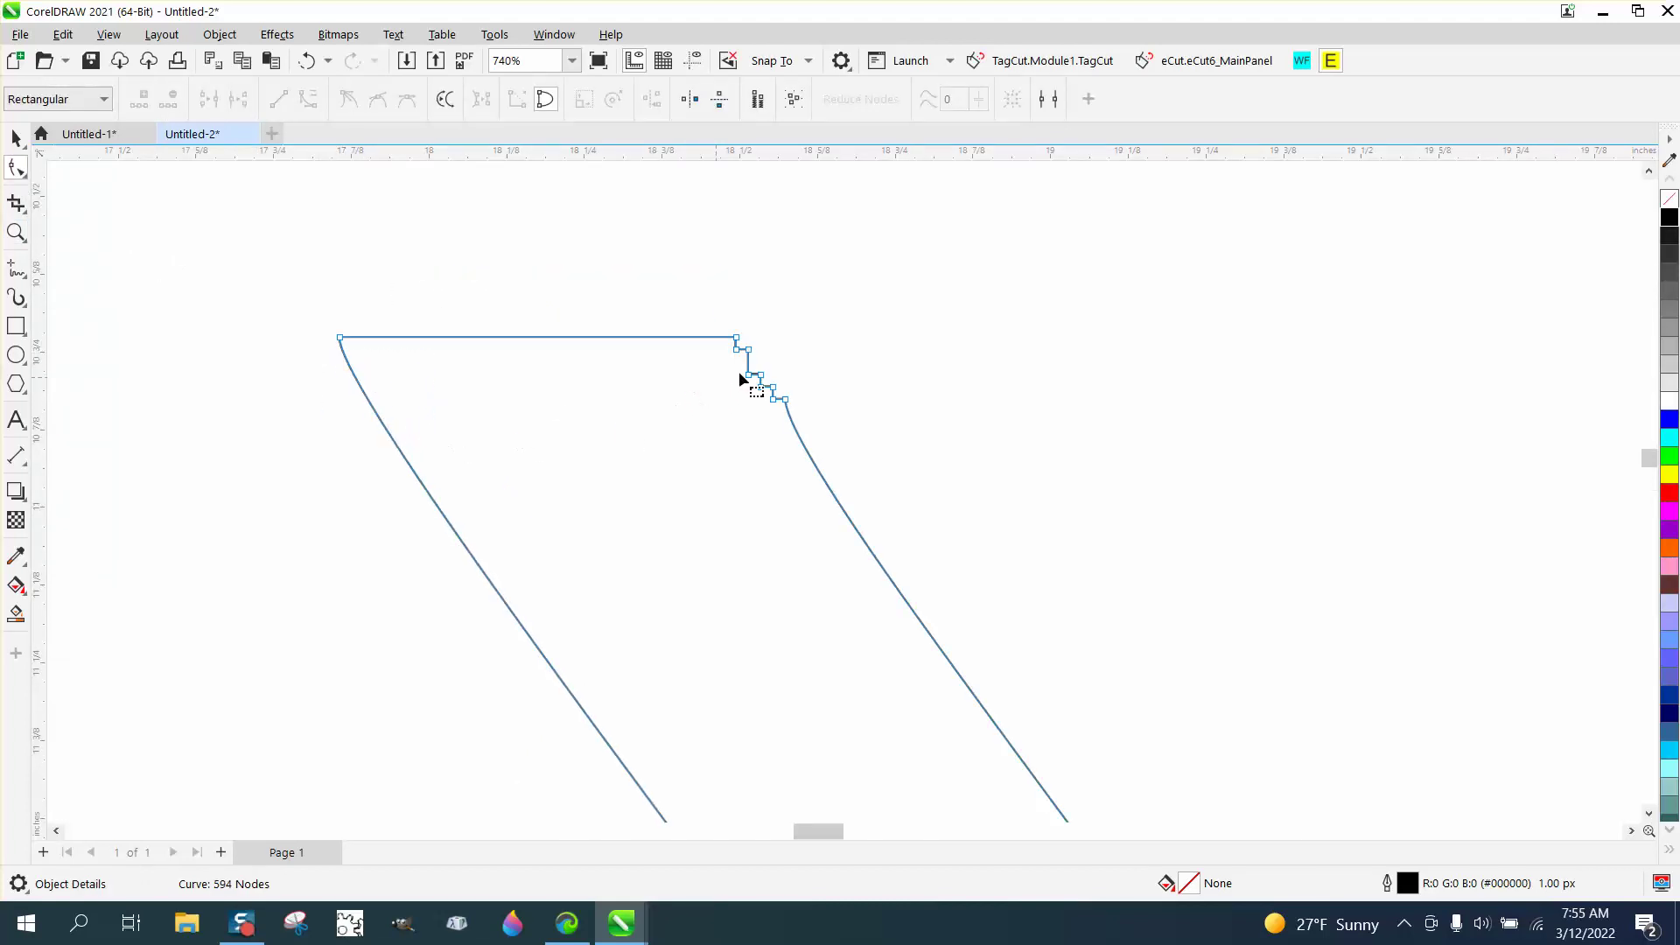
{"action": "left_click_drag", "start_coordinate": [737, 347], "coordinate": [678, 433]}
{"action": "key", "text": "Delete"}
{"action": "key", "text": "Delete"}
{"action": "scroll", "coordinate": [382, 394], "scroll_direction": "down", "scroll_amount": 4}
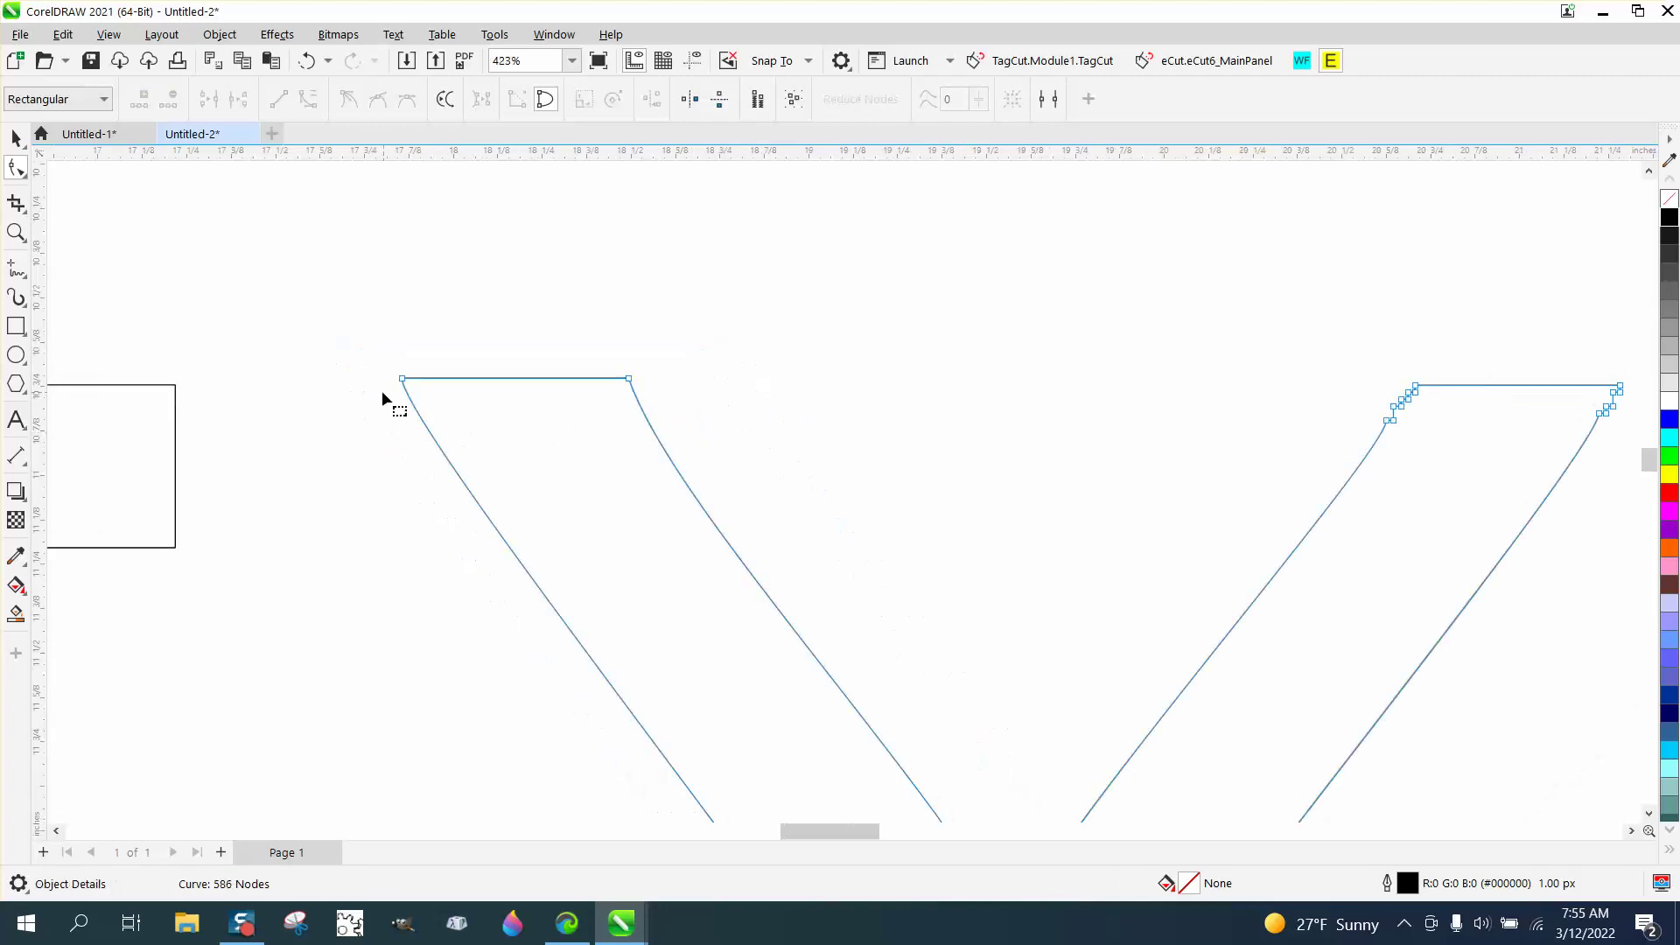
- Remove the stepped nodes at both corners of the X's top-right arm
{"action": "left_click", "coordinate": [15, 232]}
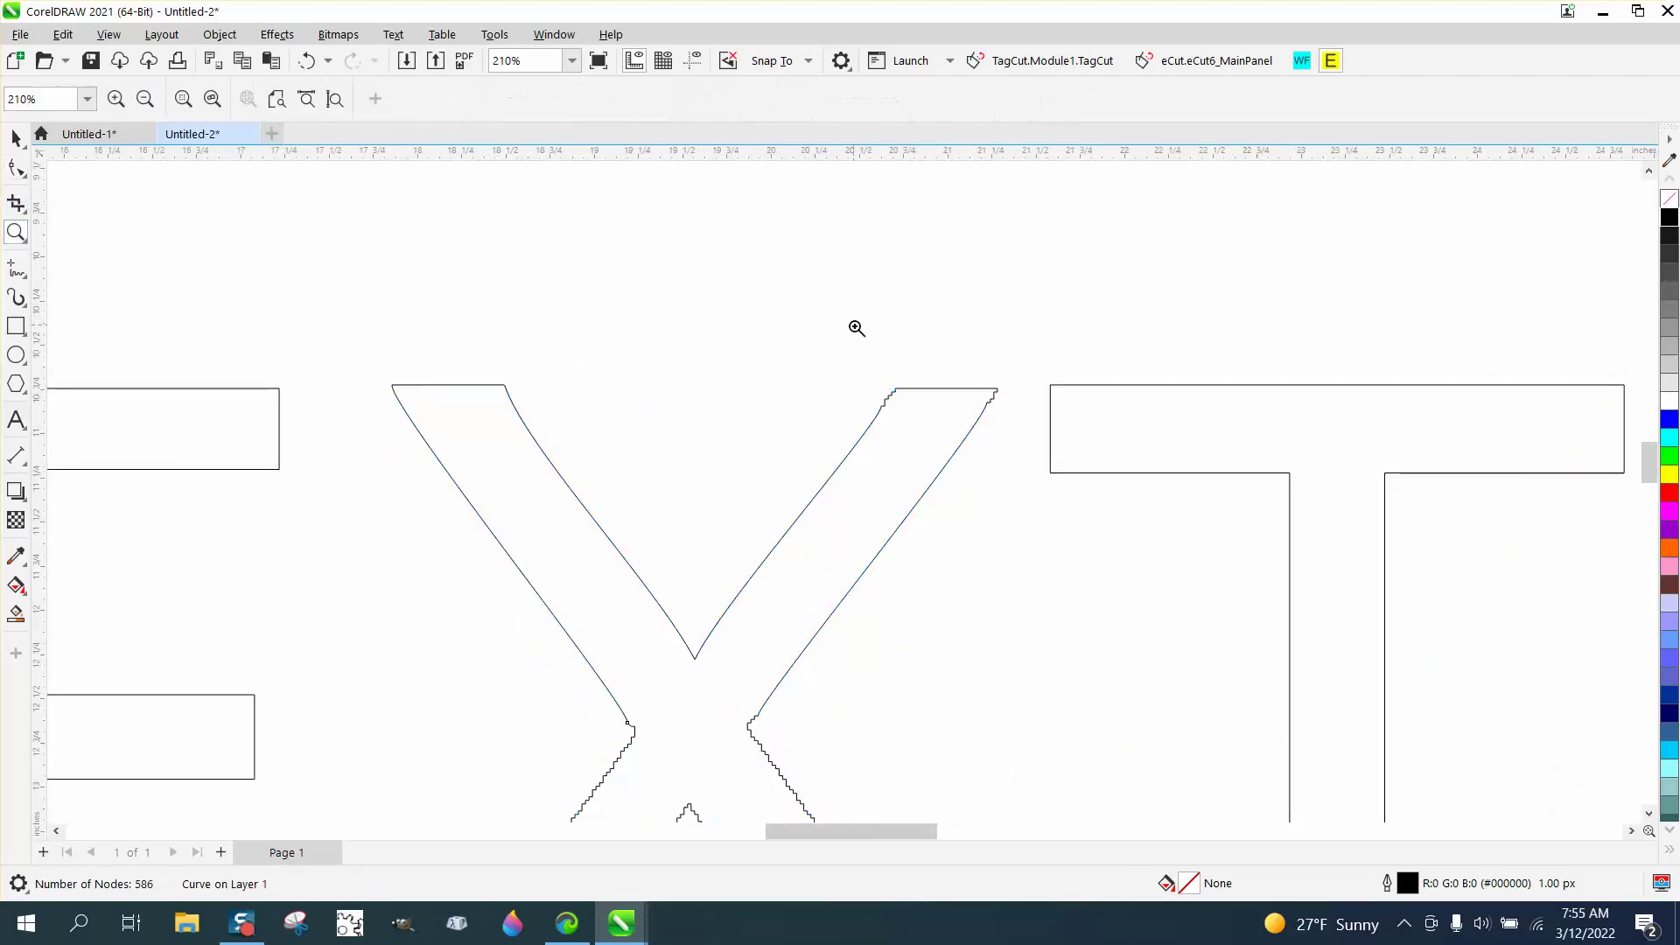
{"action": "left_click_drag", "start_coordinate": [855, 327], "coordinate": [1110, 487]}
{"action": "left_click", "coordinate": [18, 169]}
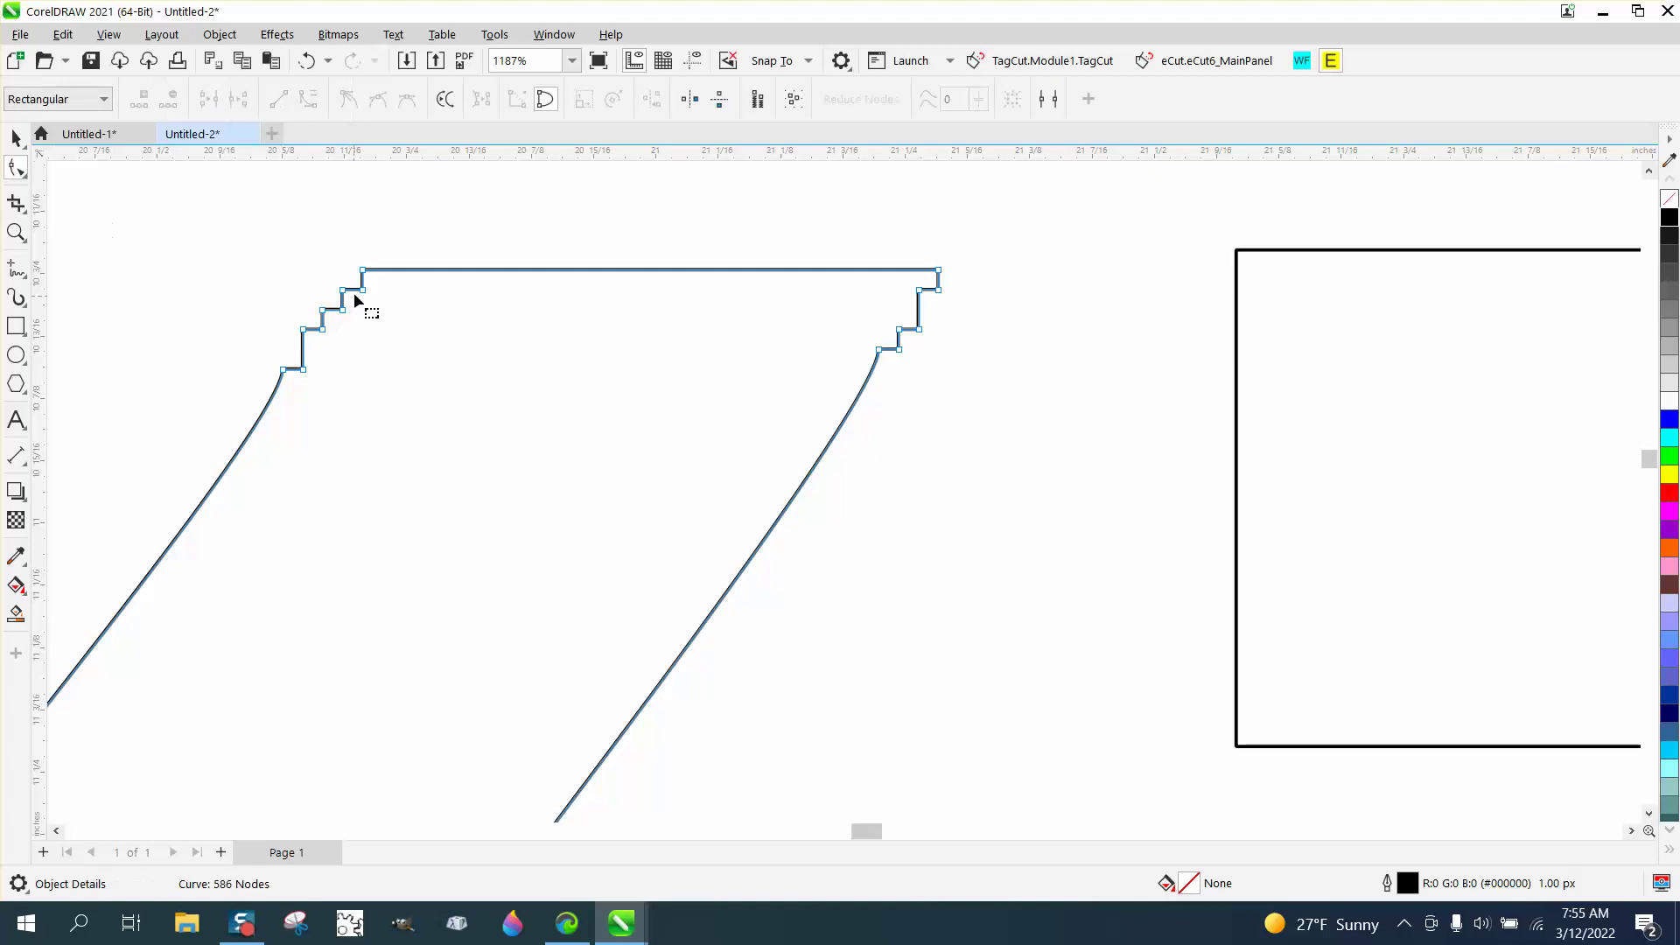
{"action": "left_click_drag", "start_coordinate": [244, 281], "coordinate": [380, 397]}
{"action": "key", "text": "Delete"}
{"action": "left_click_drag", "start_coordinate": [838, 286], "coordinate": [994, 358]}
{"action": "key", "text": "Delete"}
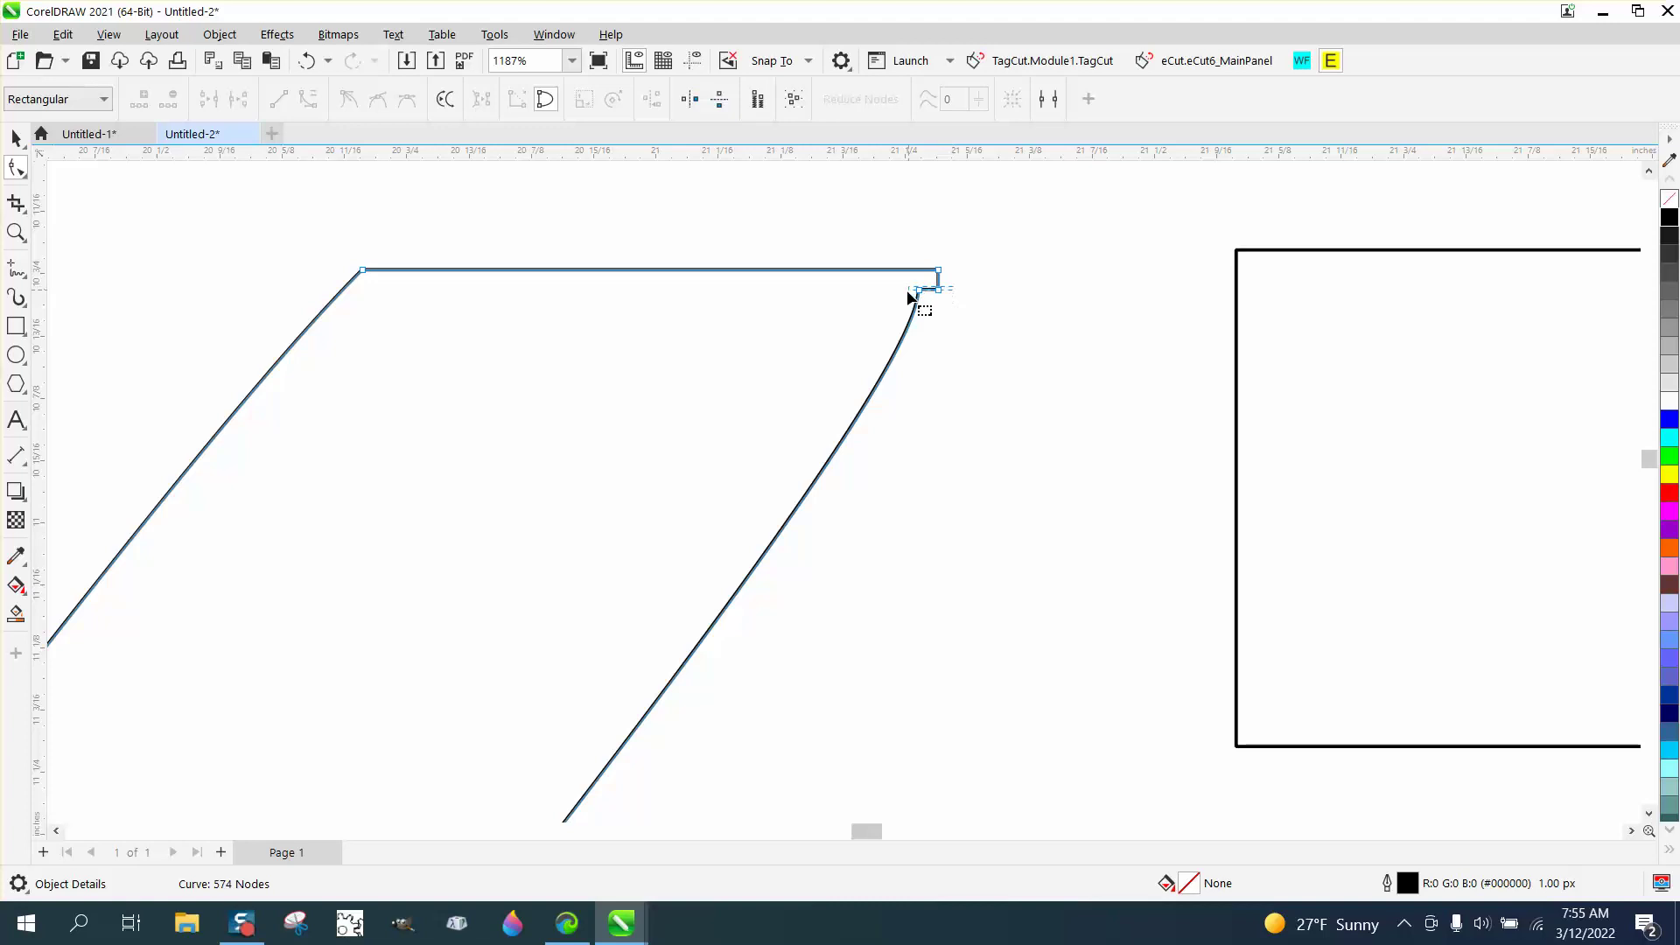
{"action": "left_click_drag", "start_coordinate": [910, 298], "coordinate": [907, 304]}
{"action": "key", "text": "Delete"}
{"action": "scroll", "coordinate": [753, 341], "scroll_direction": "down", "scroll_amount": 4}
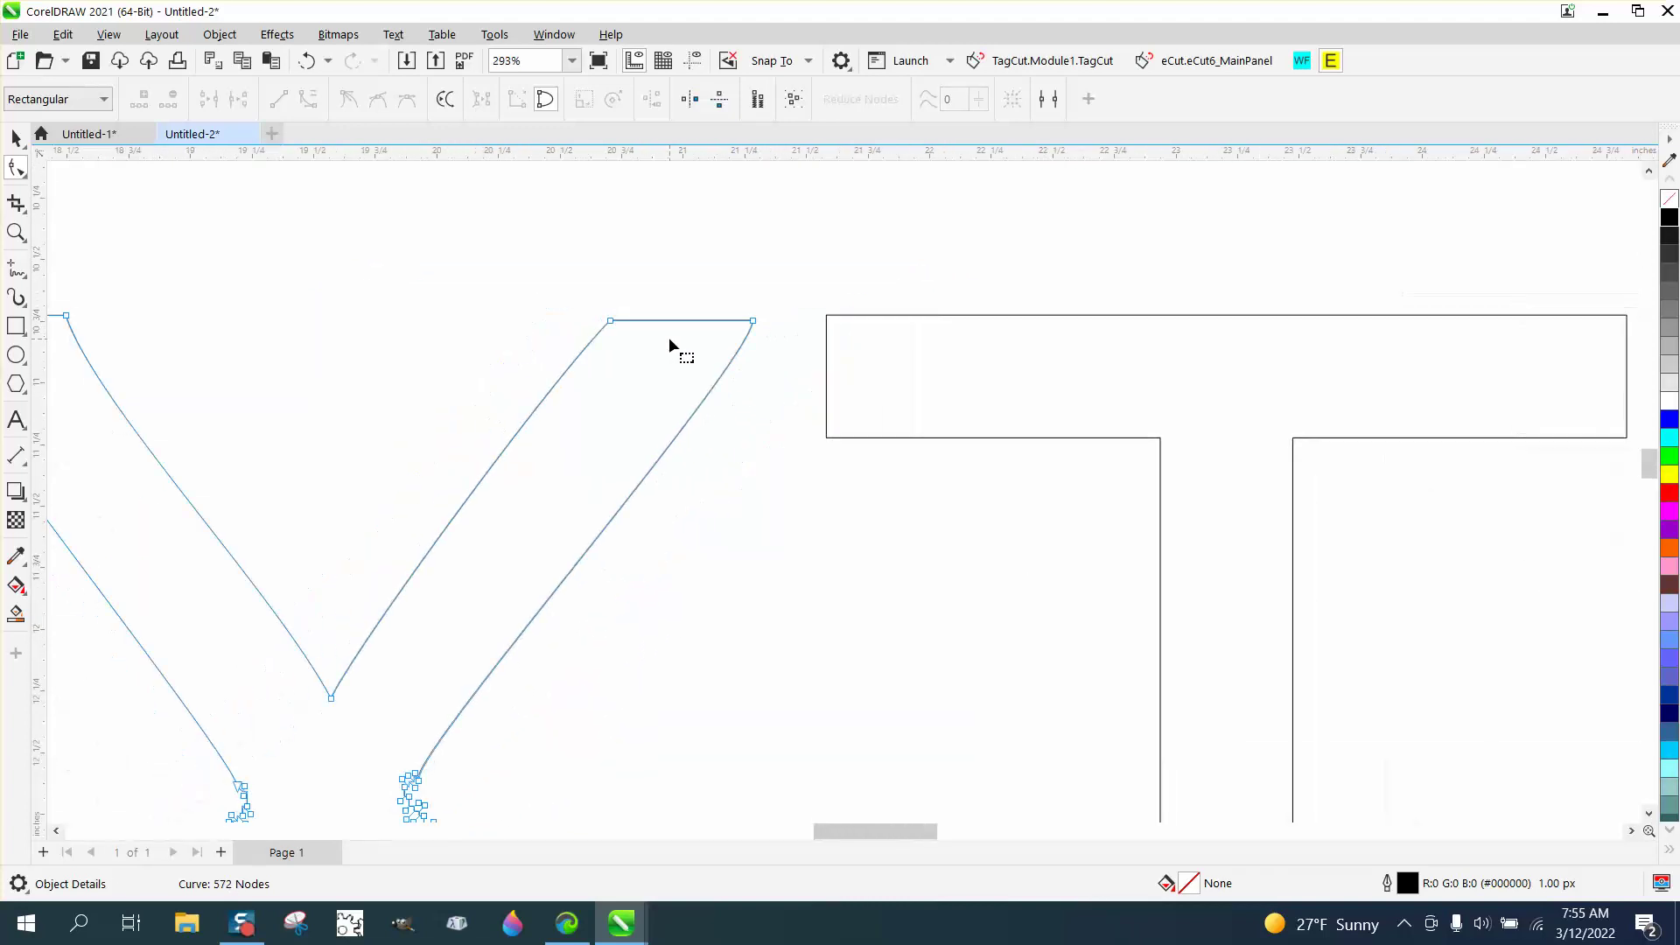
{"action": "scroll", "coordinate": [669, 339], "scroll_direction": "down", "scroll_amount": 1}
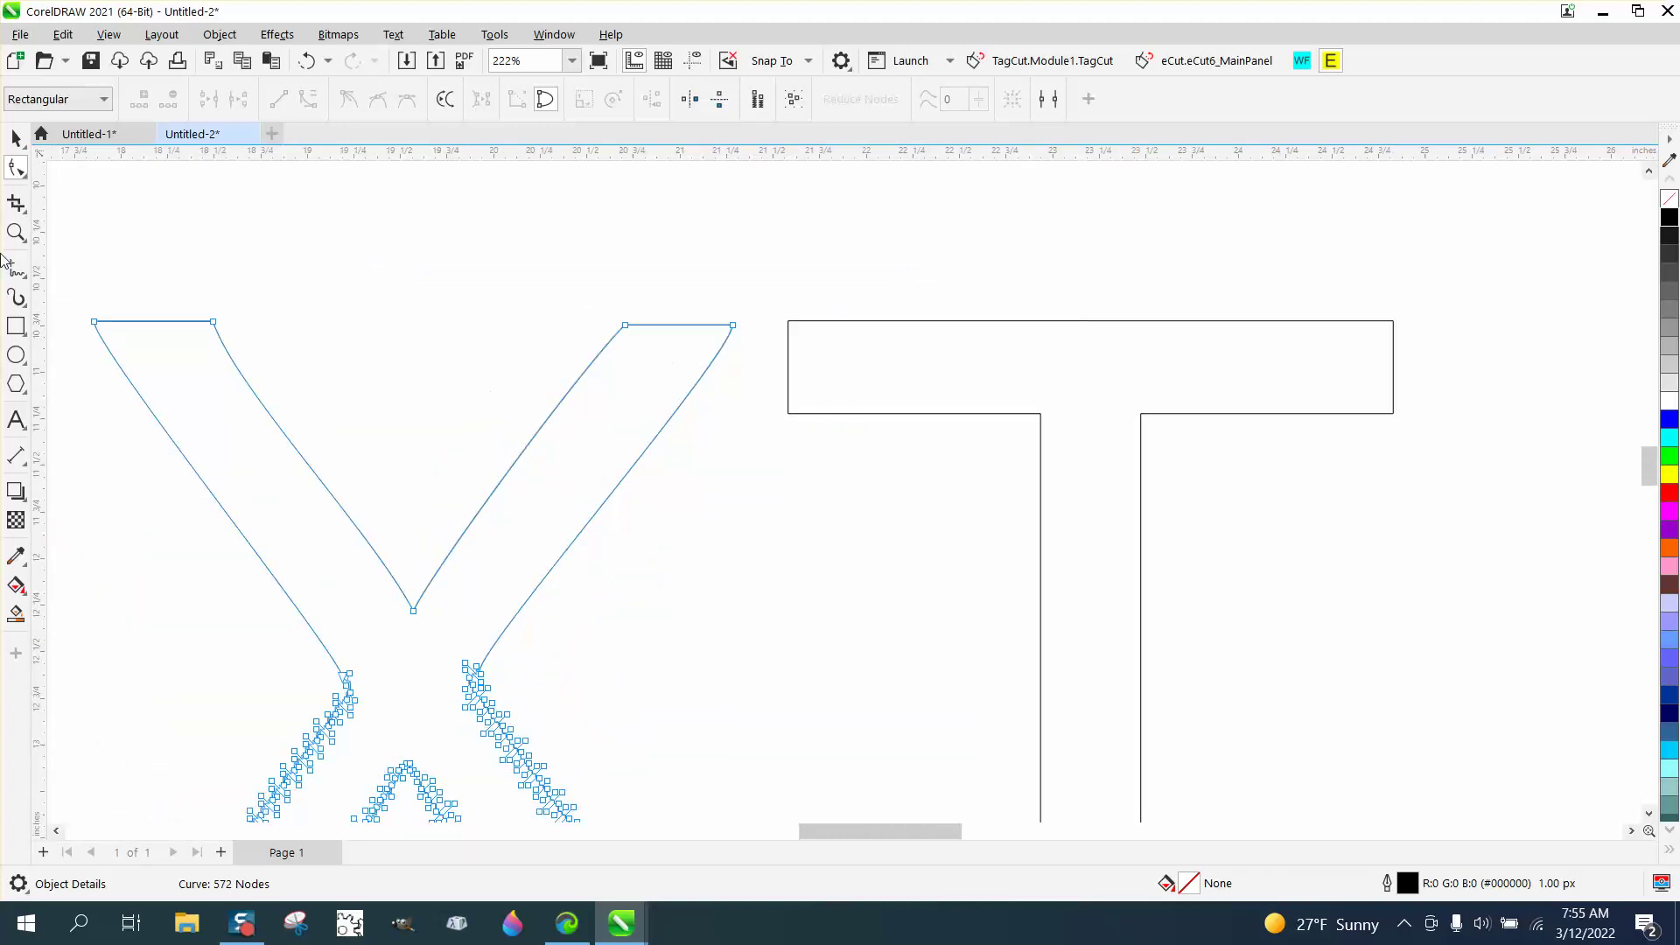
- Clean up the step nodes where the X's arms meet the crossing on both sides
{"action": "left_click", "coordinate": [16, 232]}
{"action": "left_click_drag", "start_coordinate": [266, 645], "coordinate": [581, 738]}
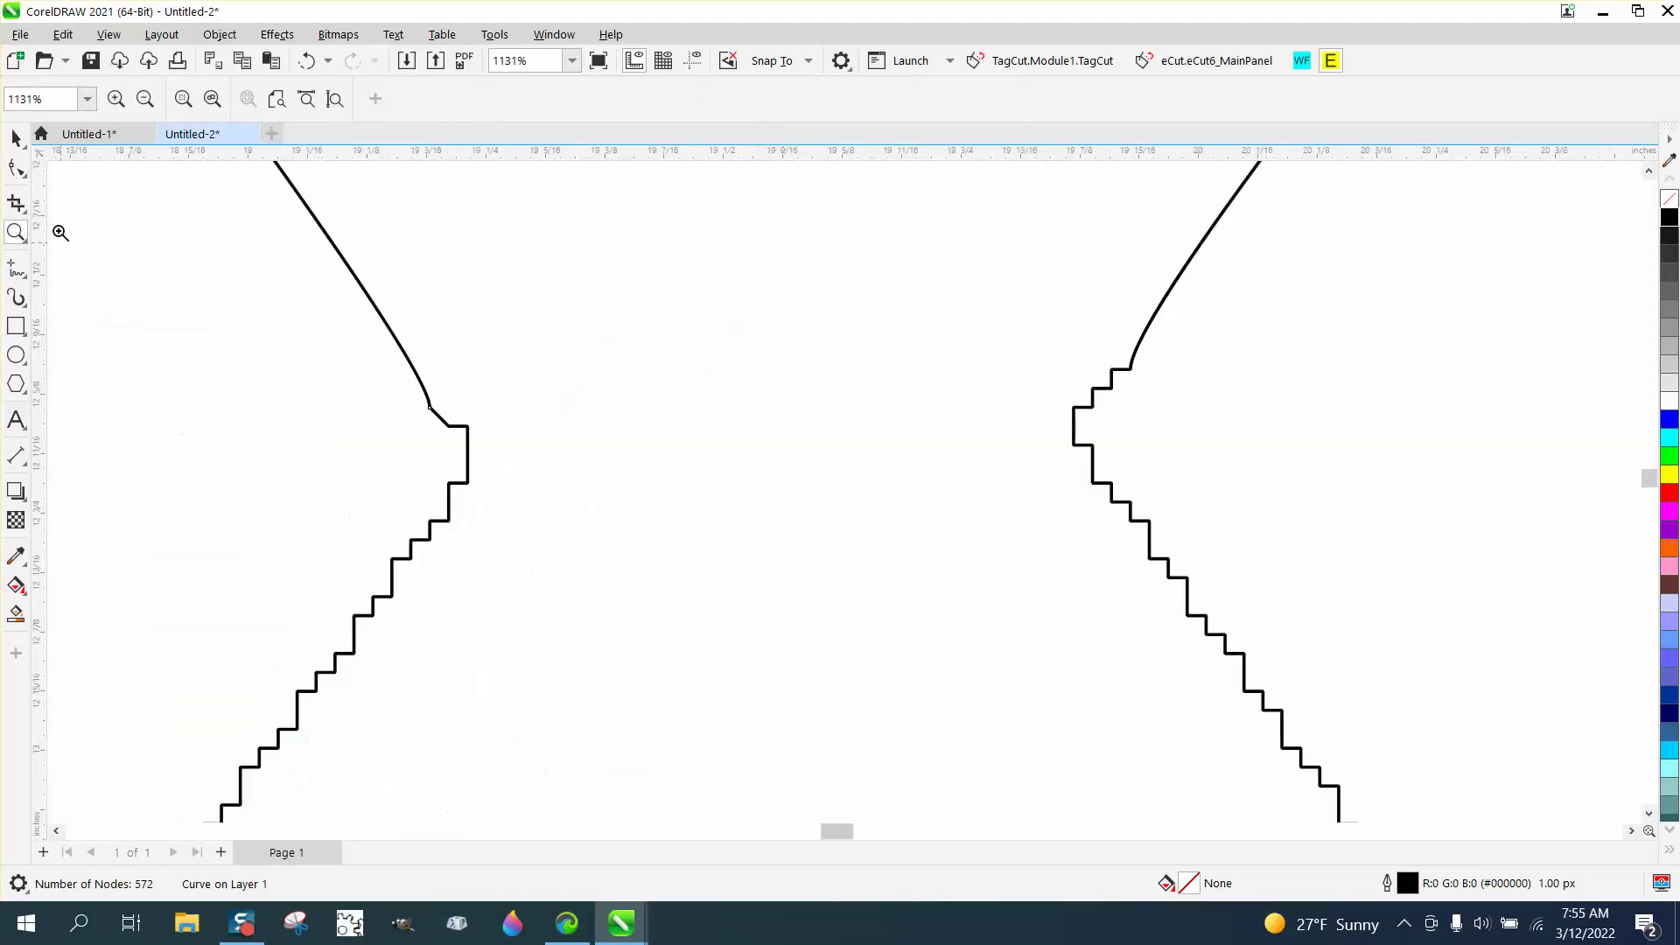
{"action": "left_click", "coordinate": [17, 169]}
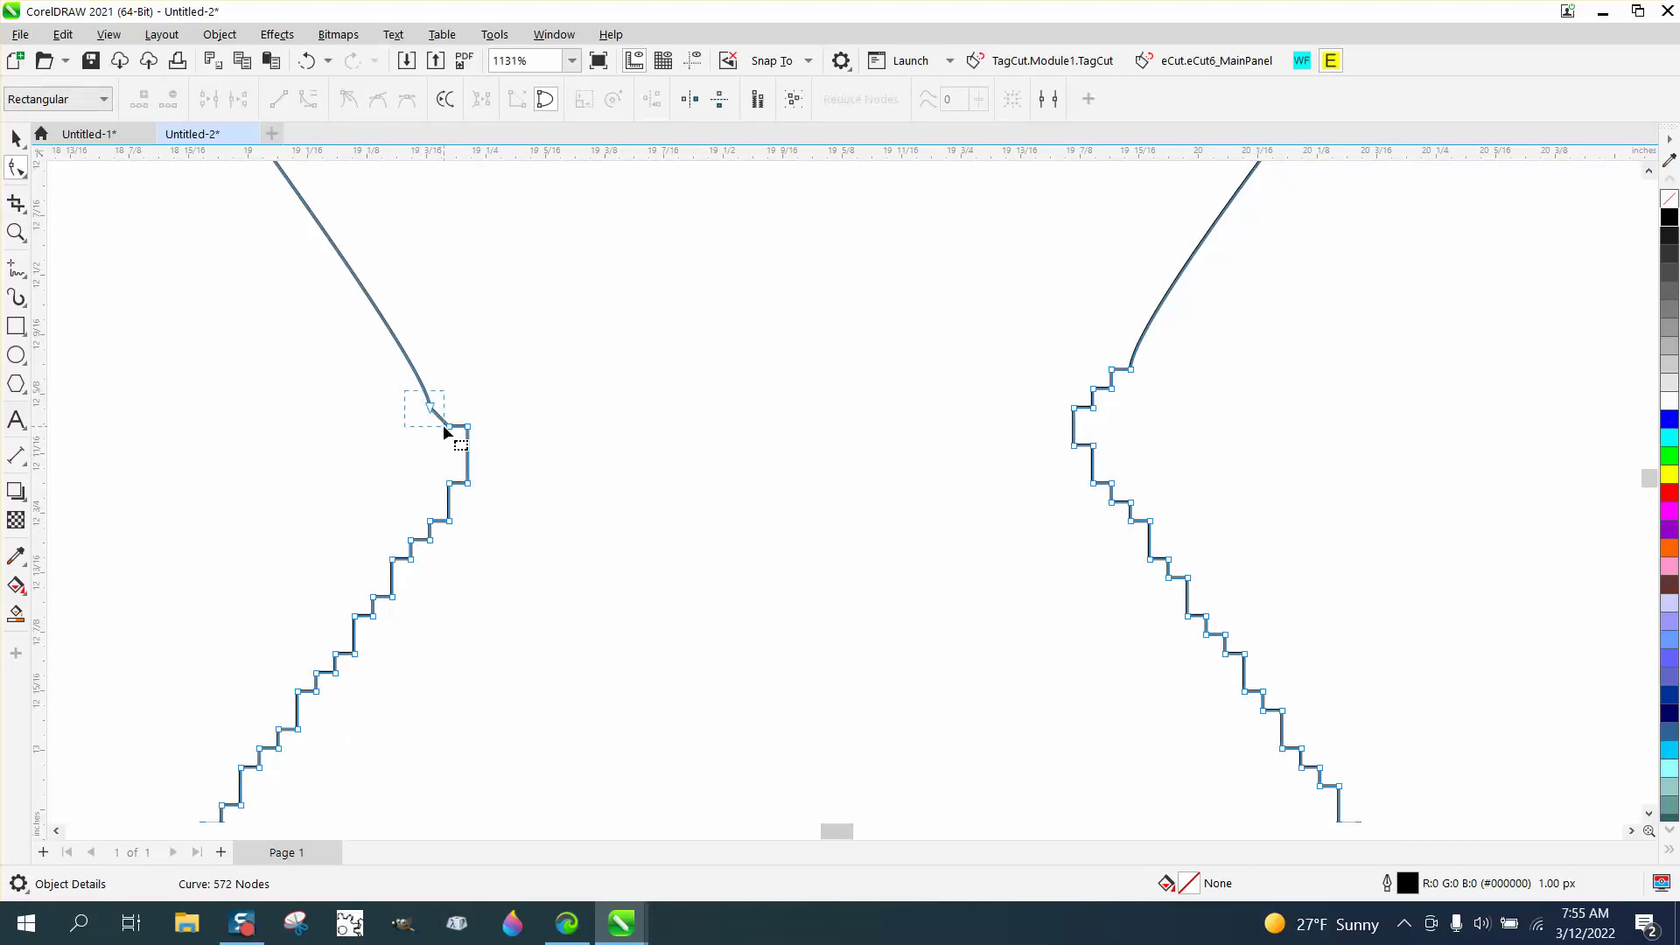
{"action": "left_click_drag", "start_coordinate": [446, 429], "coordinate": [450, 437]}
{"action": "key", "text": "Delete"}
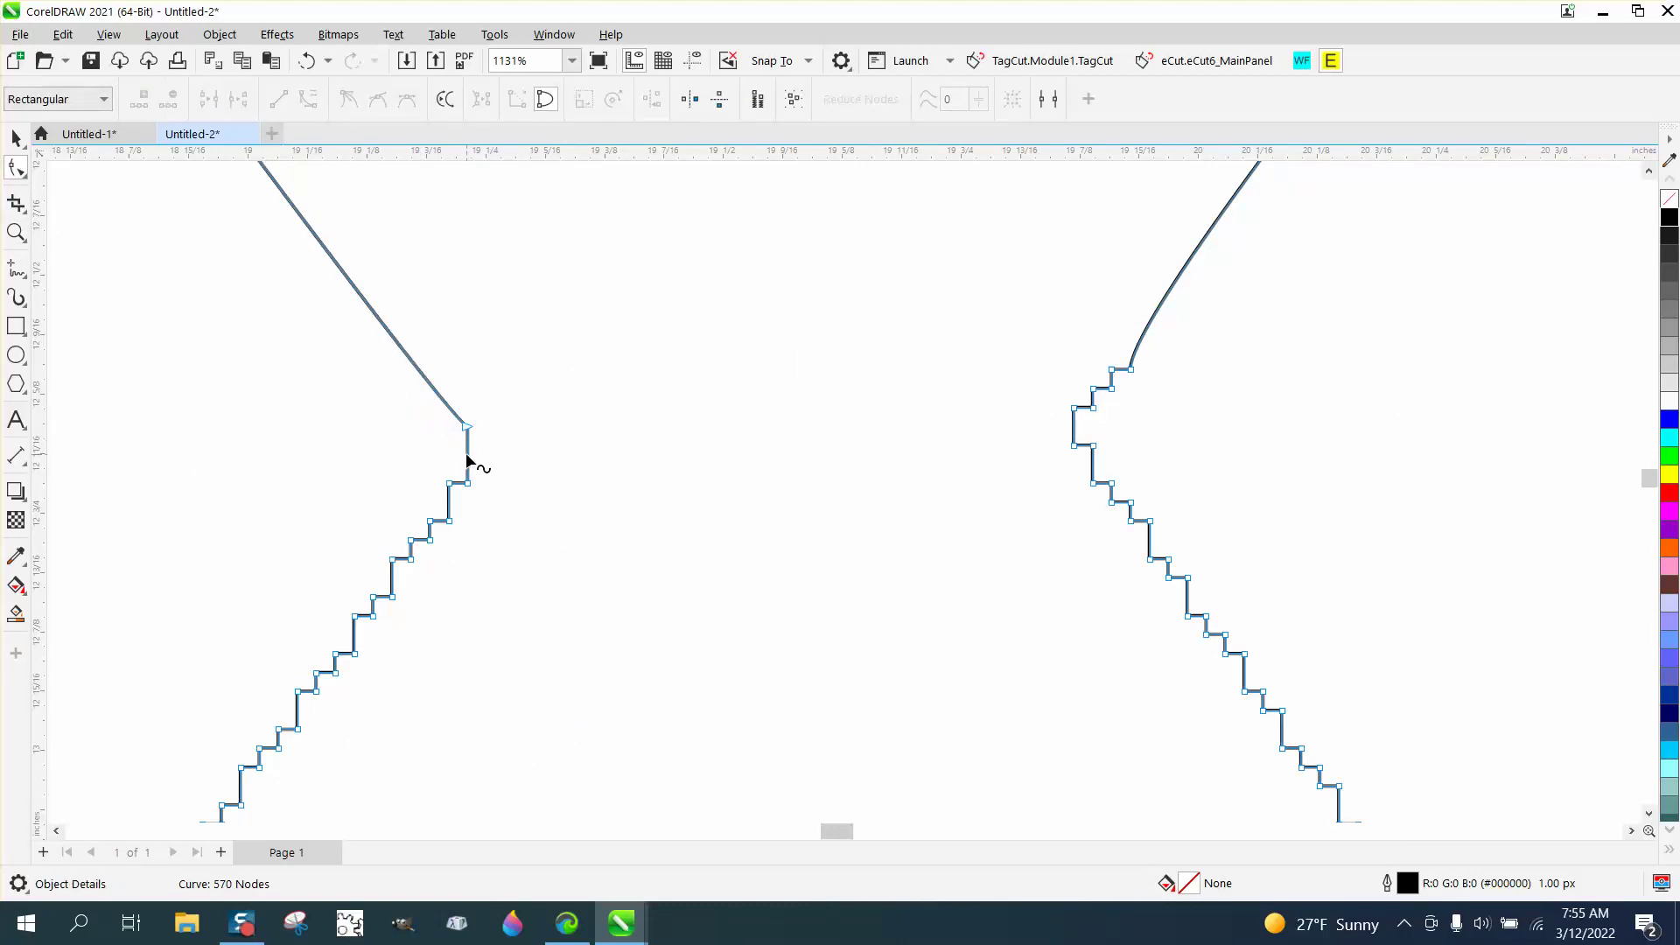
{"action": "double_click", "coordinate": [468, 455]}
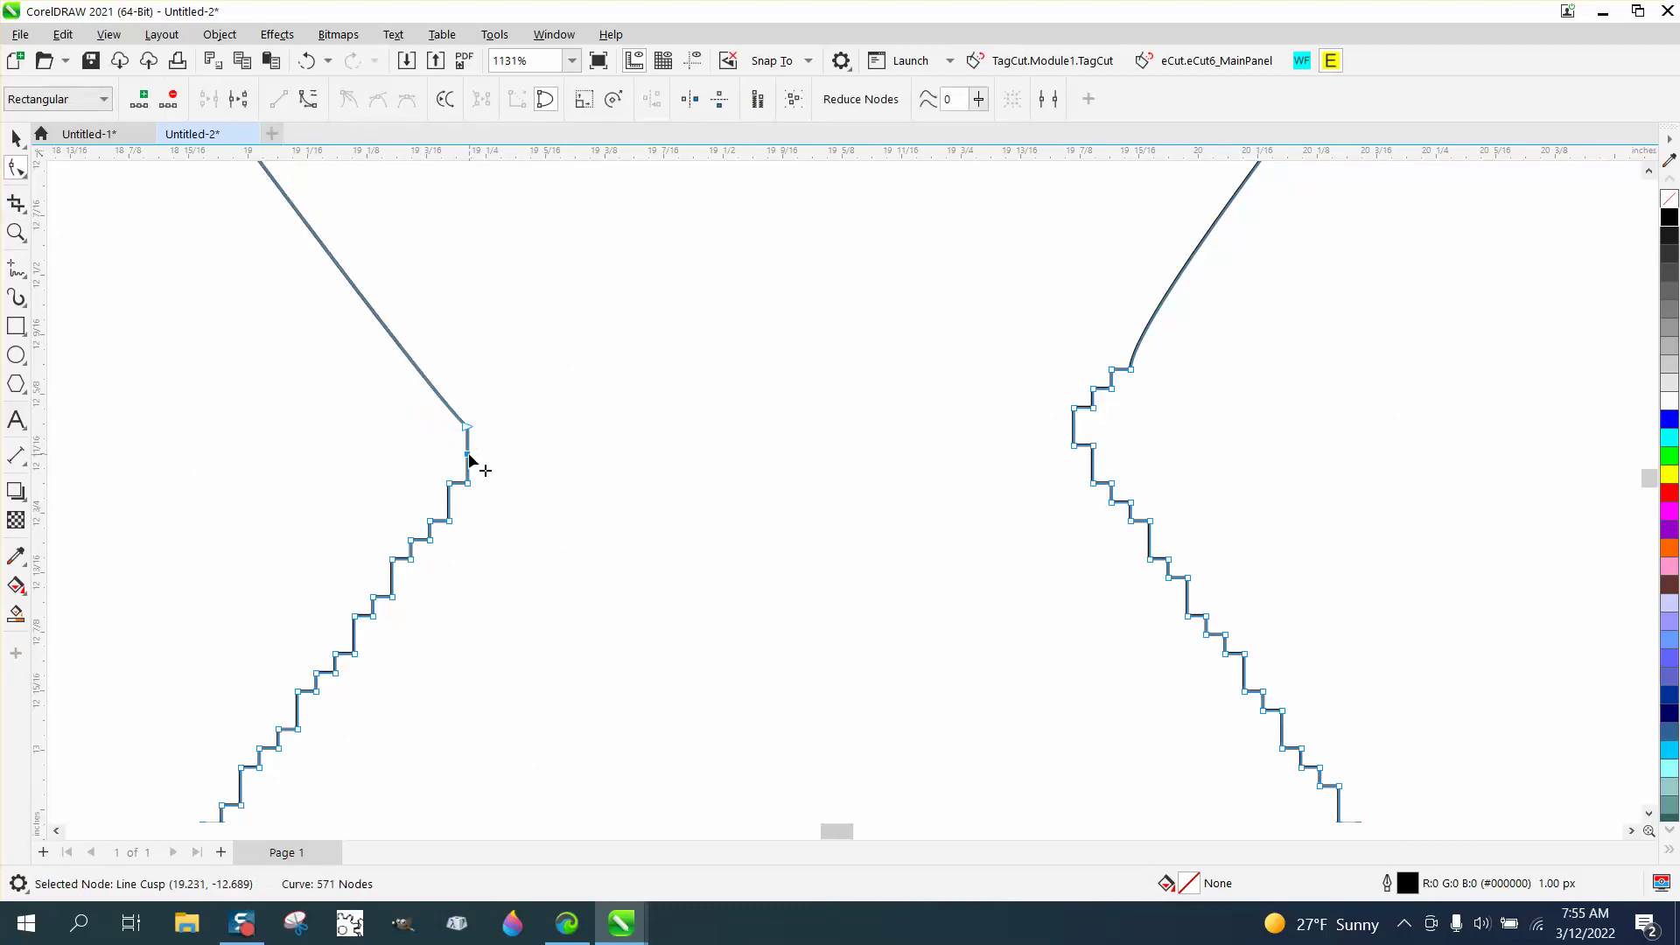
{"action": "double_click", "coordinate": [465, 427]}
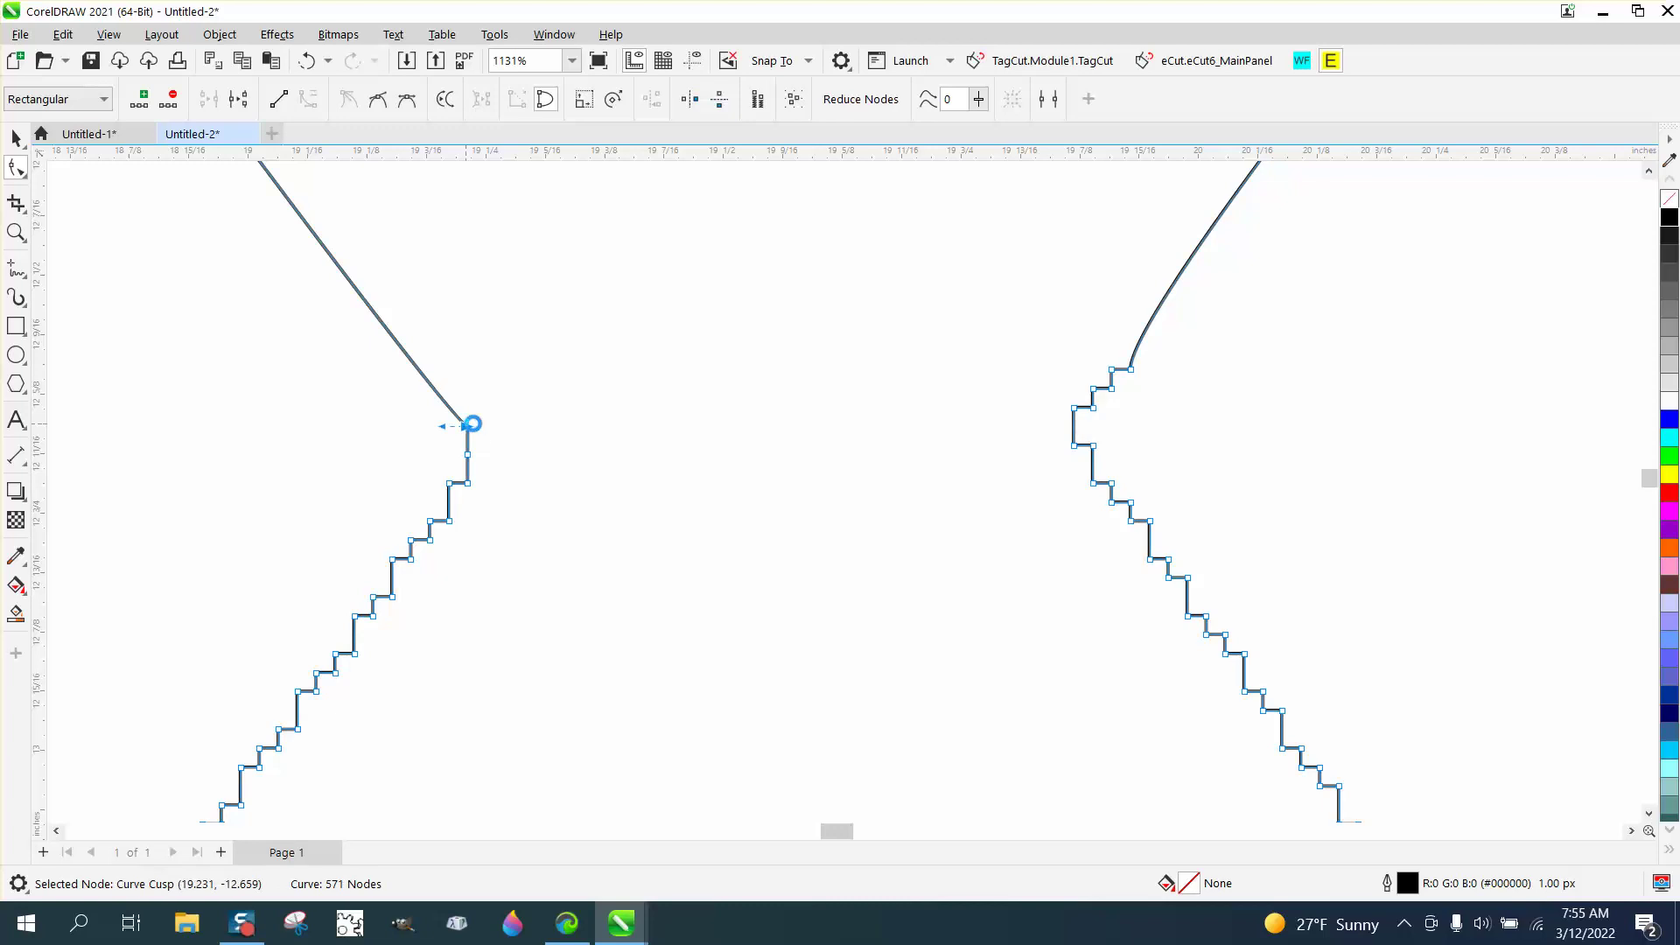
{"action": "double_click", "coordinate": [1074, 428]}
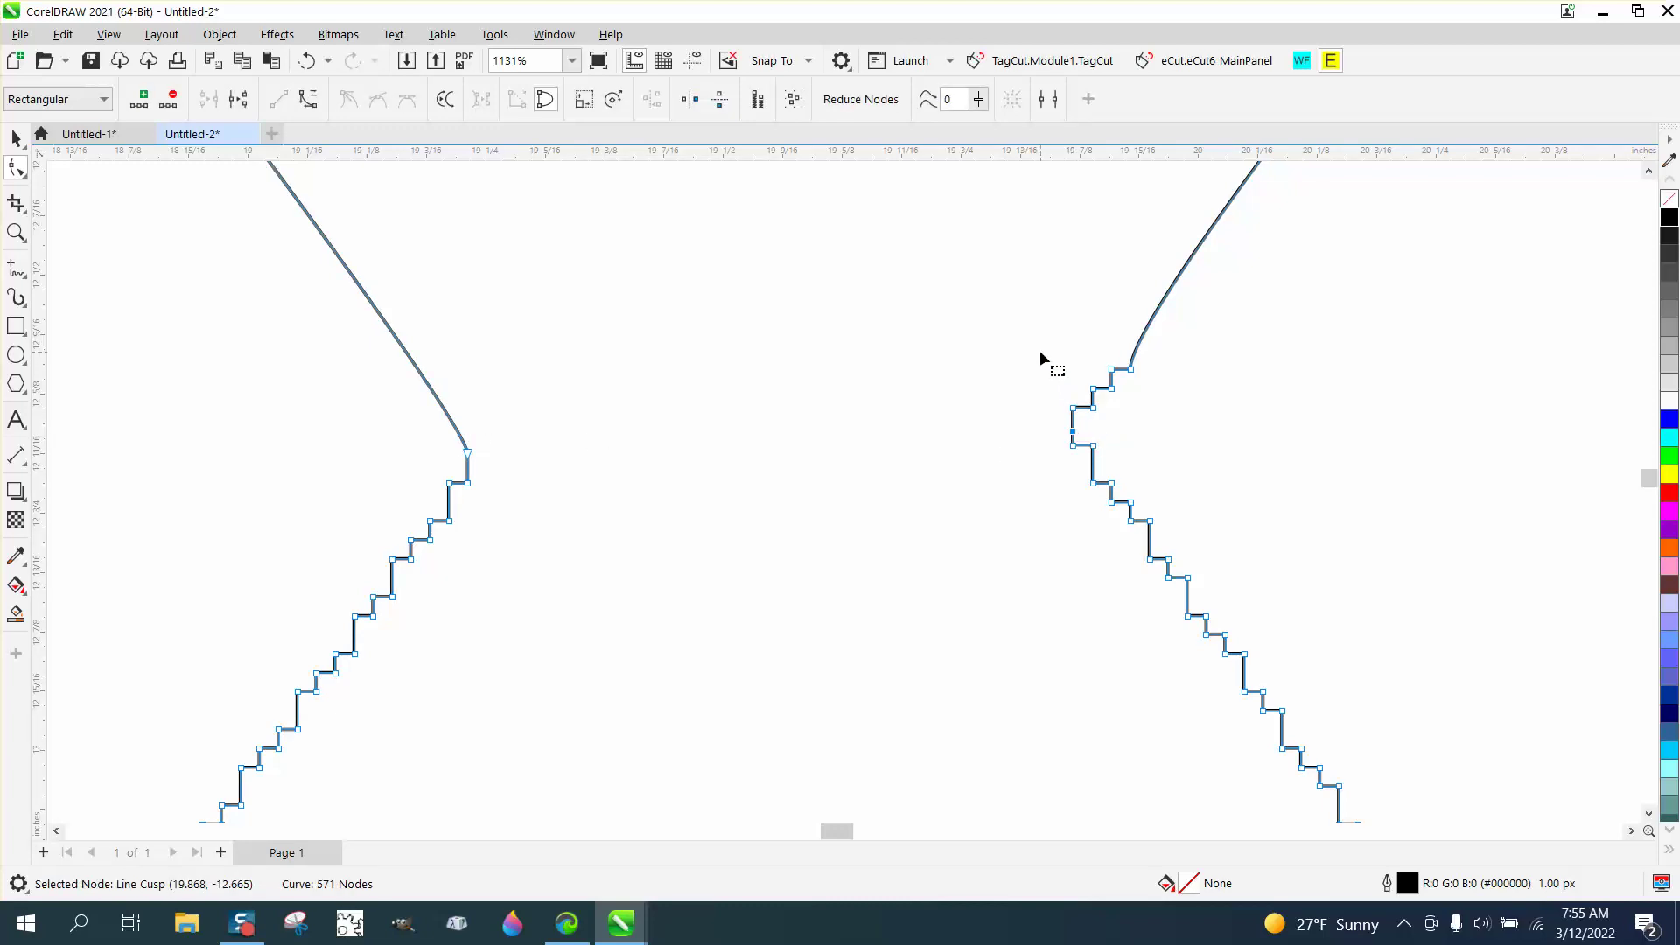
{"action": "left_click_drag", "start_coordinate": [1042, 355], "coordinate": [1153, 418]}
{"action": "key", "text": "Delete"}
- Select the X's upper nodes and convert their segments to straight lines with To Line
{"action": "scroll", "coordinate": [876, 499], "scroll_direction": "down", "scroll_amount": 2}
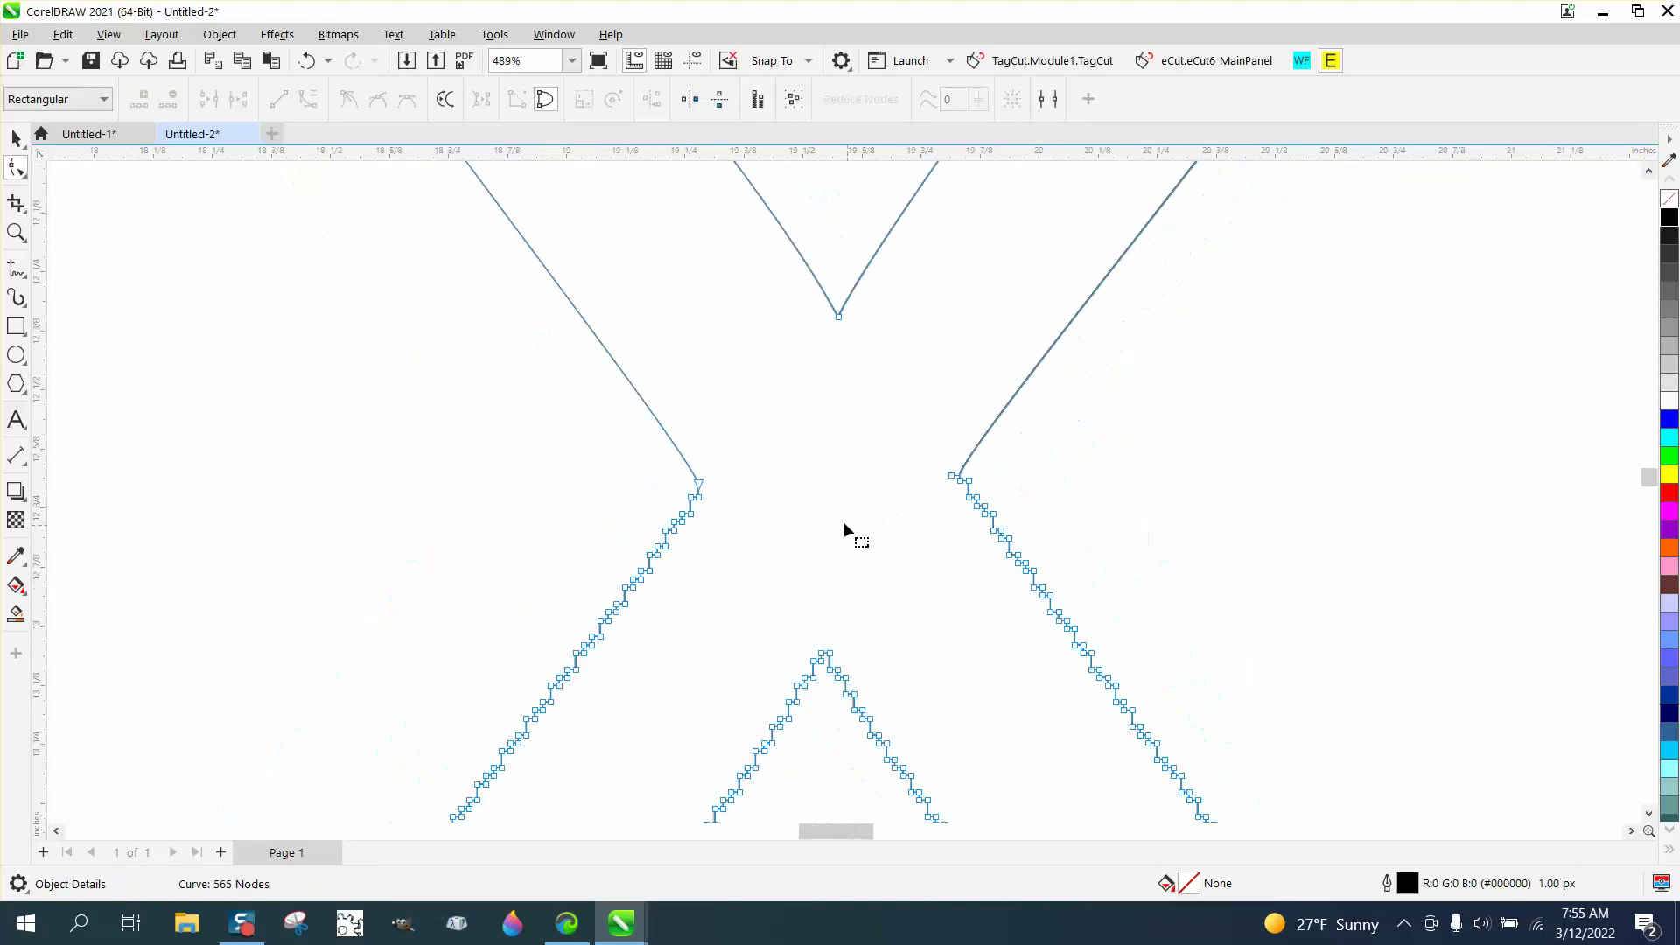
{"action": "scroll", "coordinate": [842, 517], "scroll_direction": "down", "scroll_amount": 3}
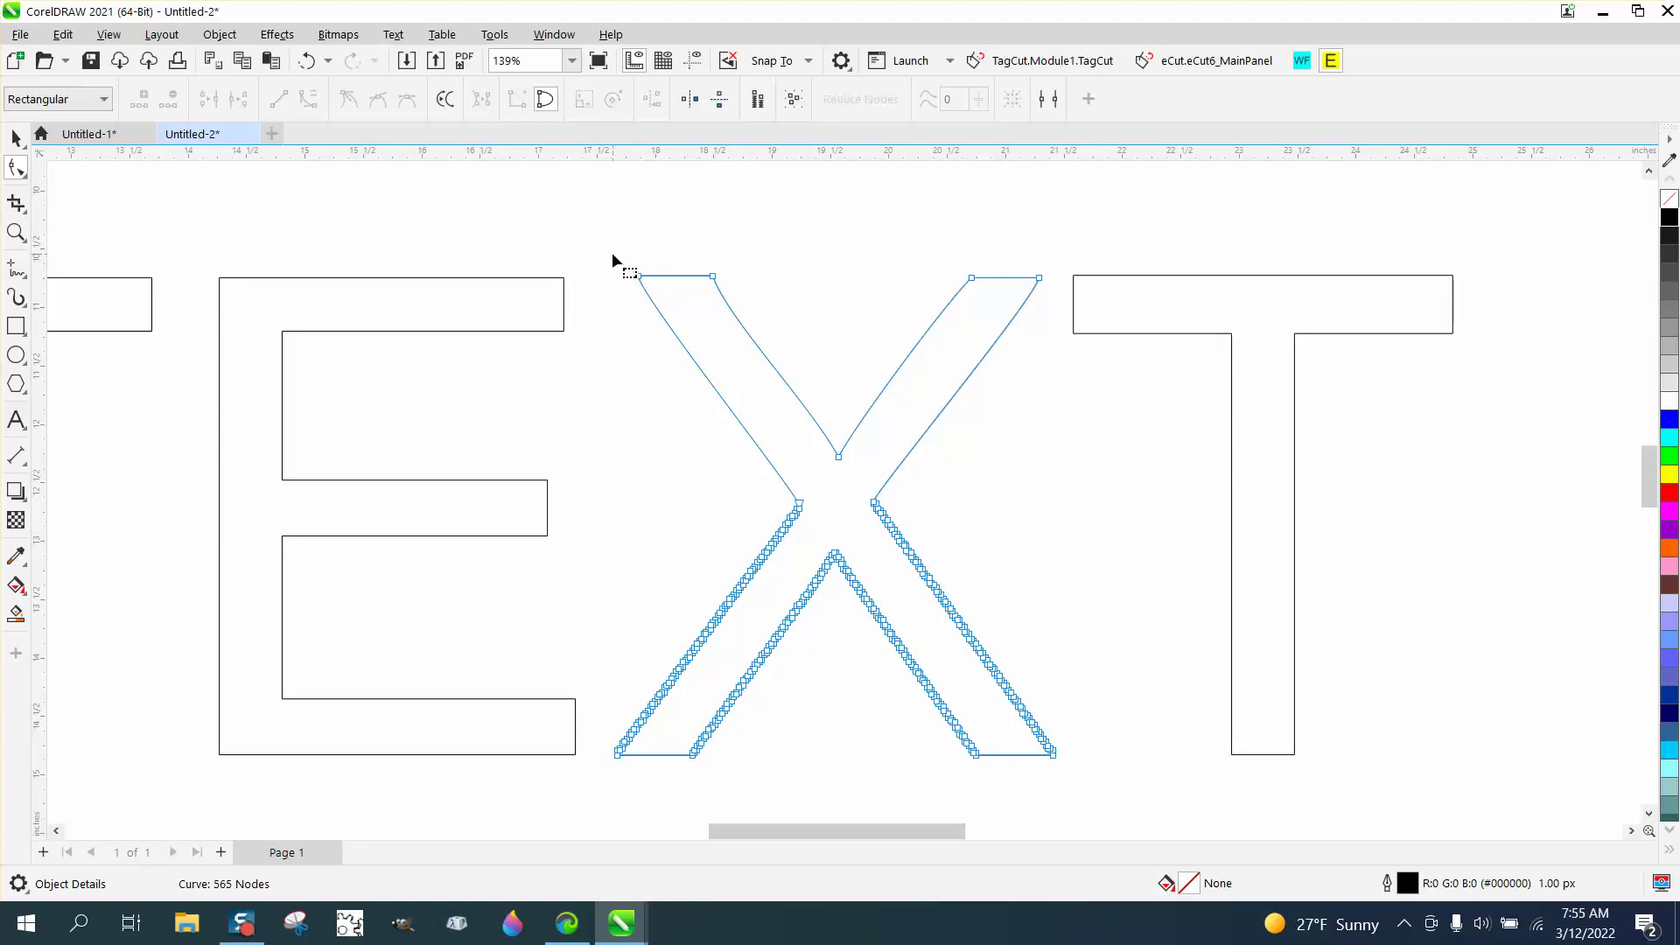
{"action": "left_click_drag", "start_coordinate": [874, 499], "coordinate": [1050, 502]}
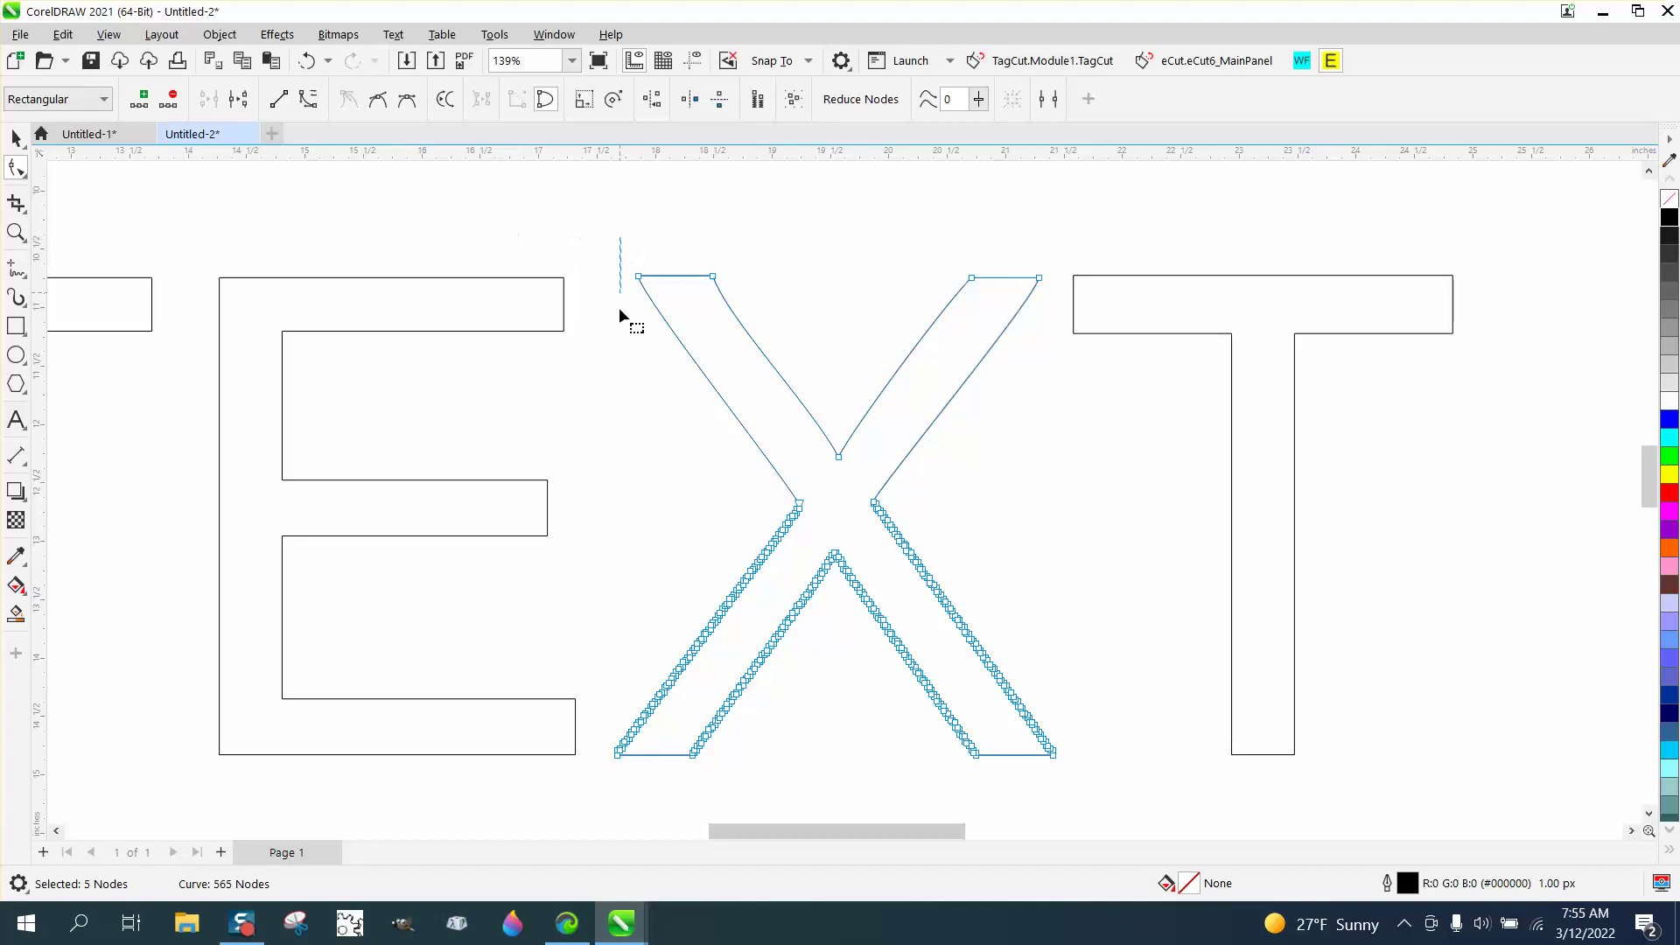
{"action": "left_click_drag", "start_coordinate": [620, 308], "coordinate": [853, 516]}
{"action": "left_click_drag", "start_coordinate": [966, 510], "coordinate": [1050, 509]}
{"action": "right_click", "coordinate": [865, 381]}
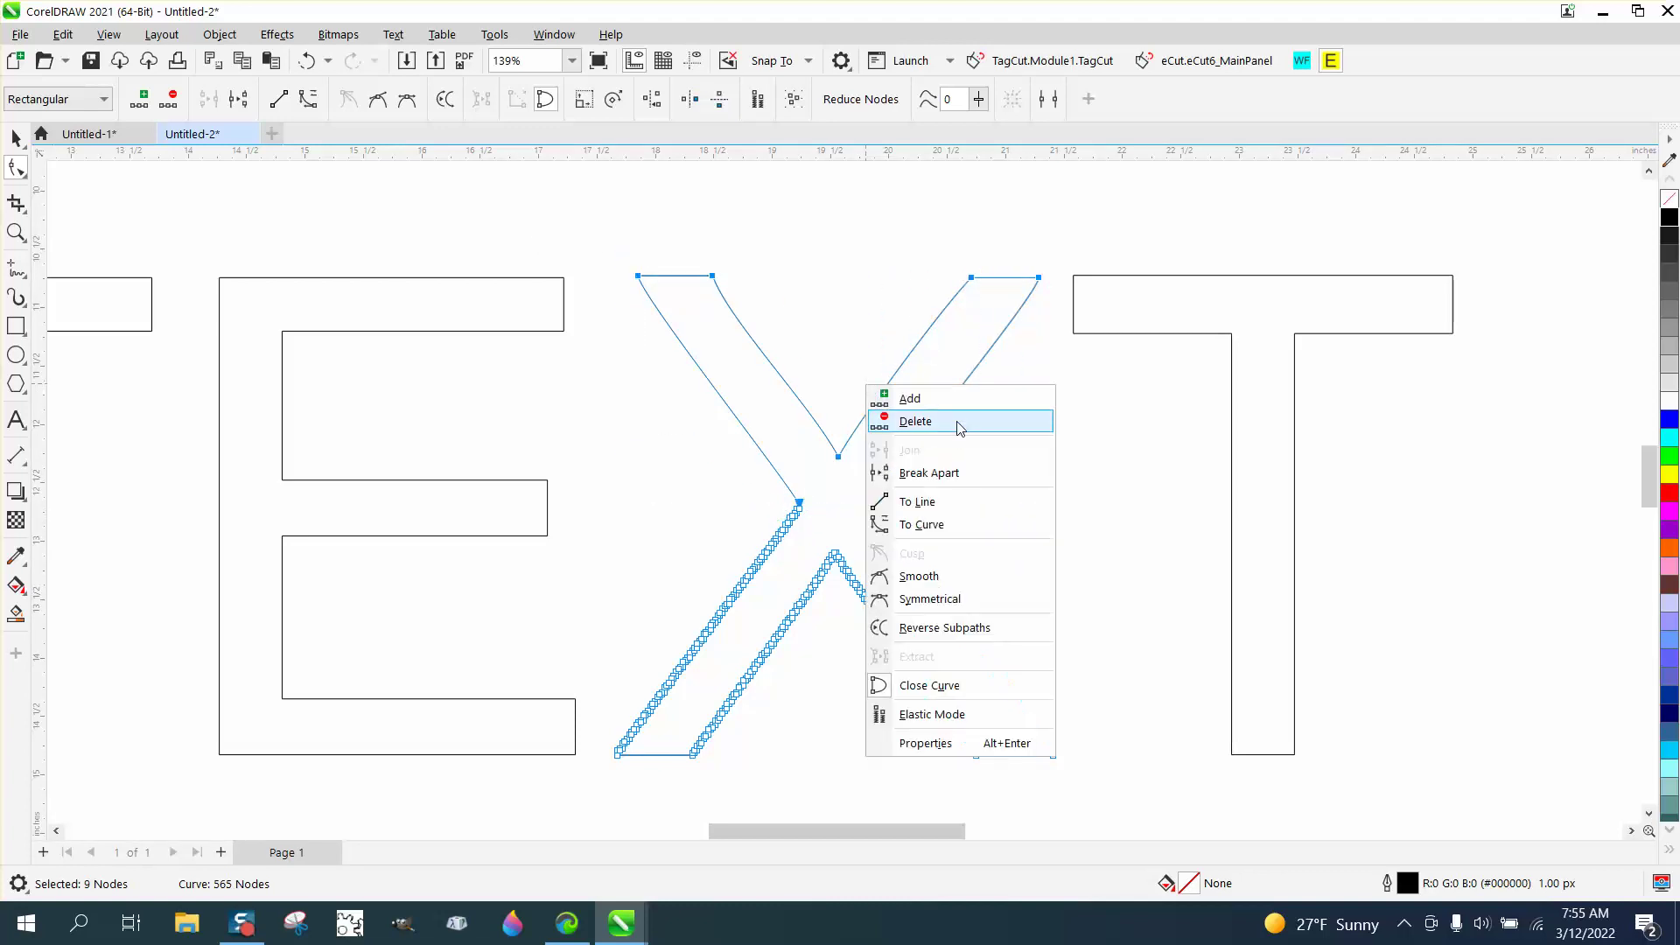
{"action": "left_click", "coordinate": [928, 502]}
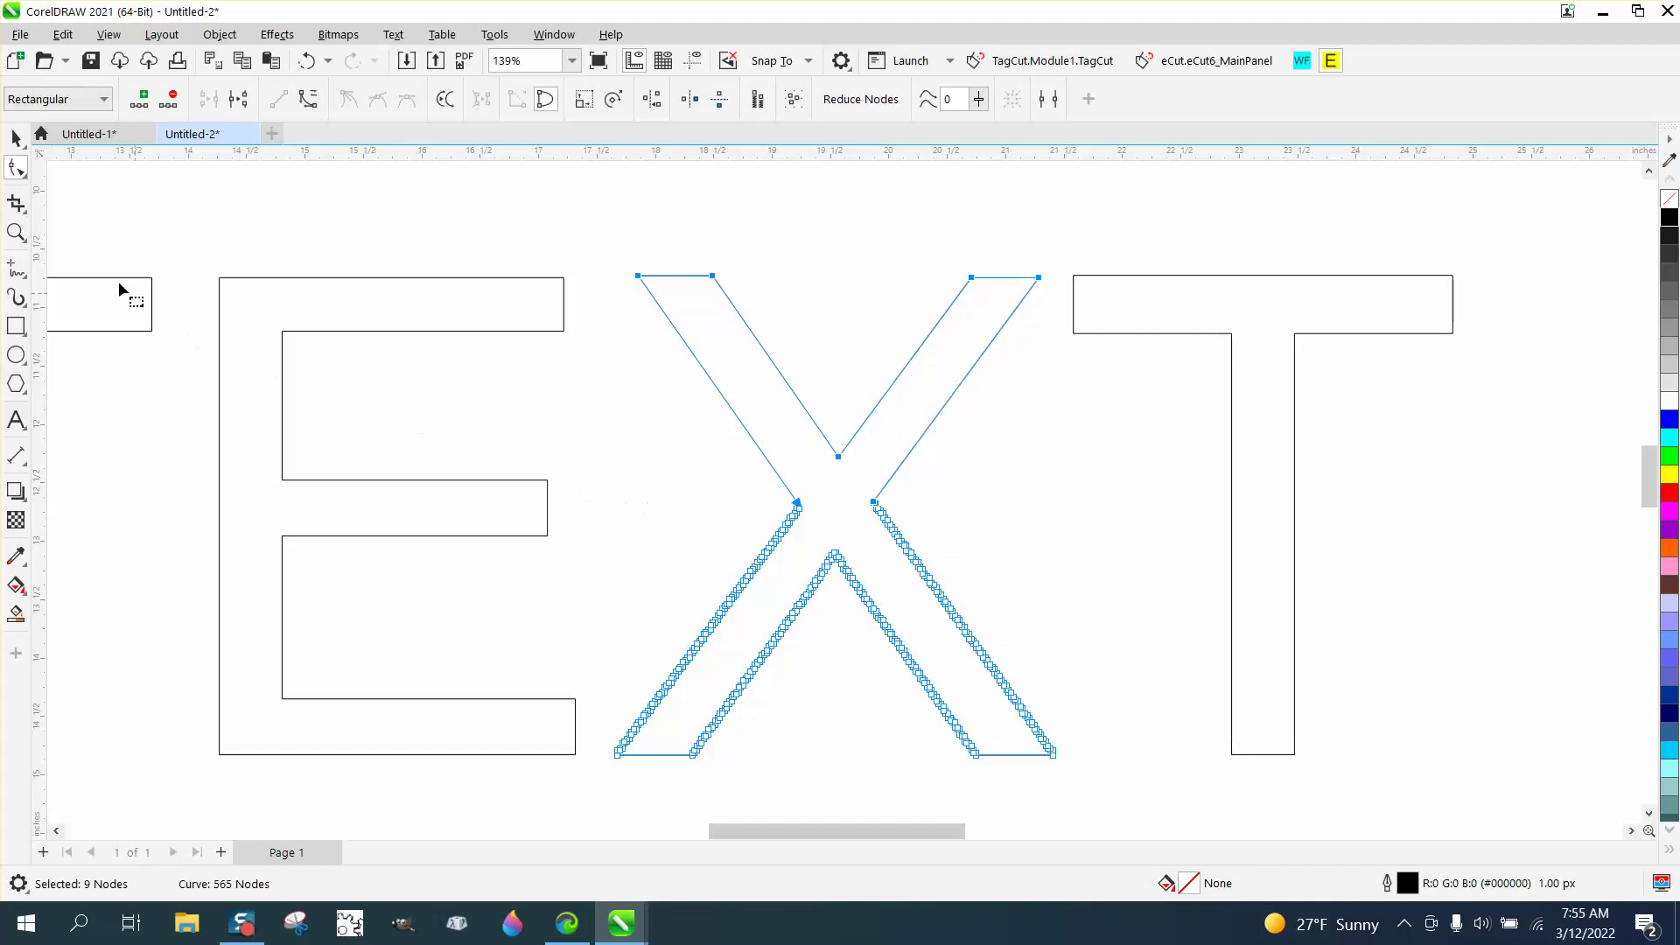
{"action": "left_click", "coordinate": [16, 232]}
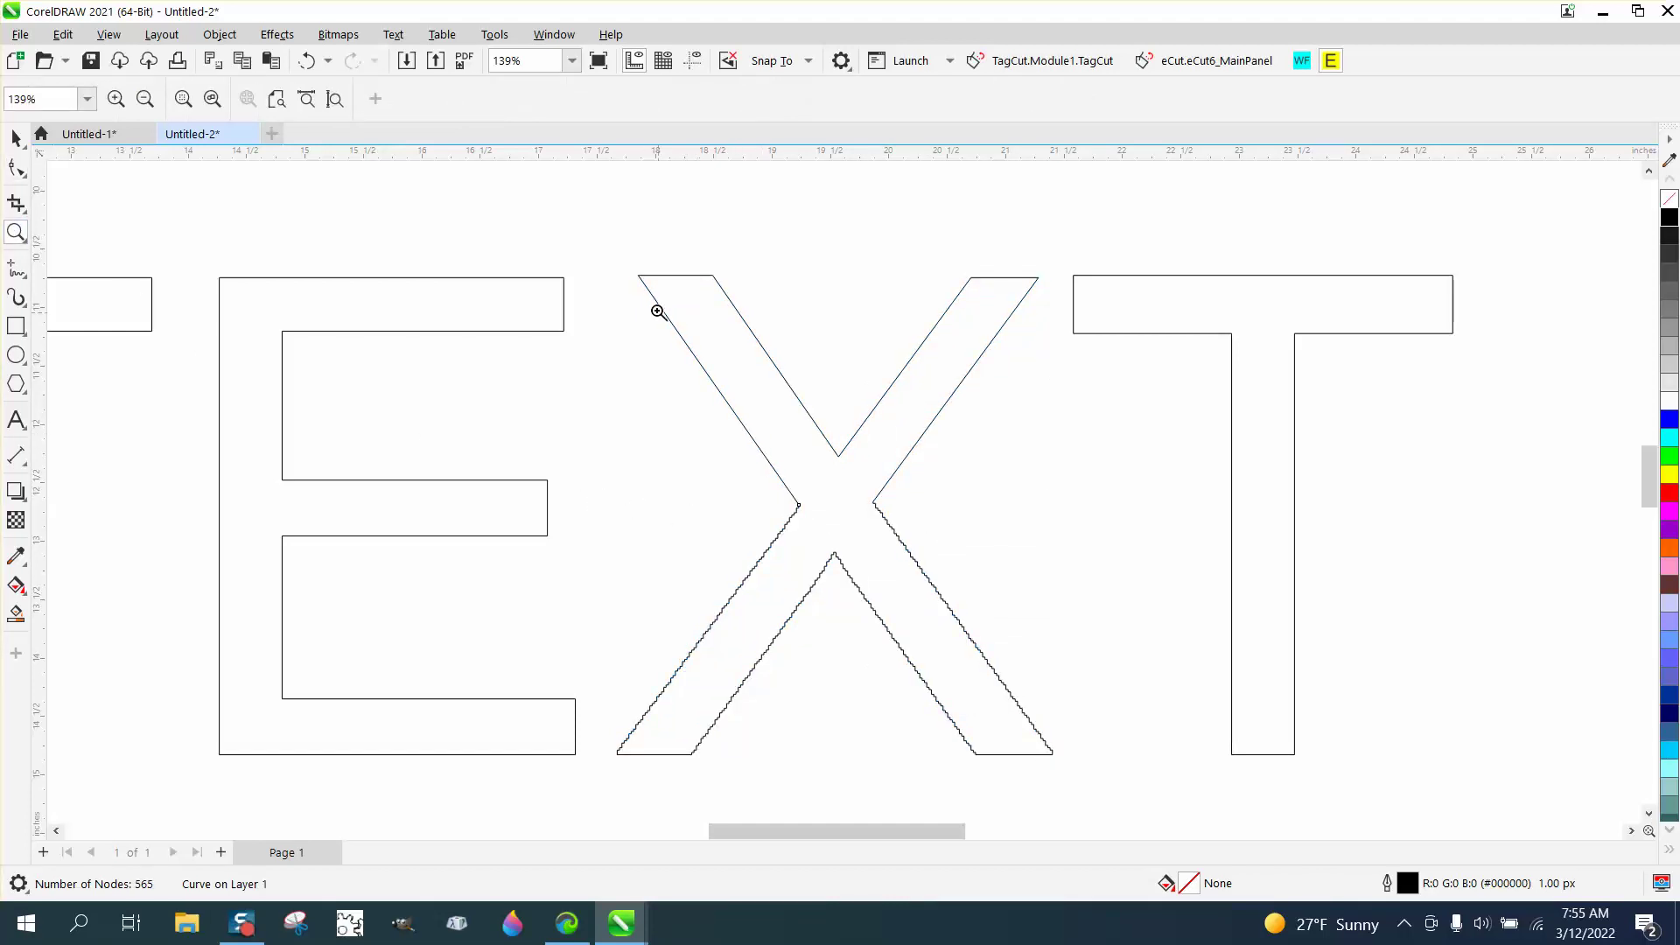
- Place a copy of the outlined X beside the TEXT, undoing an accidental move onto it
{"action": "left_click_drag", "start_coordinate": [630, 265], "coordinate": [1001, 491]}
{"action": "scroll", "coordinate": [653, 446], "scroll_direction": "down", "scroll_amount": 3}
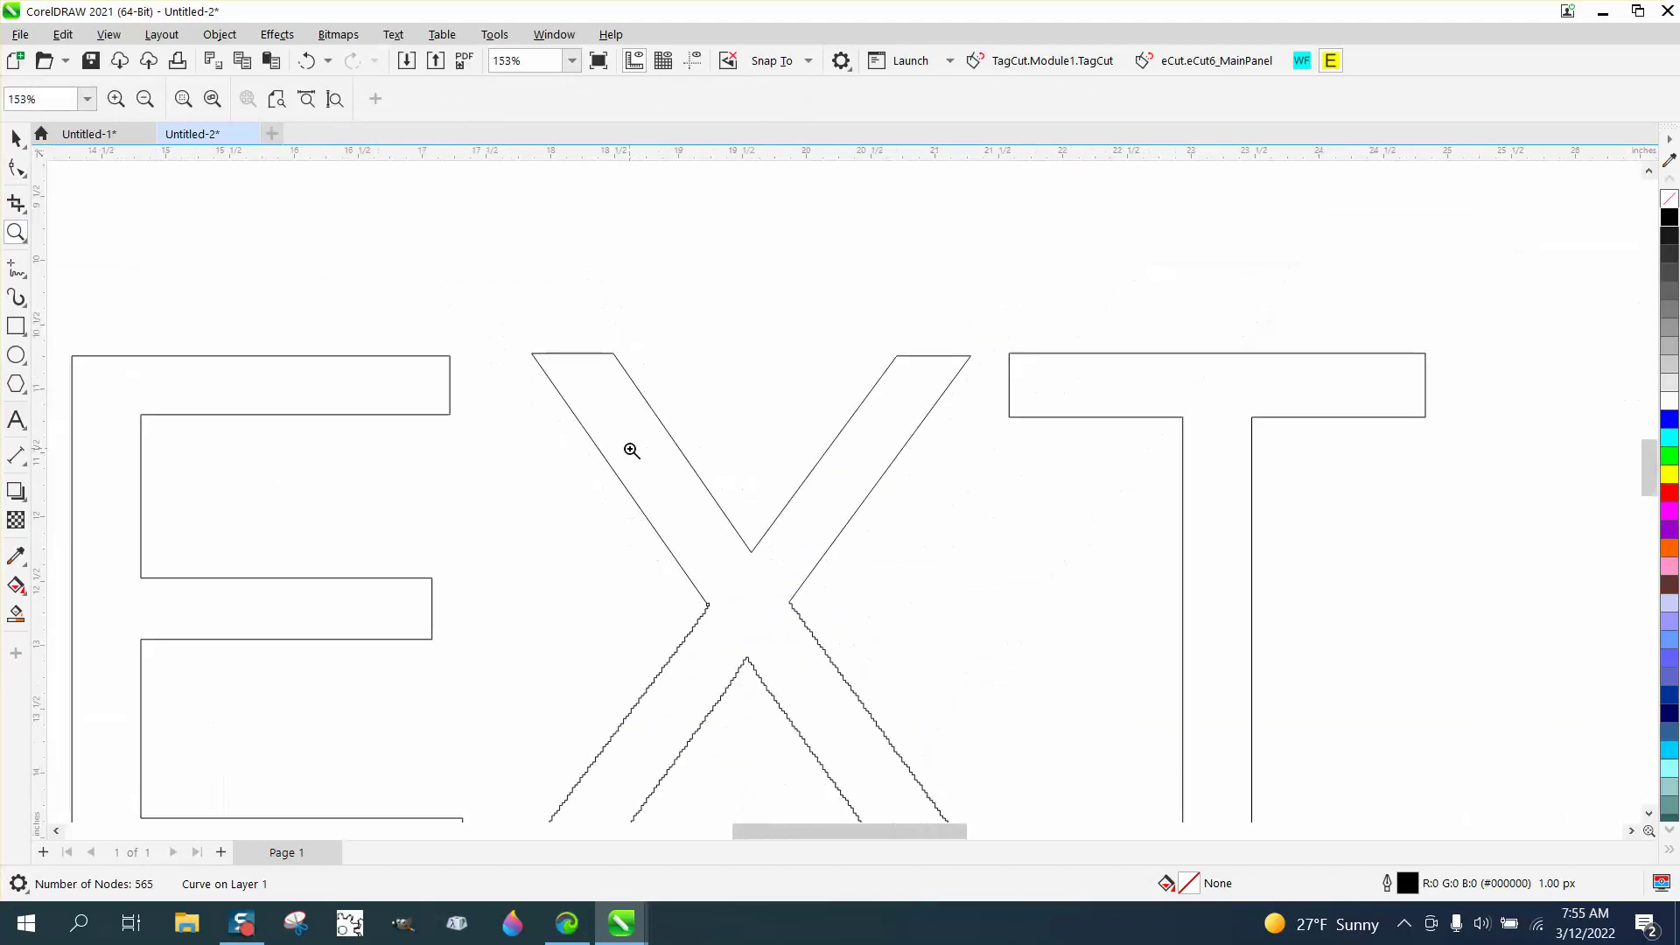
{"action": "scroll", "coordinate": [632, 449], "scroll_direction": "down", "scroll_amount": 2}
{"action": "left_click", "coordinate": [16, 139]}
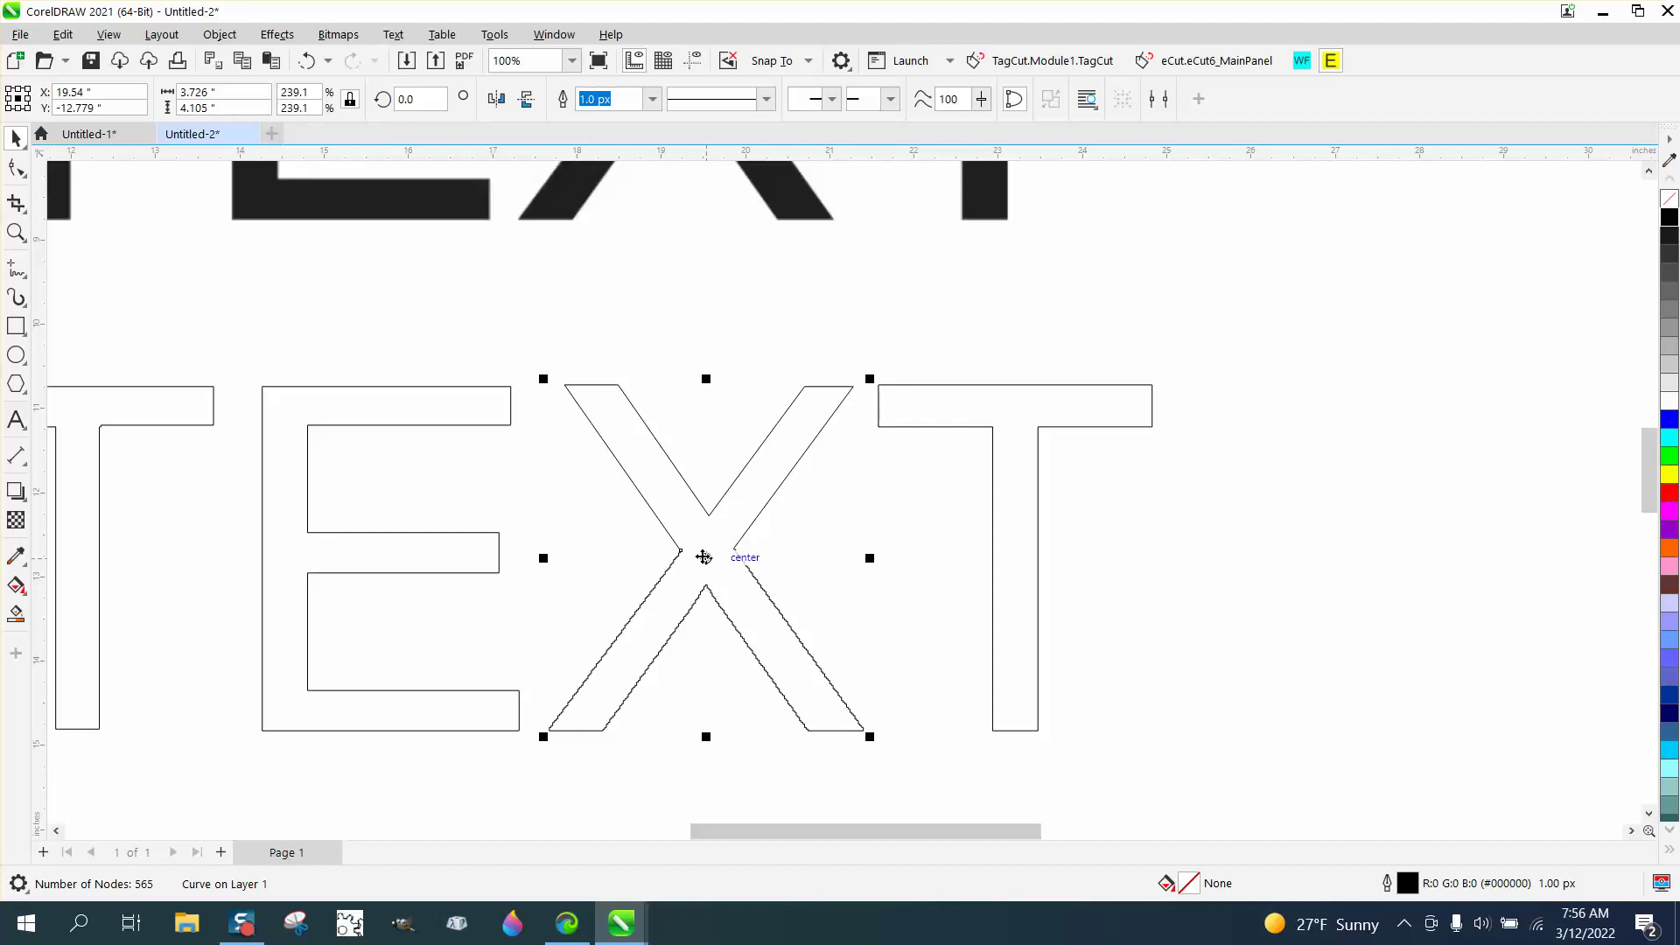
{"action": "scroll", "coordinate": [703, 557], "scroll_direction": "down", "scroll_amount": 2}
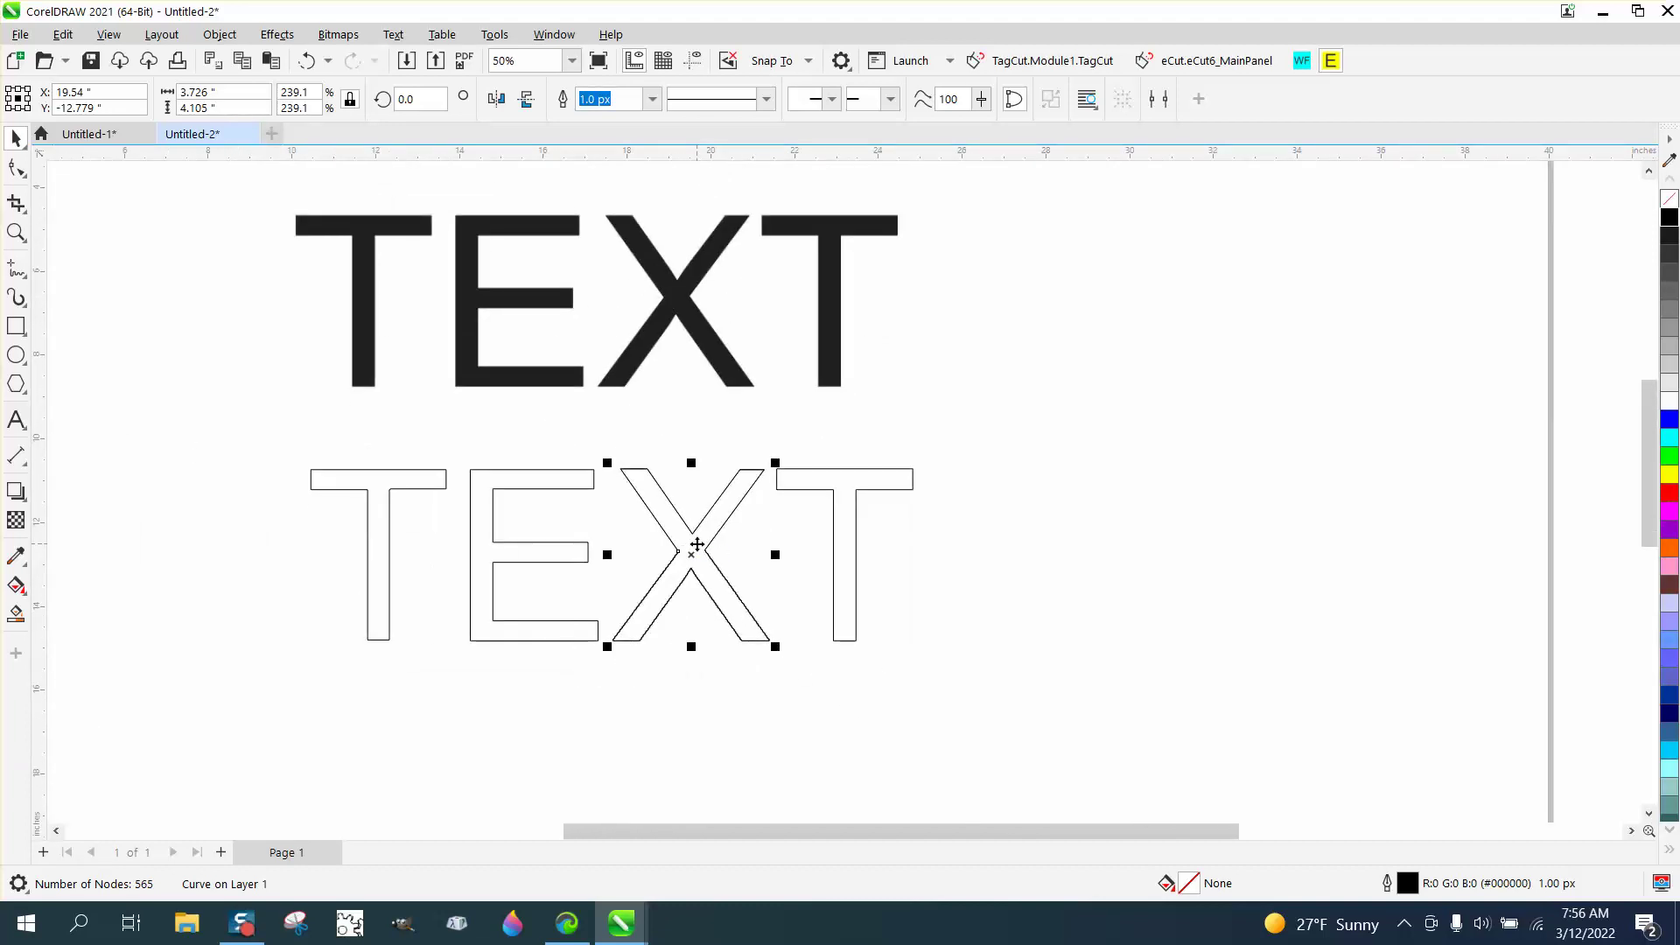
{"action": "left_click_drag", "start_coordinate": [689, 551], "coordinate": [1097, 550]}
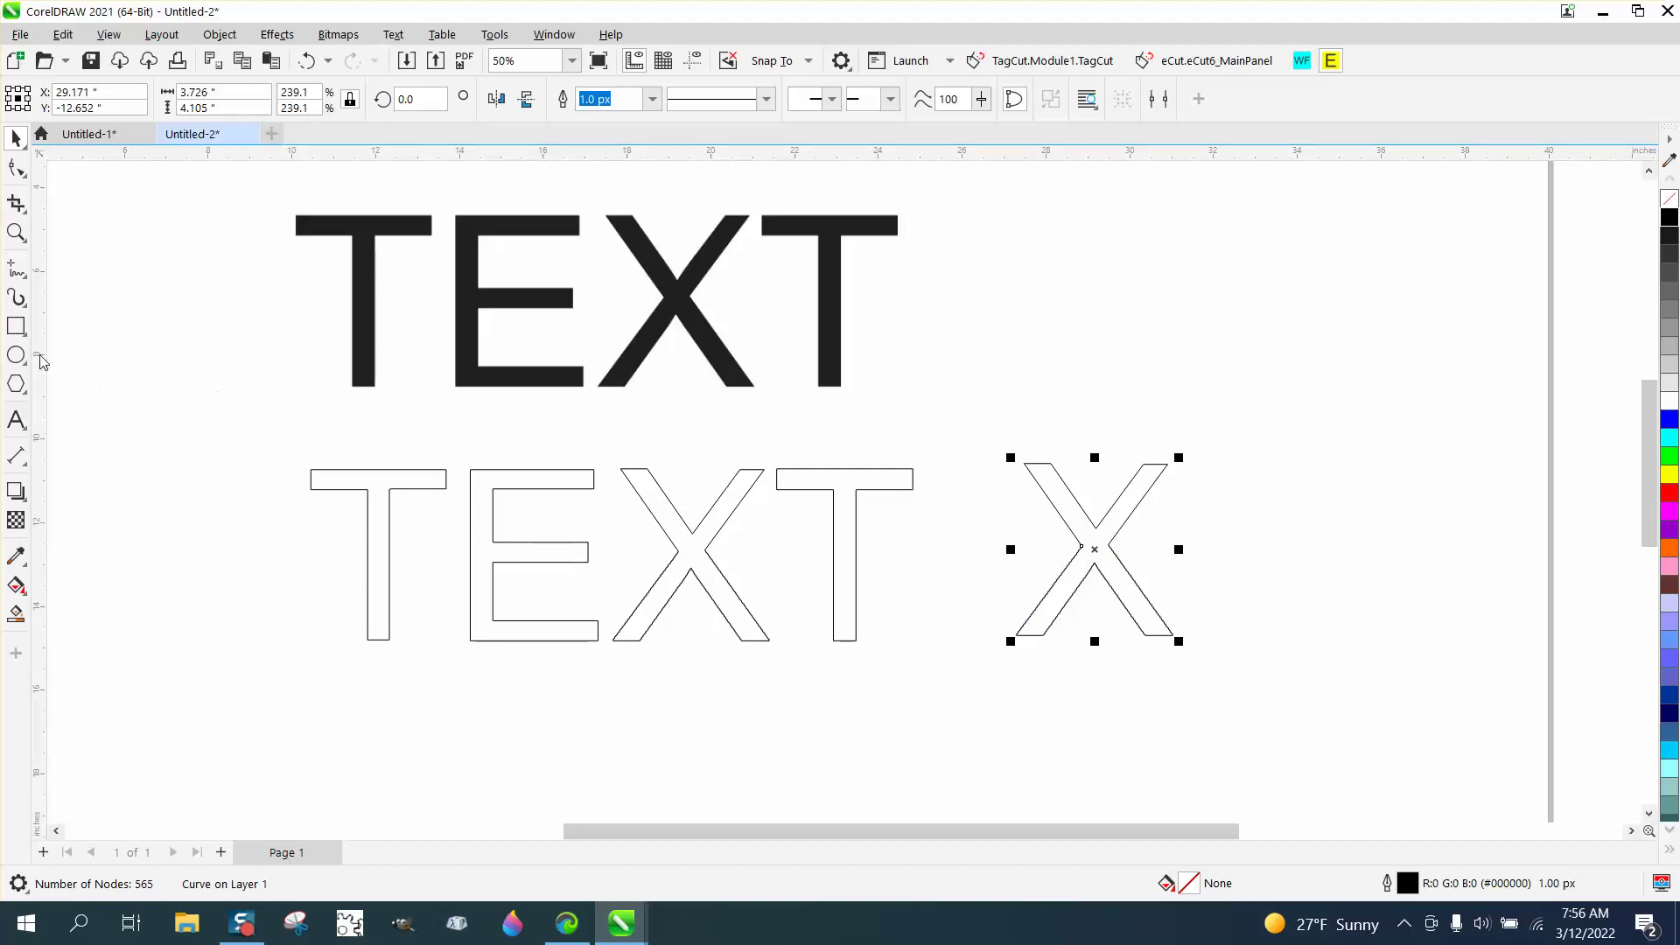
{"action": "scroll", "coordinate": [695, 428], "scroll_direction": "down", "scroll_amount": 3}
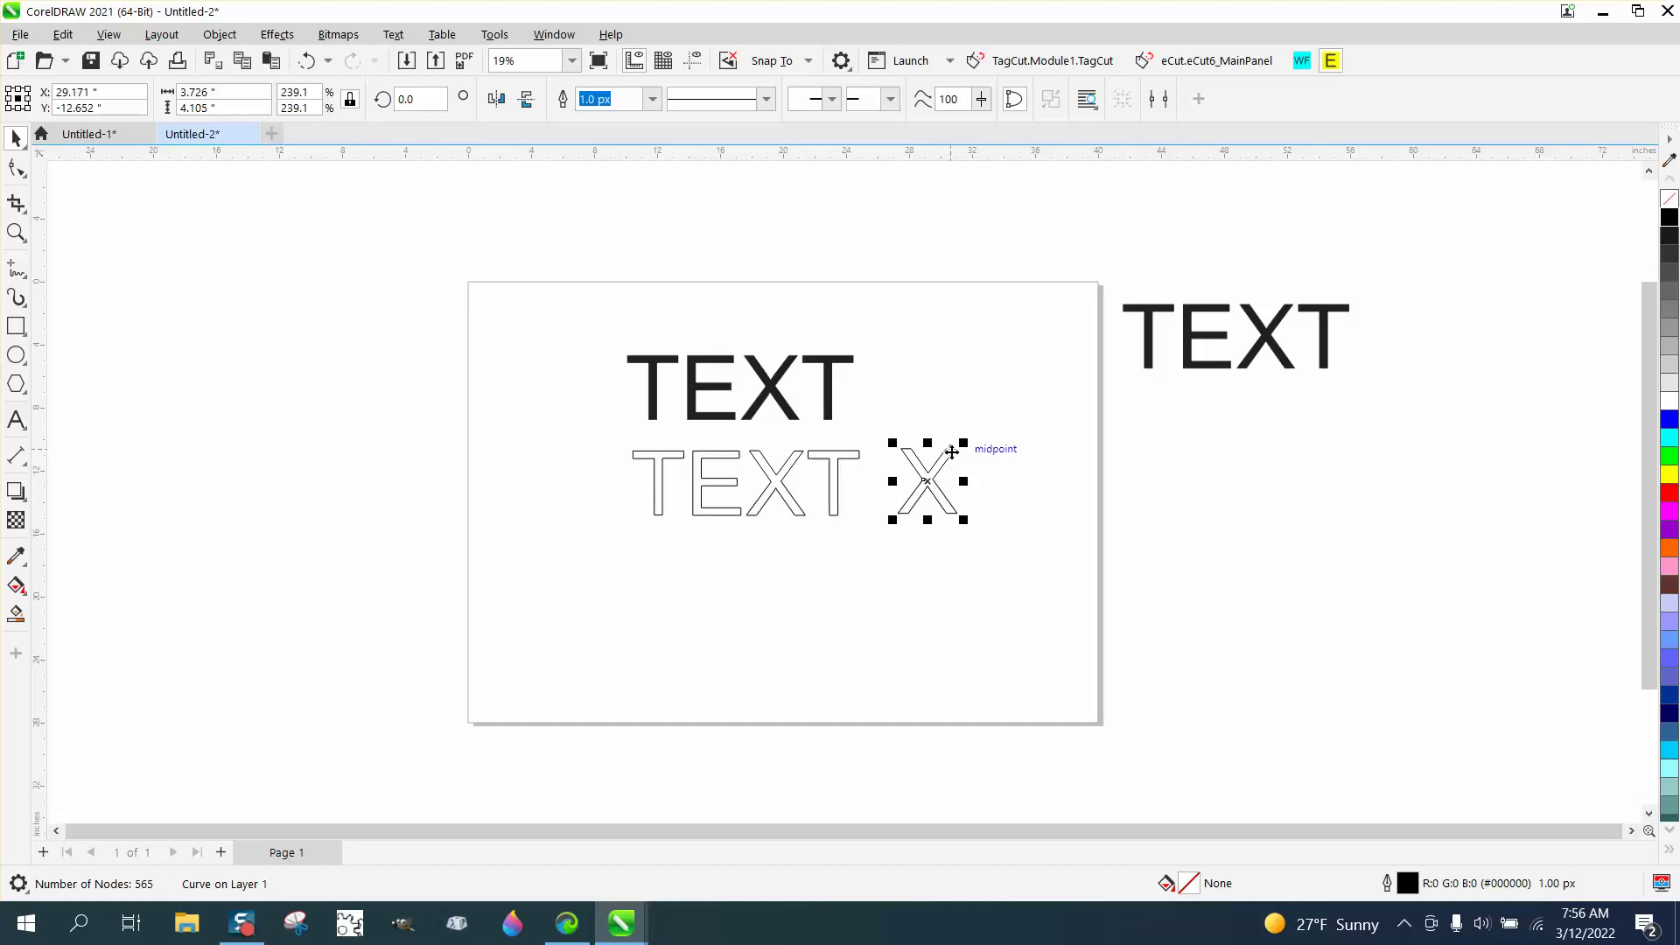
{"action": "left_click_drag", "start_coordinate": [952, 451], "coordinate": [794, 487]}
{"action": "key", "text": "ctrl+z"}
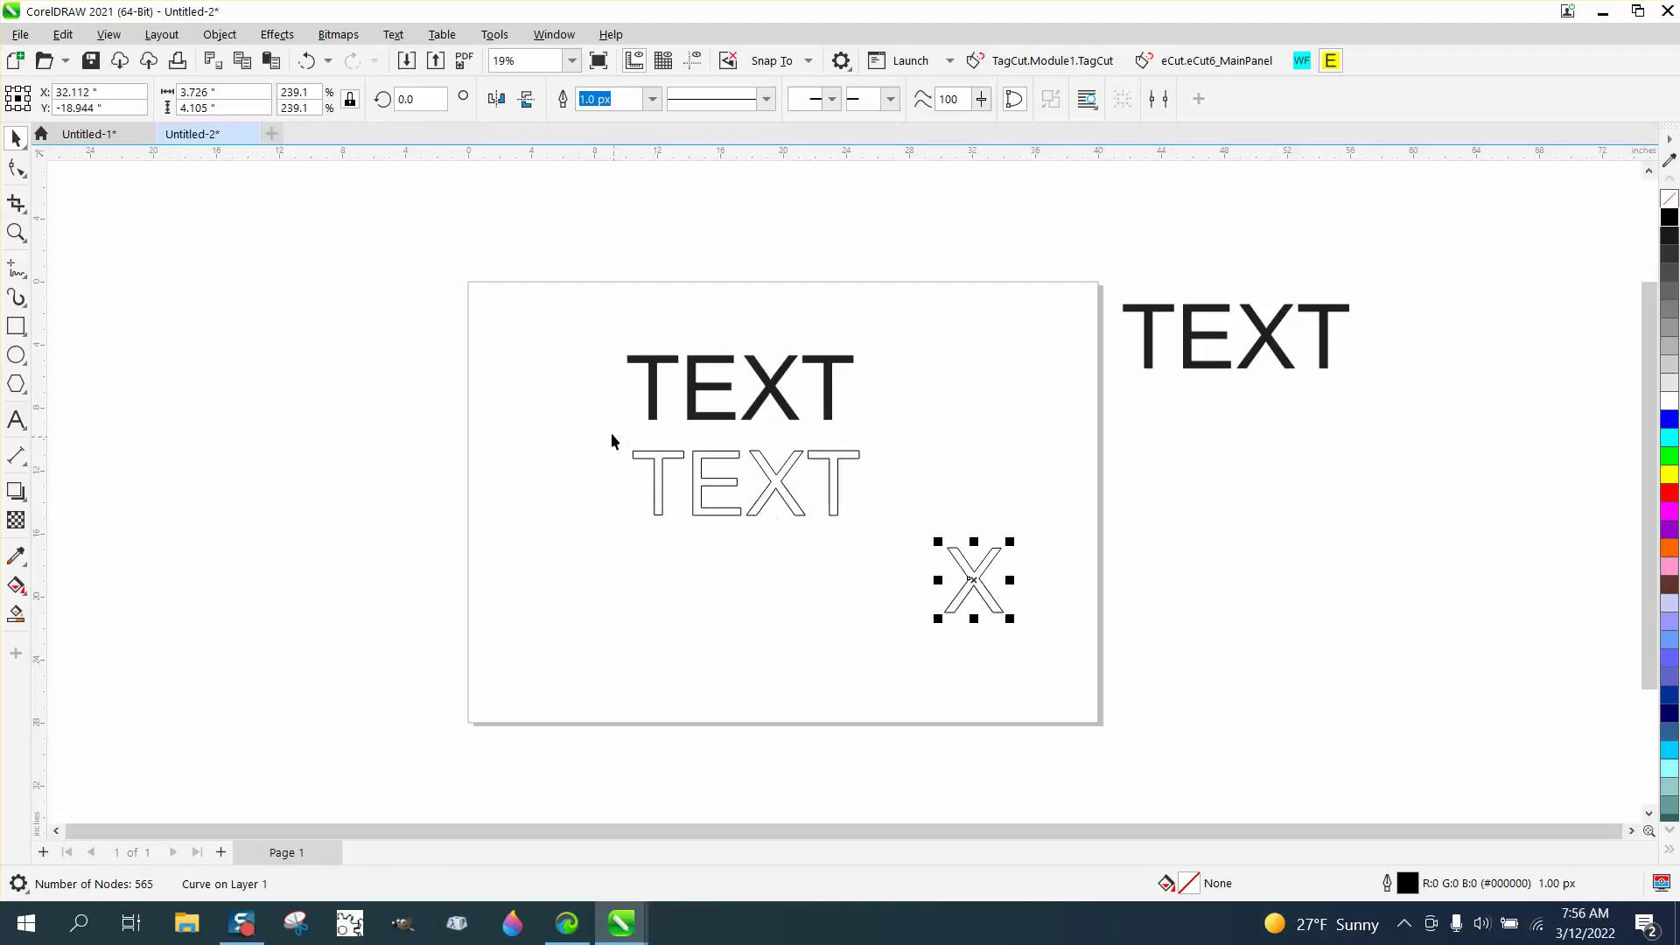
- Move both TEXT versions to the top of the page and centre the X copy with P
{"action": "left_click_drag", "start_coordinate": [611, 432], "coordinate": [911, 540]}
{"action": "left_click_drag", "start_coordinate": [787, 486], "coordinate": [619, 370]}
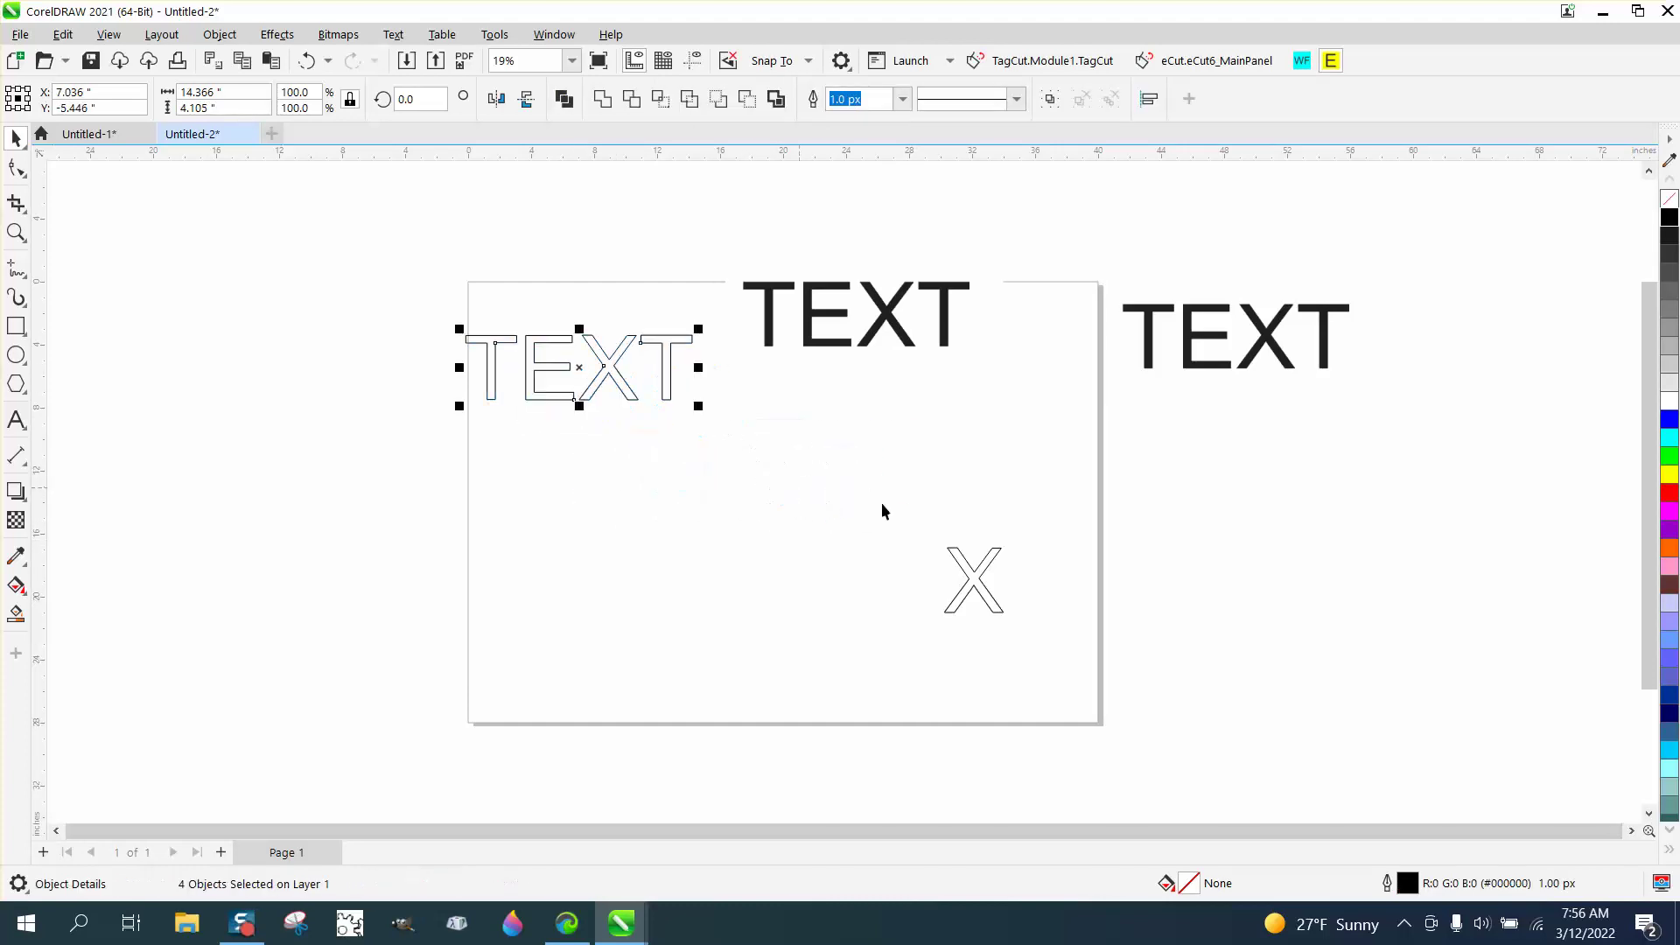
{"action": "left_click_drag", "start_coordinate": [896, 517], "coordinate": [1118, 649]}
{"action": "key", "text": "p"}
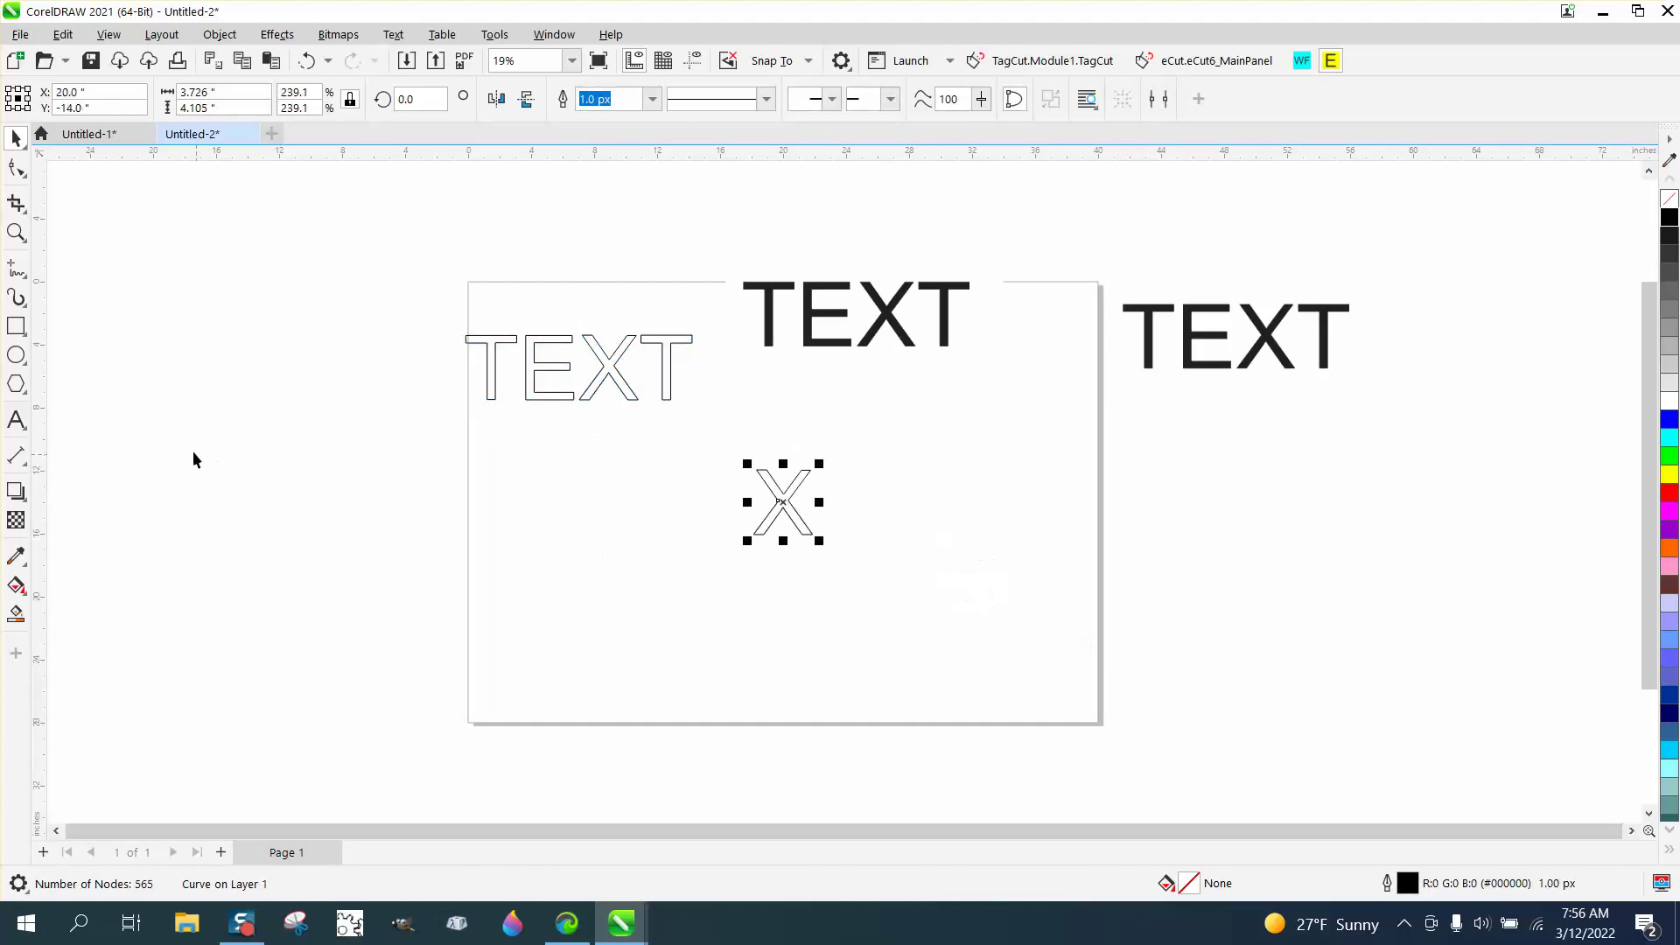
{"action": "left_click", "coordinate": [16, 232]}
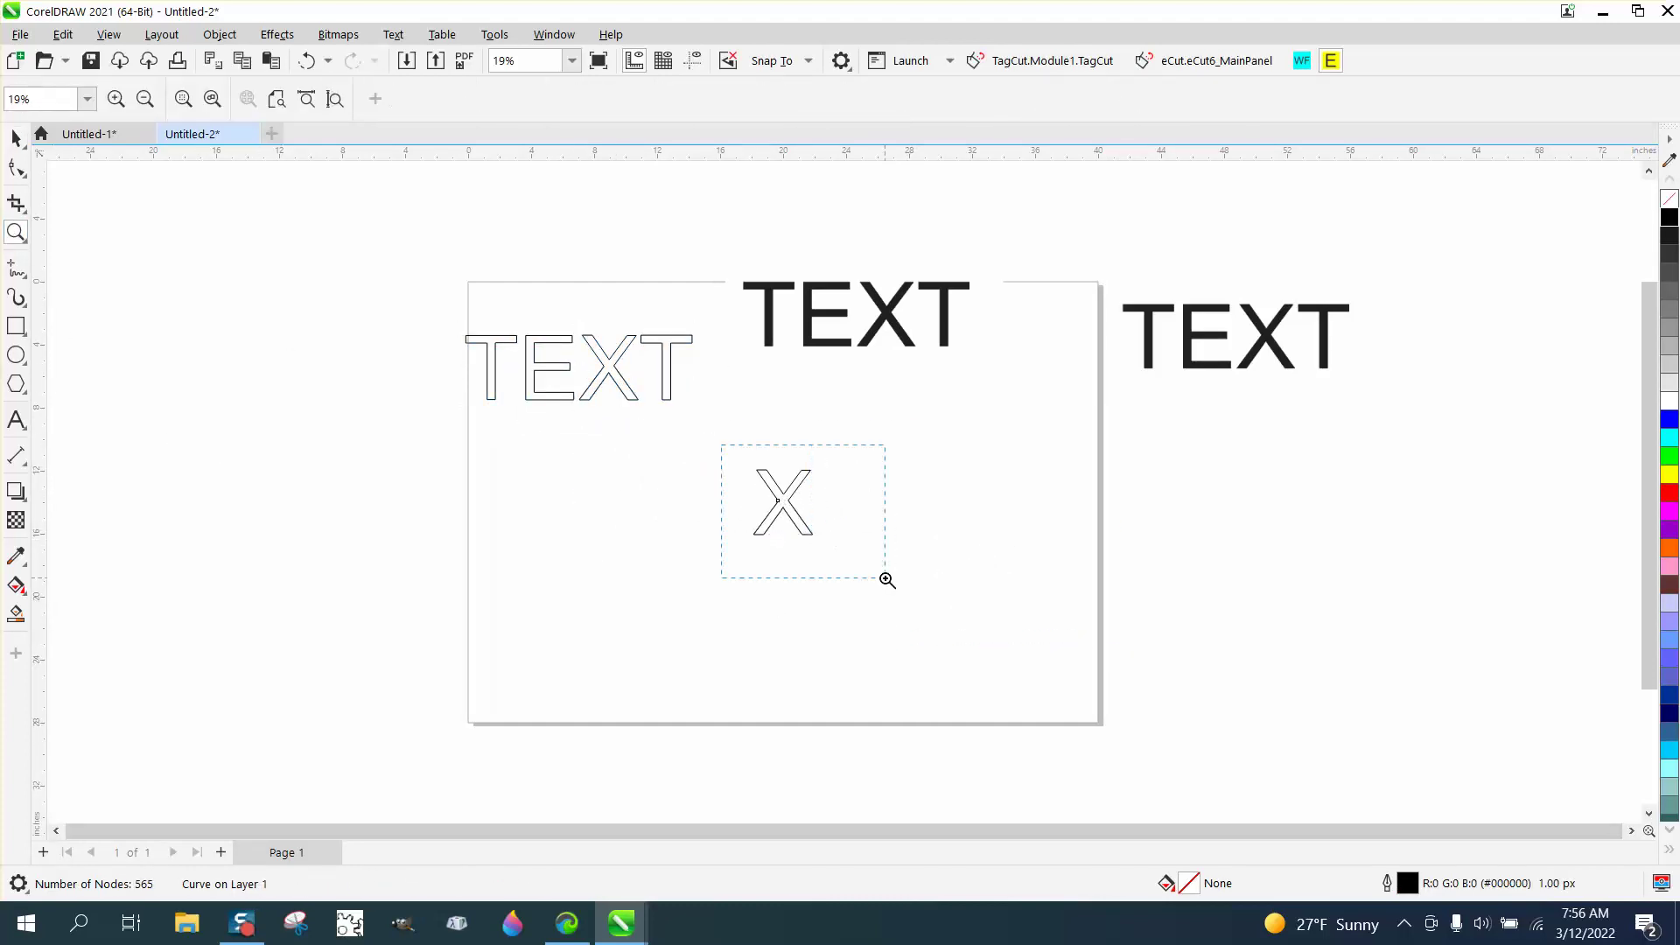
- Draw a red two-point horizontal line through the X's crossing and centre it on the X
{"action": "left_click_drag", "start_coordinate": [887, 580], "coordinate": [887, 580]}
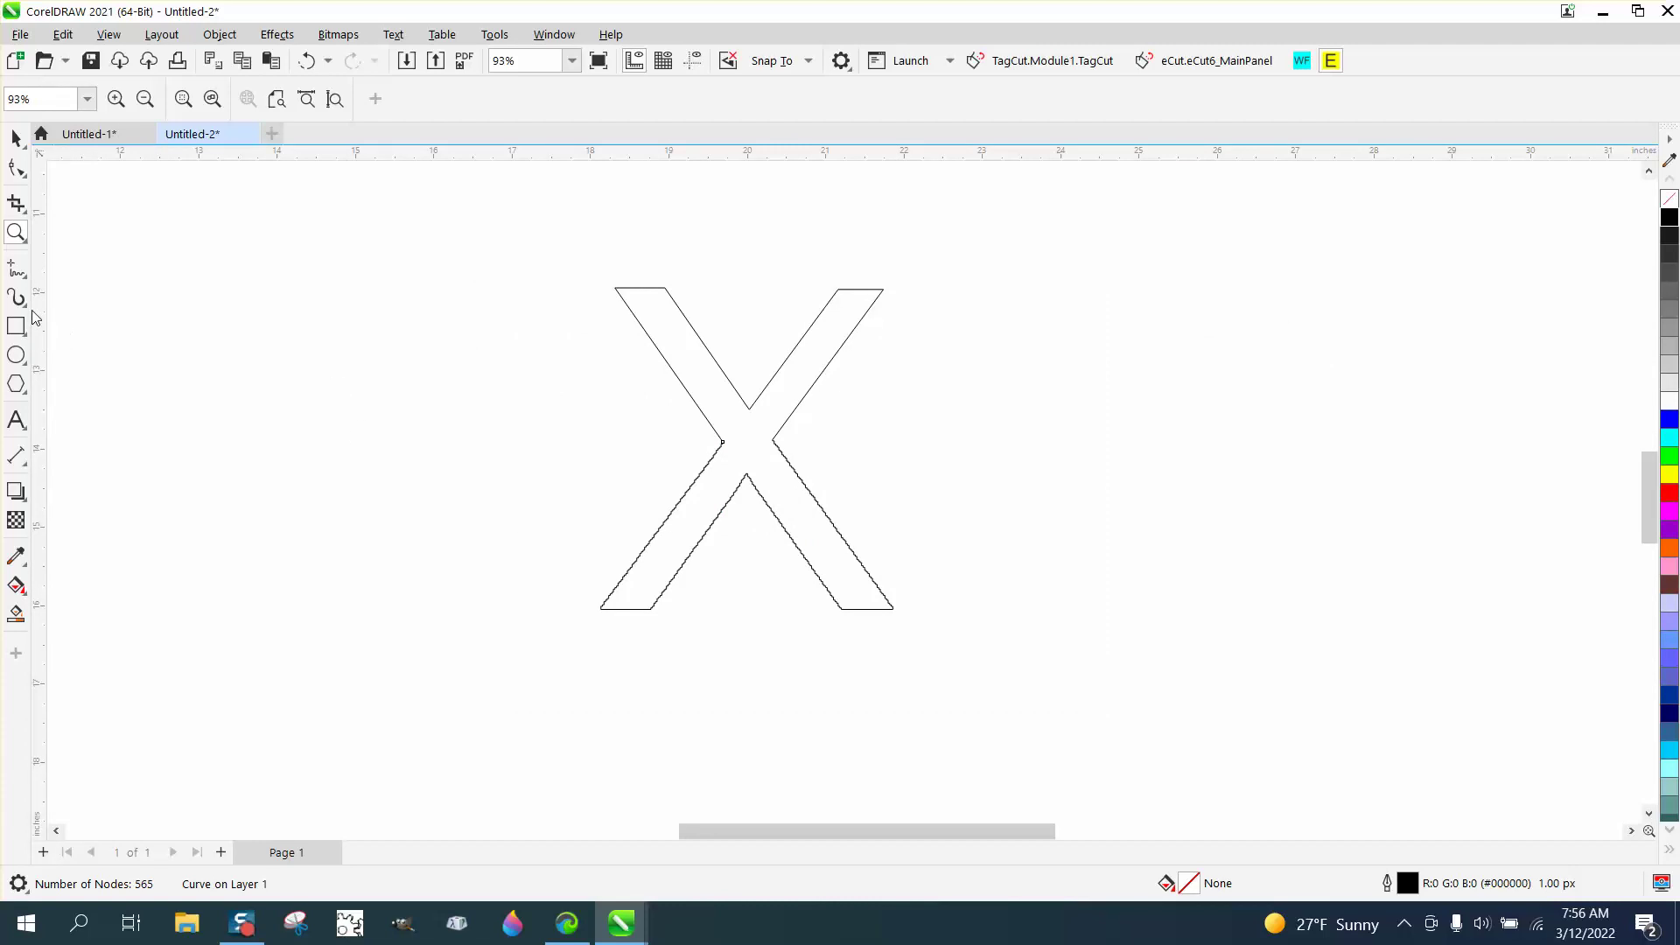
{"action": "left_click", "coordinate": [19, 271]}
{"action": "left_click", "coordinate": [25, 279]}
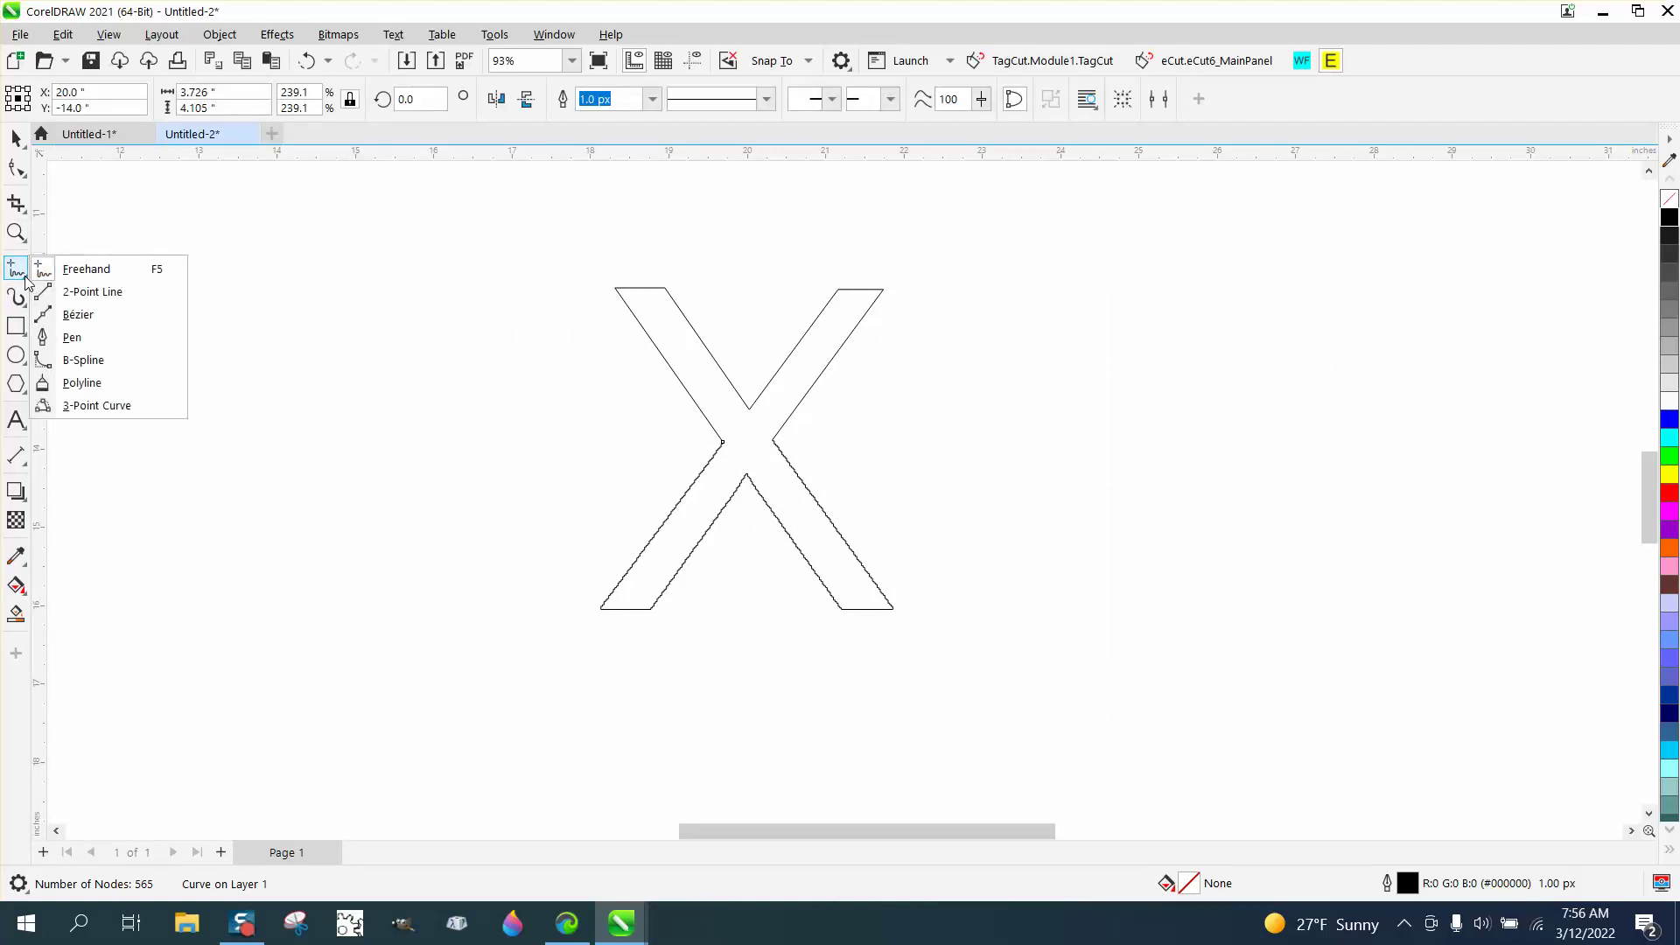
{"action": "left_click", "coordinate": [94, 289]}
{"action": "left_click_drag", "start_coordinate": [299, 449], "coordinate": [654, 448]}
{"action": "key", "text": "p"}
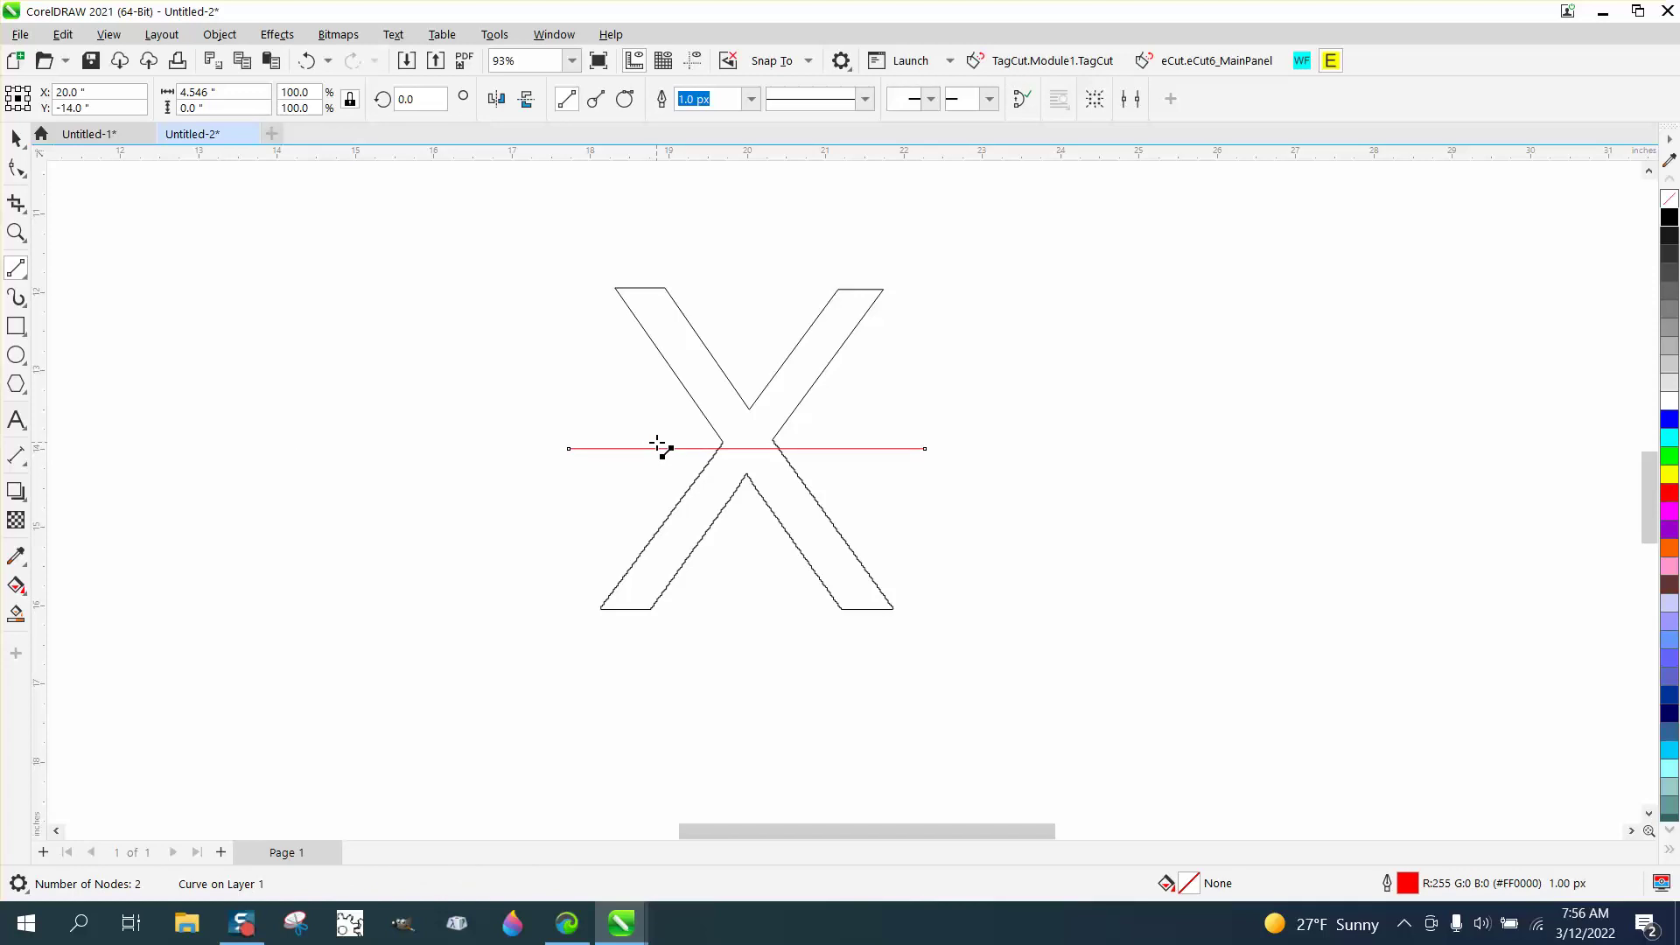
{"action": "left_click", "coordinate": [16, 232]}
{"action": "left_click_drag", "start_coordinate": [538, 387], "coordinate": [1036, 556]}
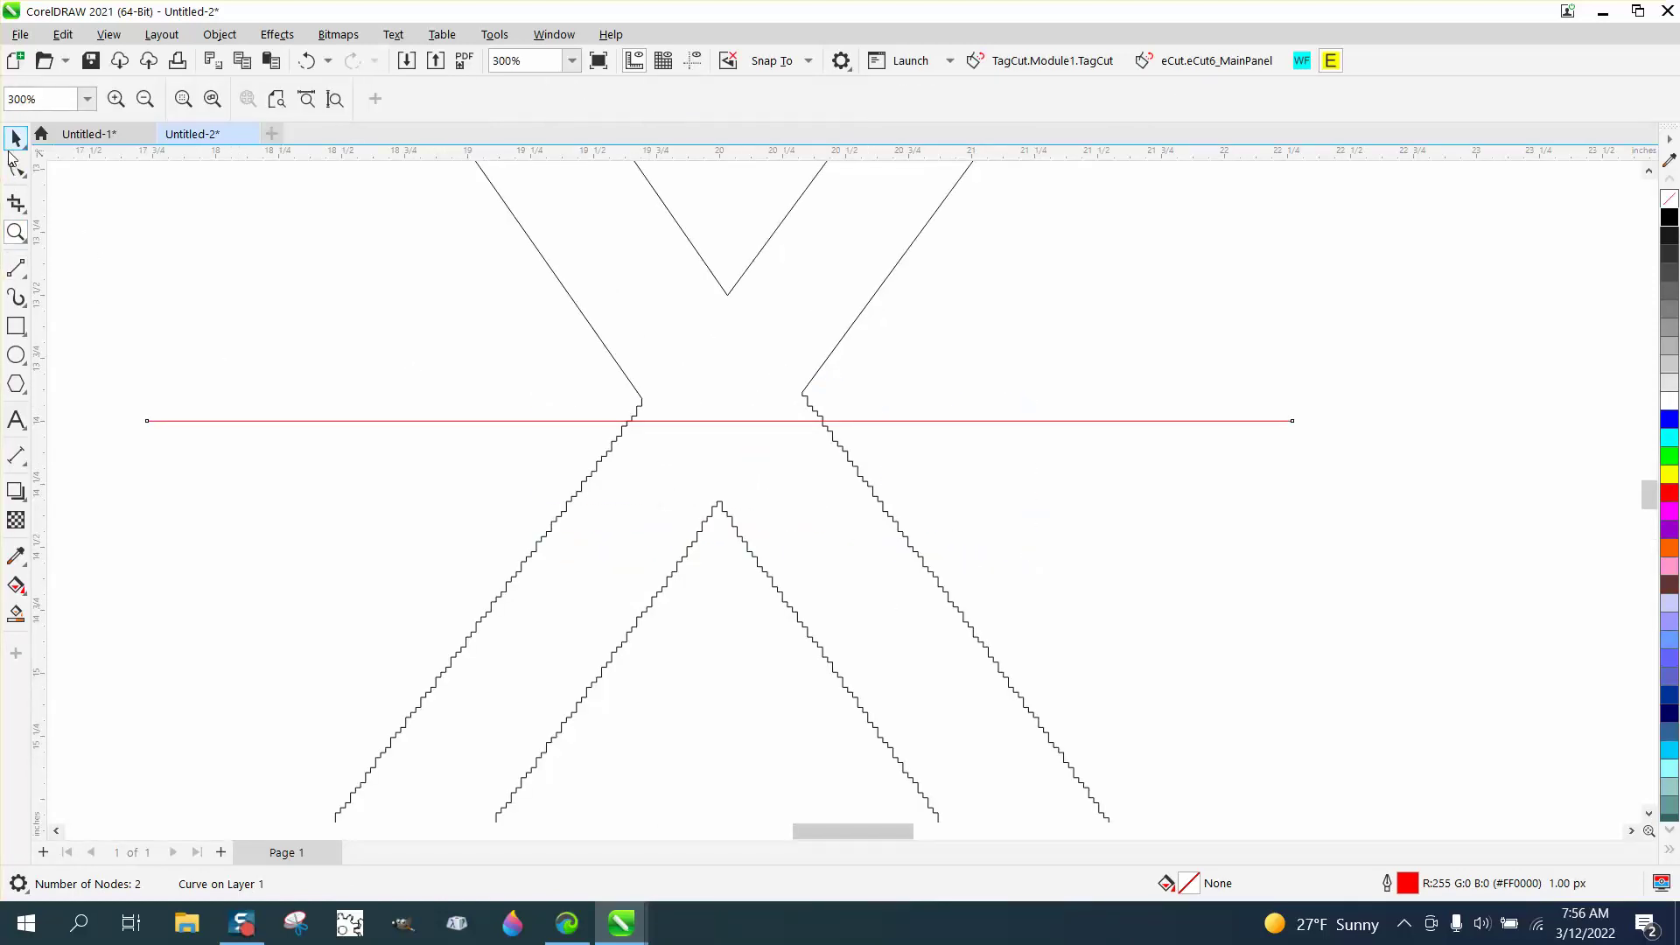
- Zoom in and delete two stair-step nodes from the X outline above the red line
{"action": "left_click", "coordinate": [16, 137]}
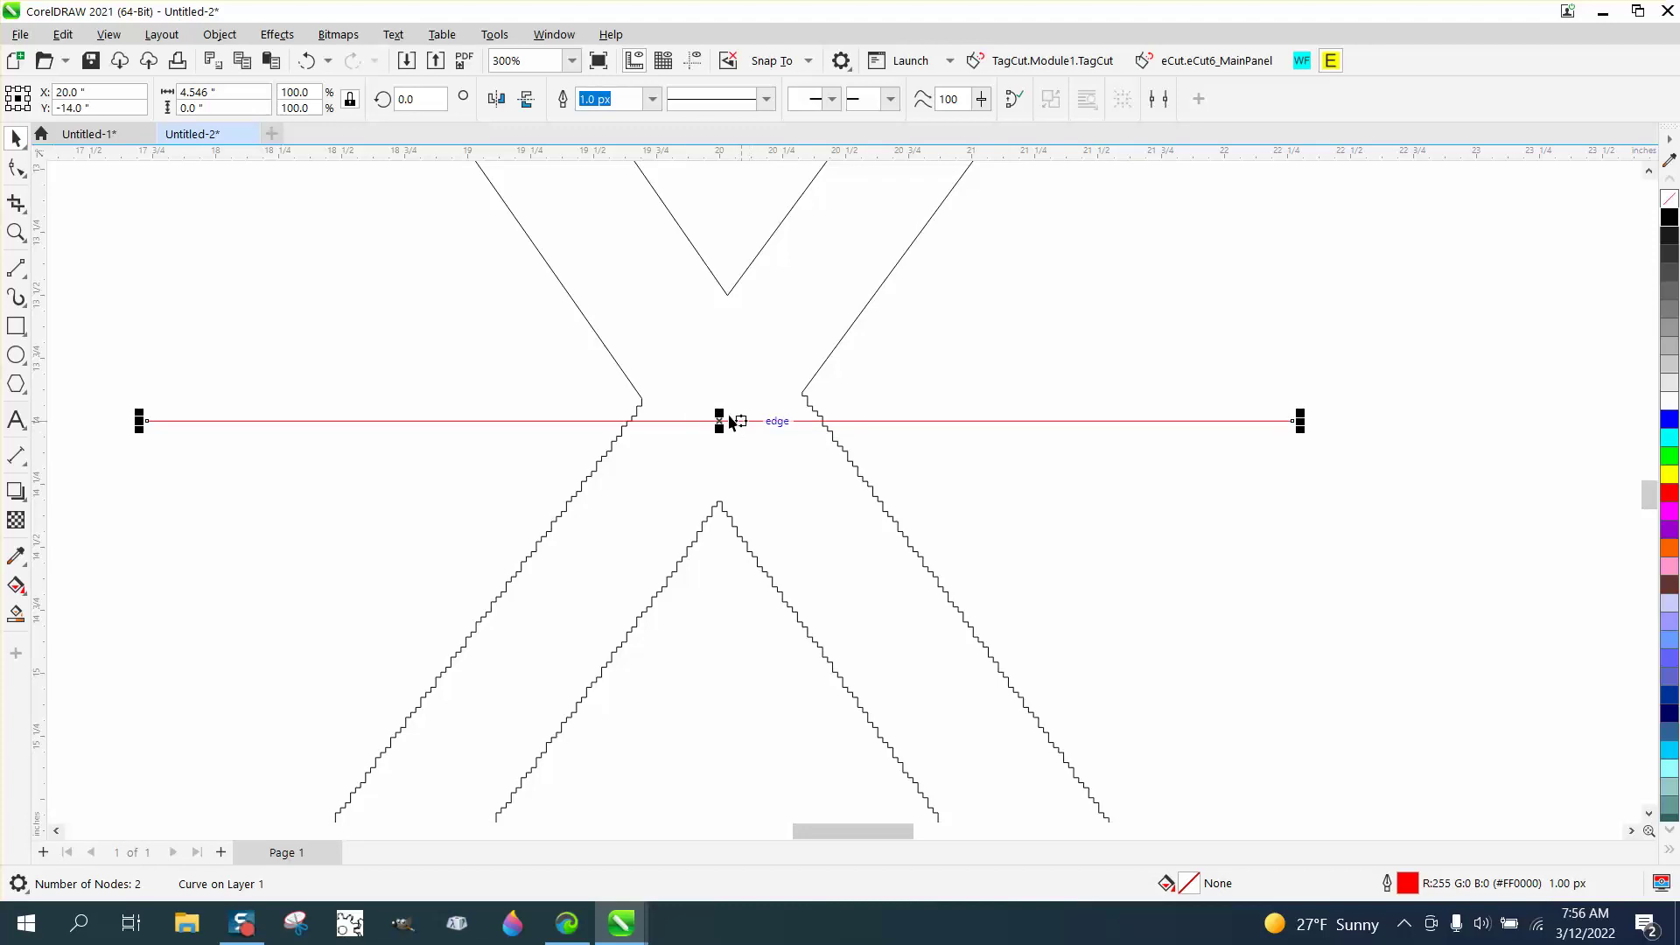
{"action": "left_click", "coordinate": [16, 232]}
{"action": "left_click_drag", "start_coordinate": [565, 317], "coordinate": [1196, 578]}
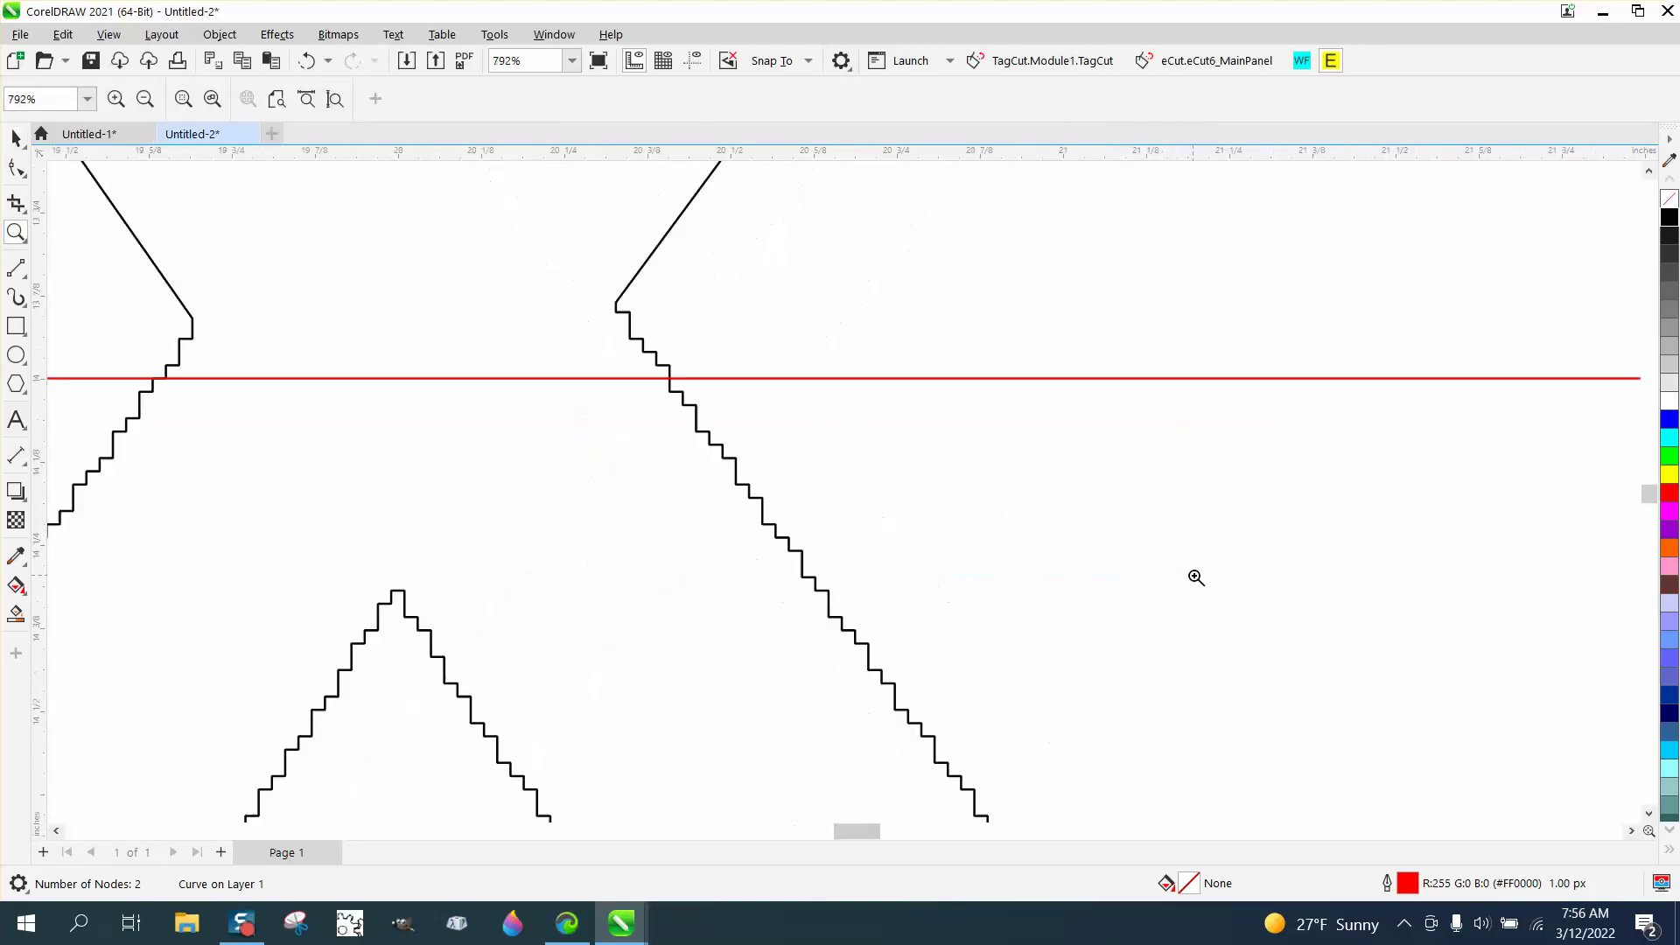
{"action": "key", "text": "F10"}
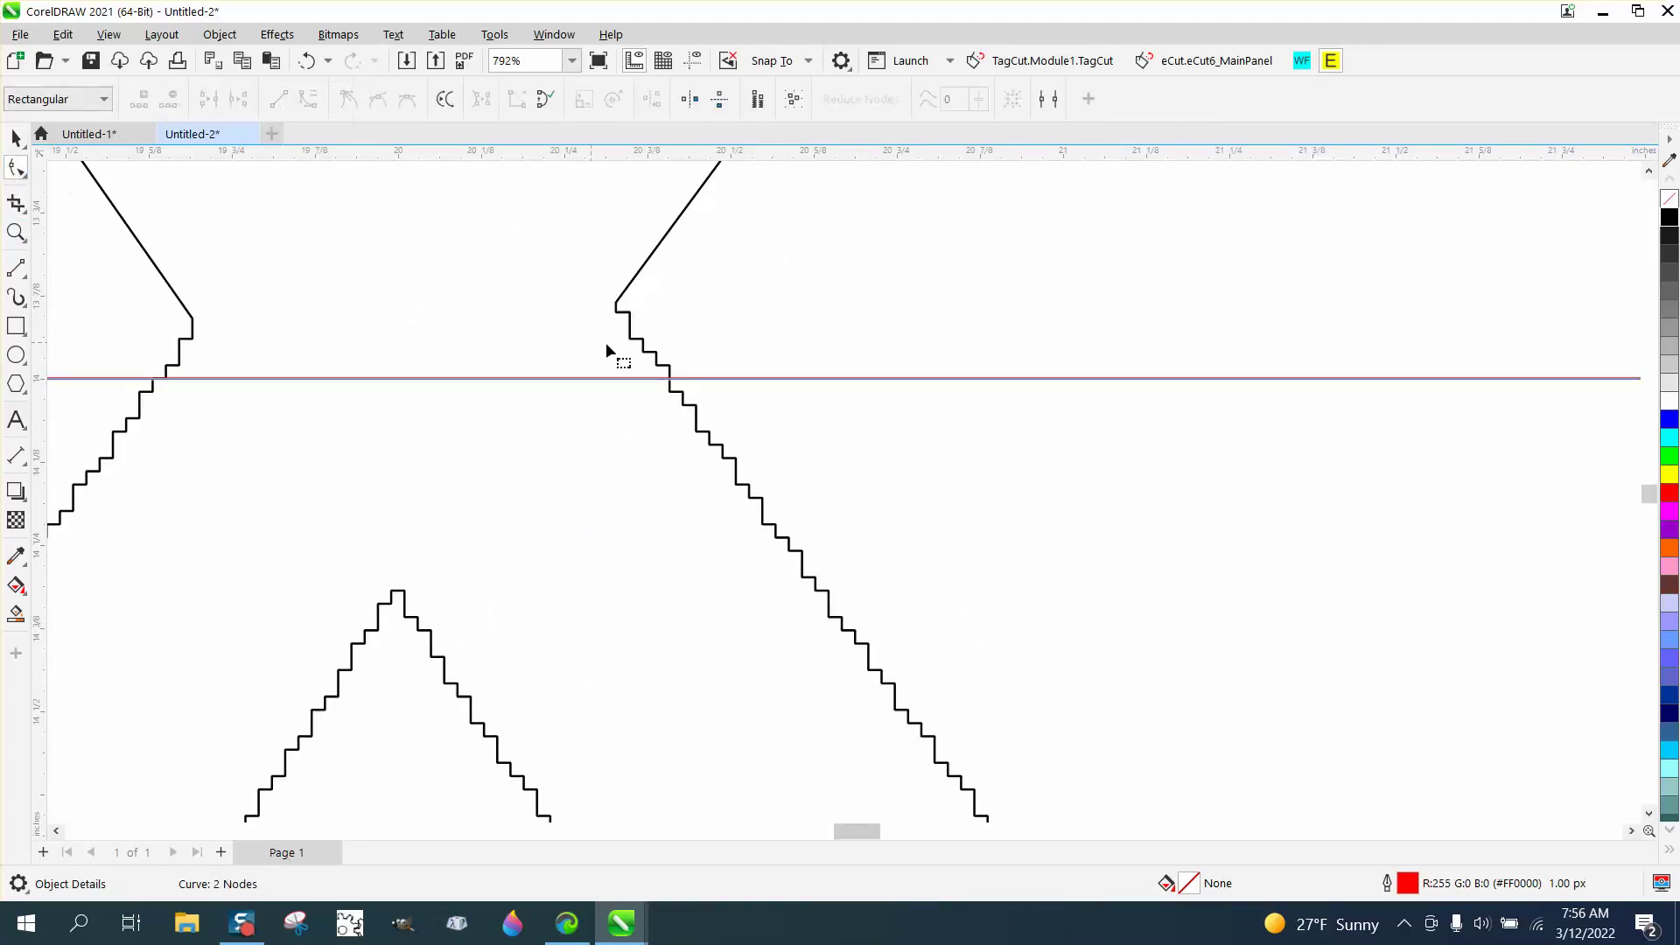
{"action": "left_click", "coordinate": [630, 317]}
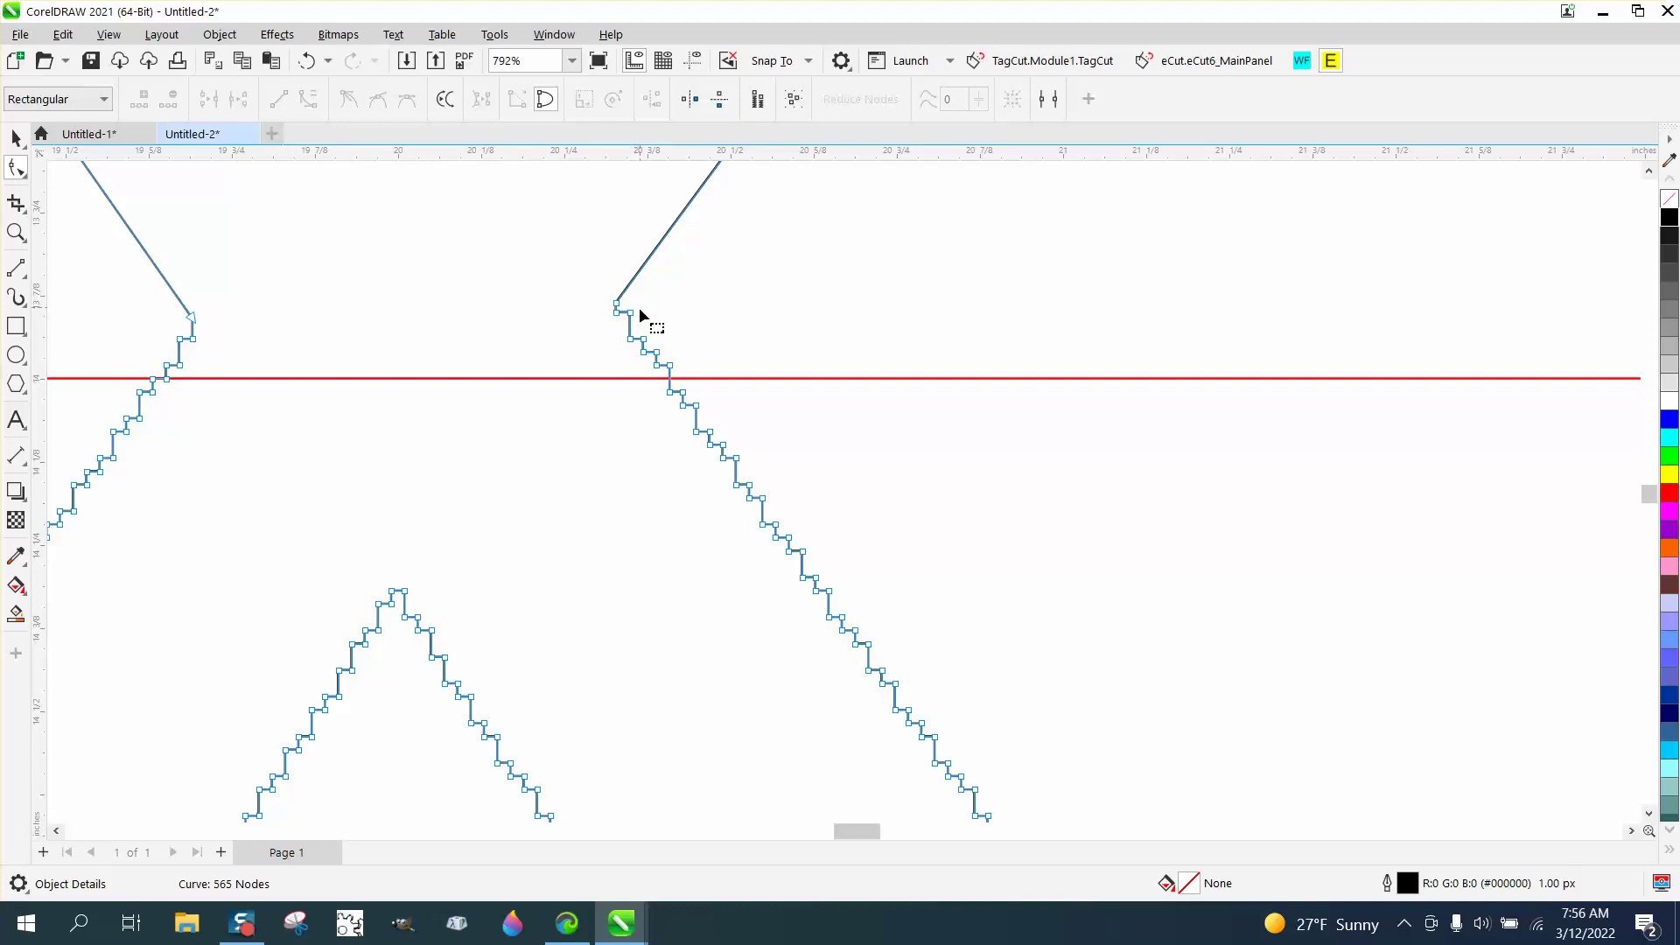
{"action": "key", "text": "Delete"}
- Convert the bend segment to a straight line and delete the left arm's bend node
{"action": "left_click_drag", "start_coordinate": [604, 294], "coordinate": [633, 343]}
{"action": "right_click", "coordinate": [637, 344]}
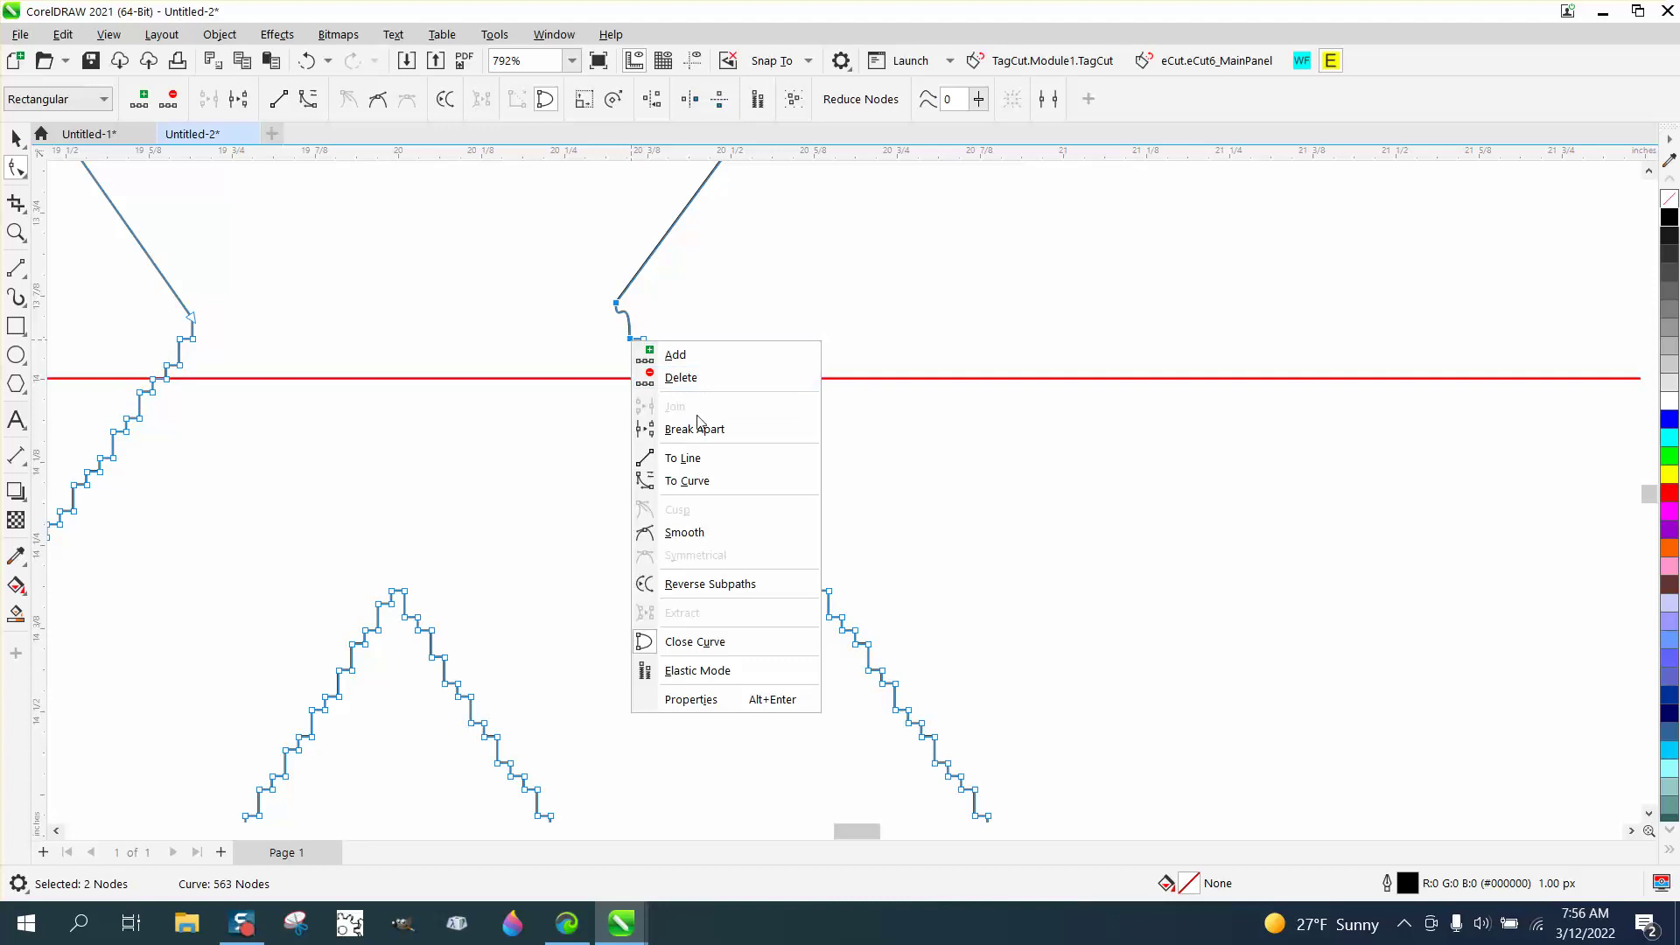
{"action": "left_click", "coordinate": [701, 456]}
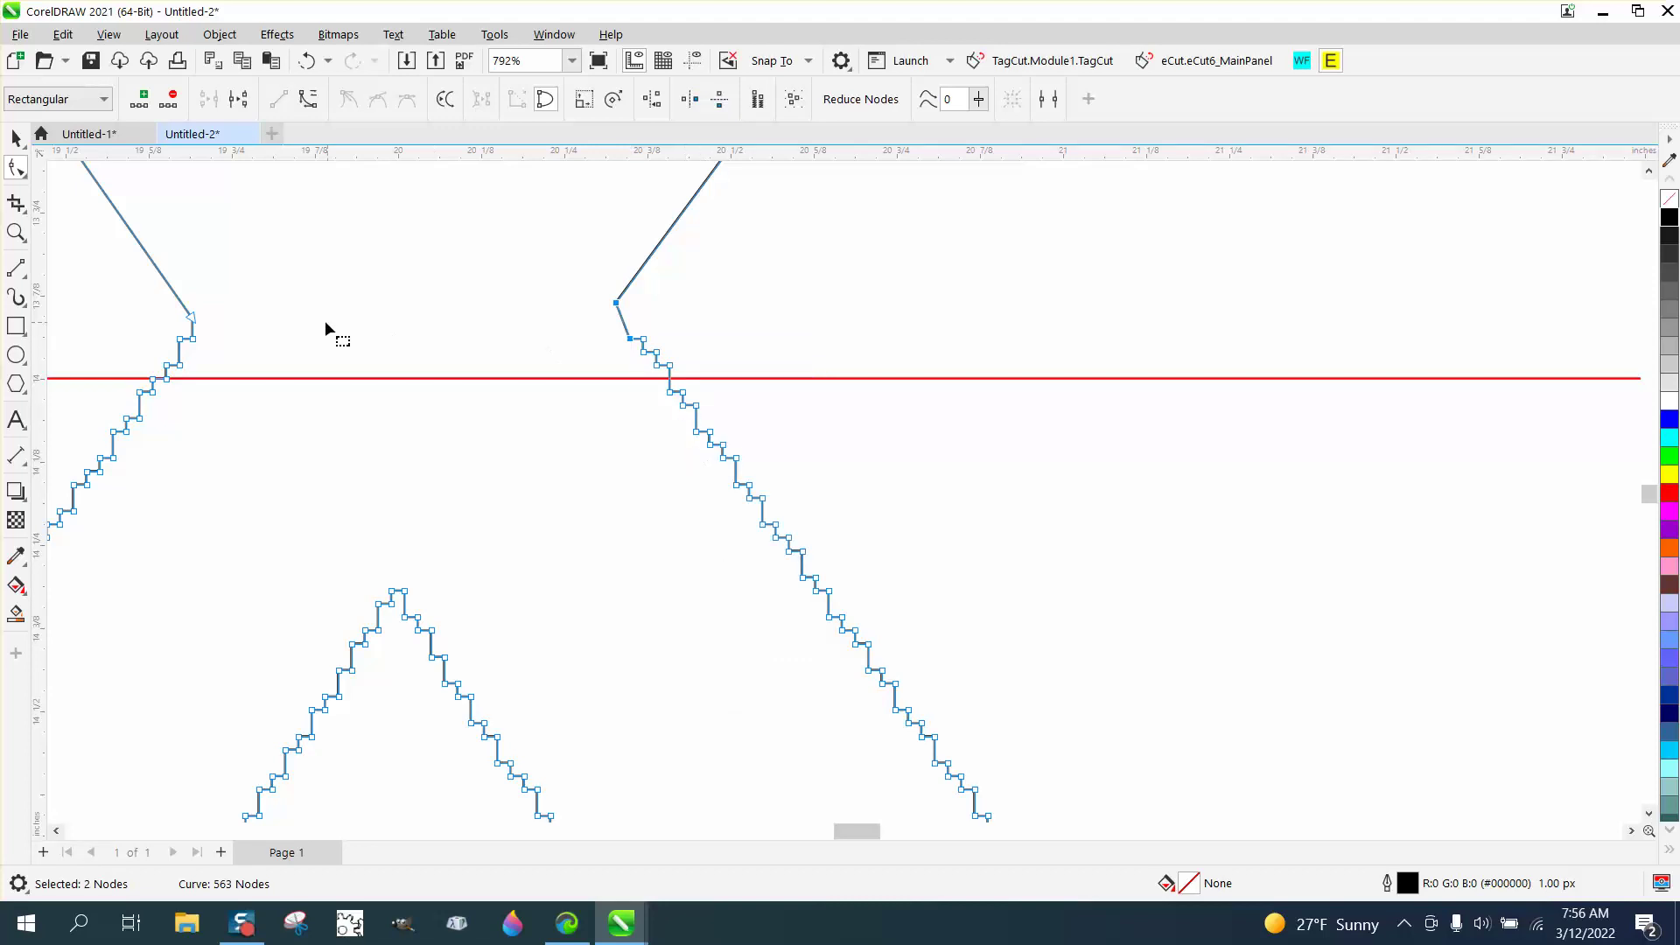
{"action": "left_click", "coordinate": [192, 339]}
{"action": "key", "text": "Delete"}
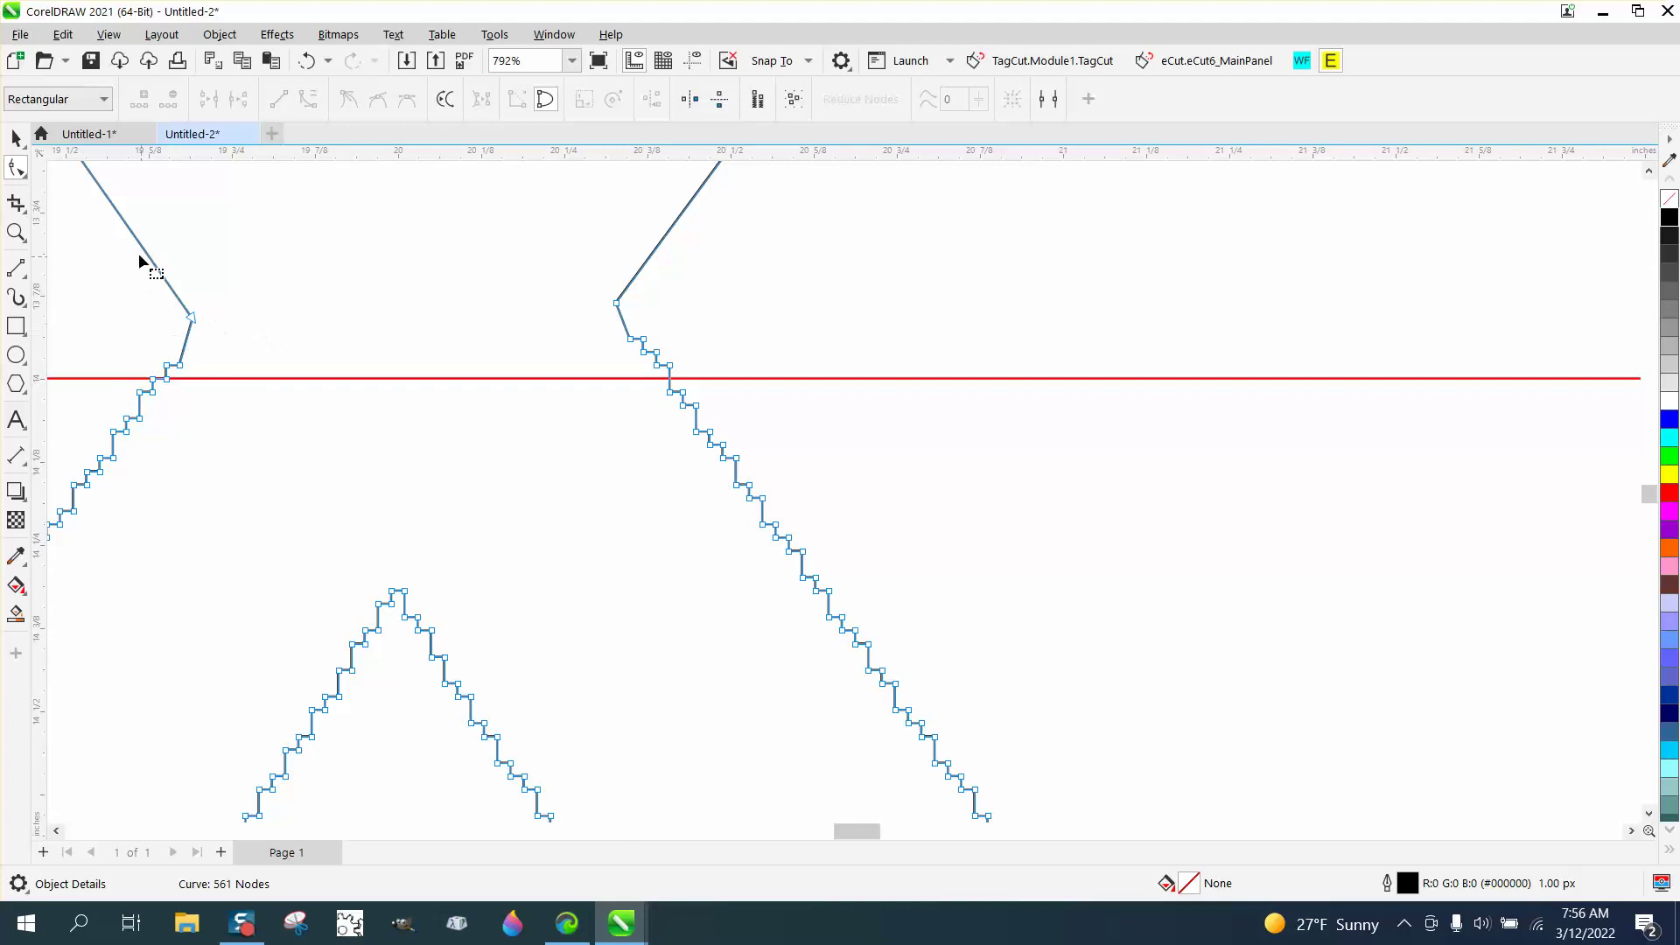
- Raise the red line so it snaps onto the X's right inner corner
{"action": "left_click", "coordinate": [15, 138]}
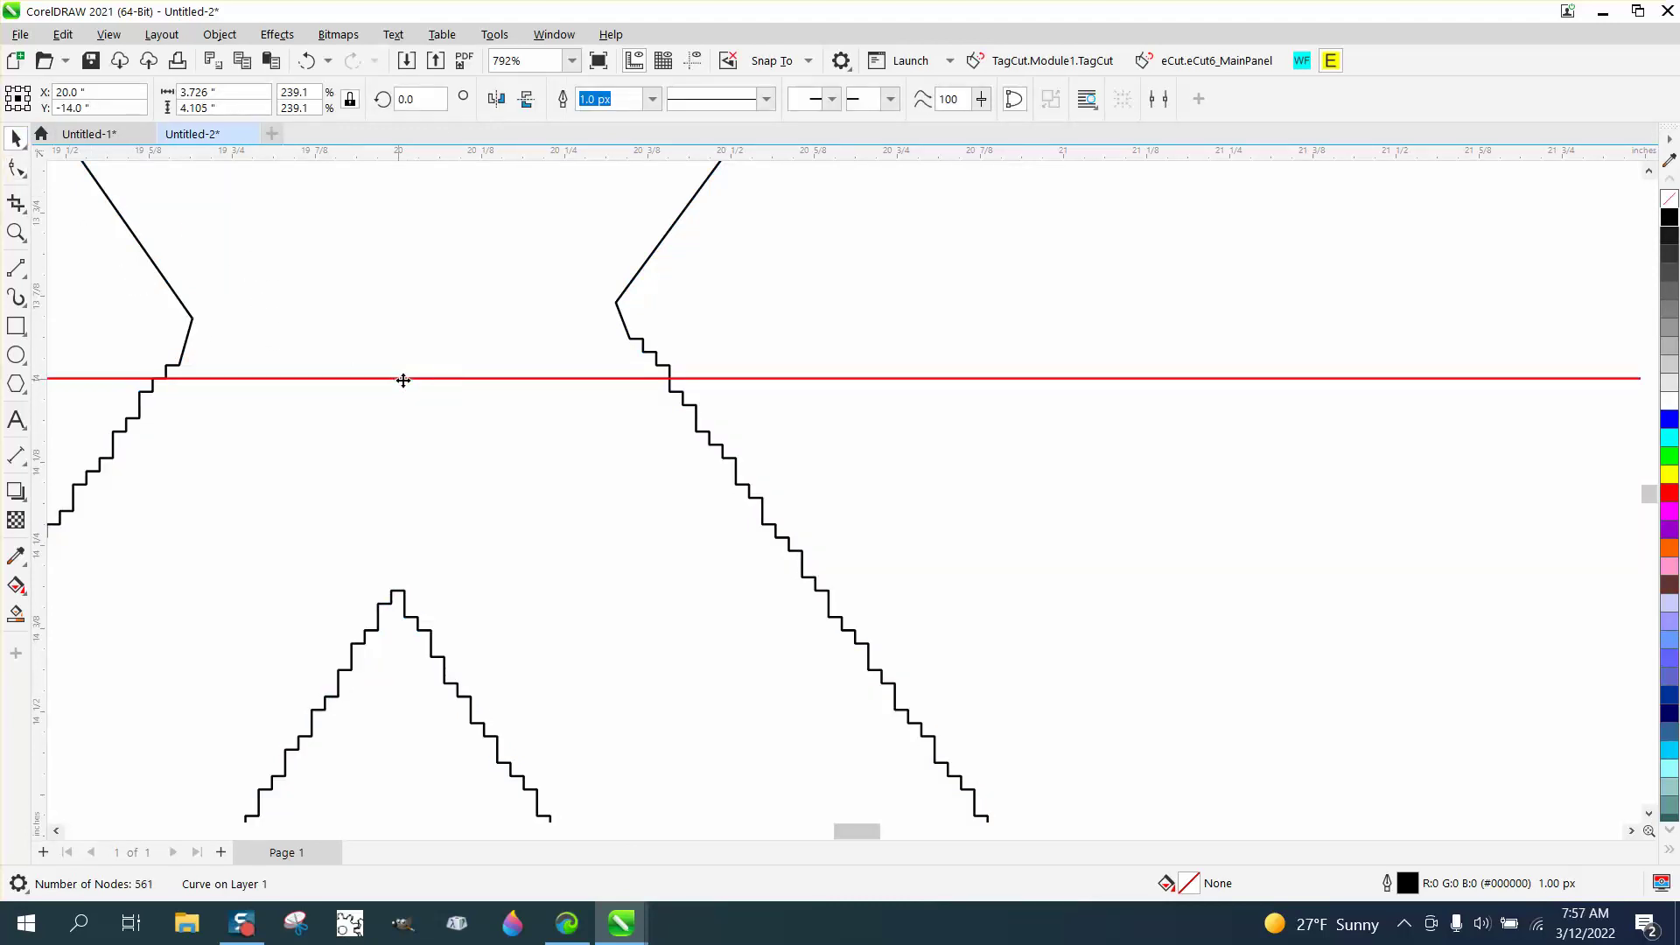
{"action": "left_click_drag", "start_coordinate": [404, 380], "coordinate": [413, 340]}
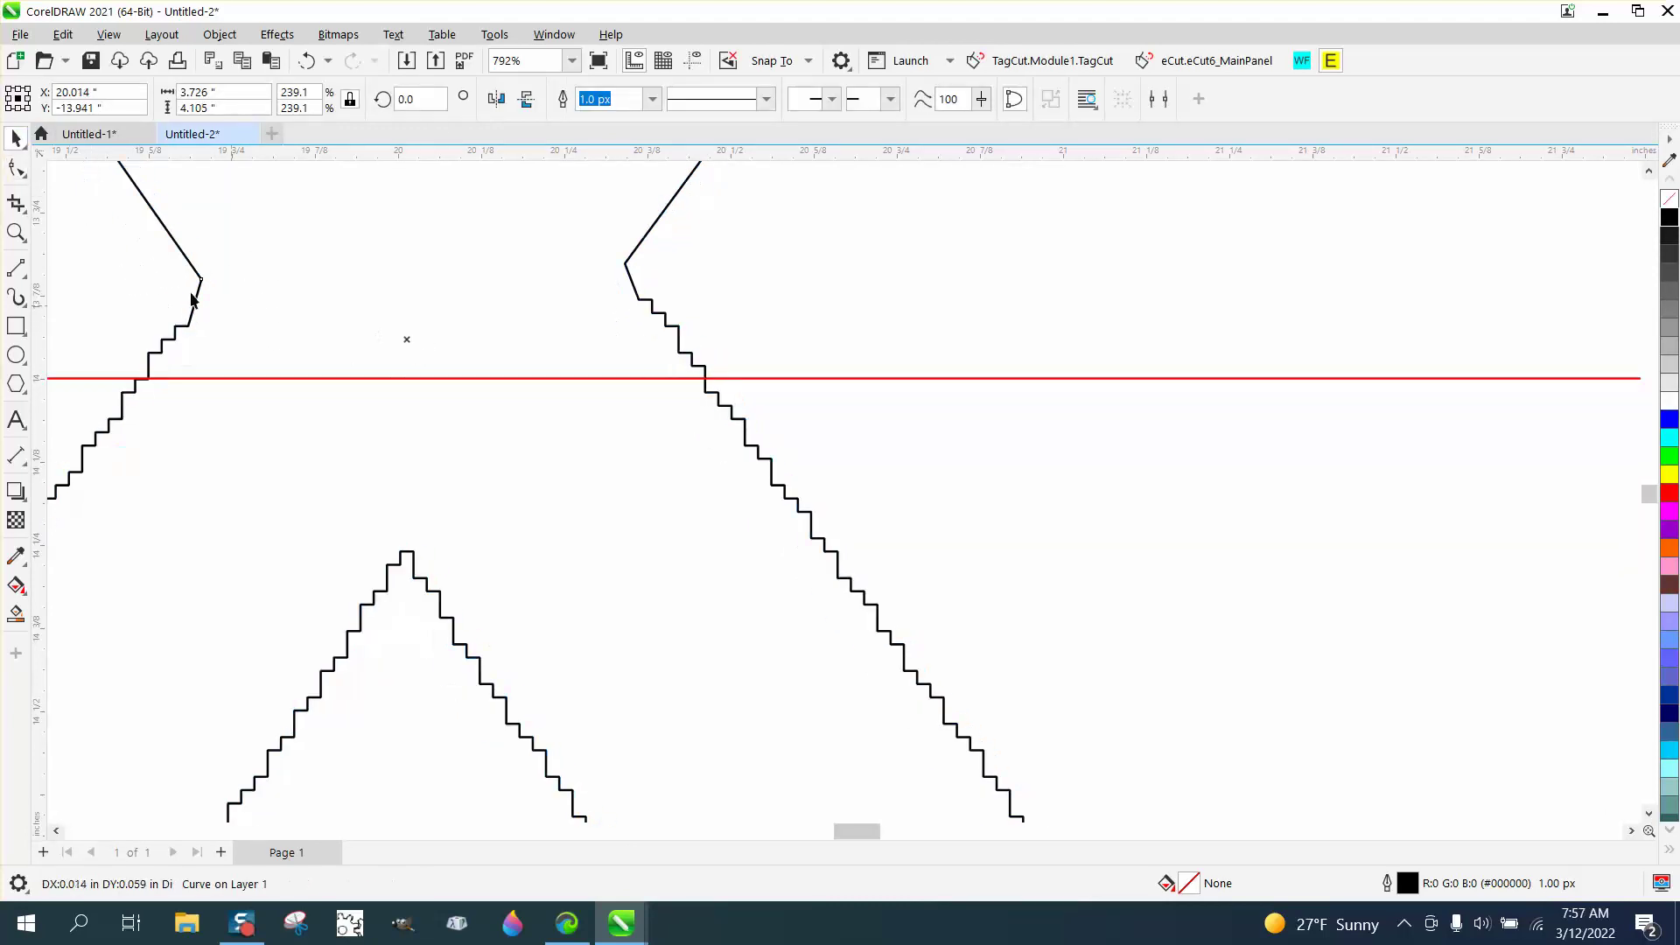
{"action": "left_click", "coordinate": [307, 61]}
{"action": "left_click", "coordinate": [854, 418]}
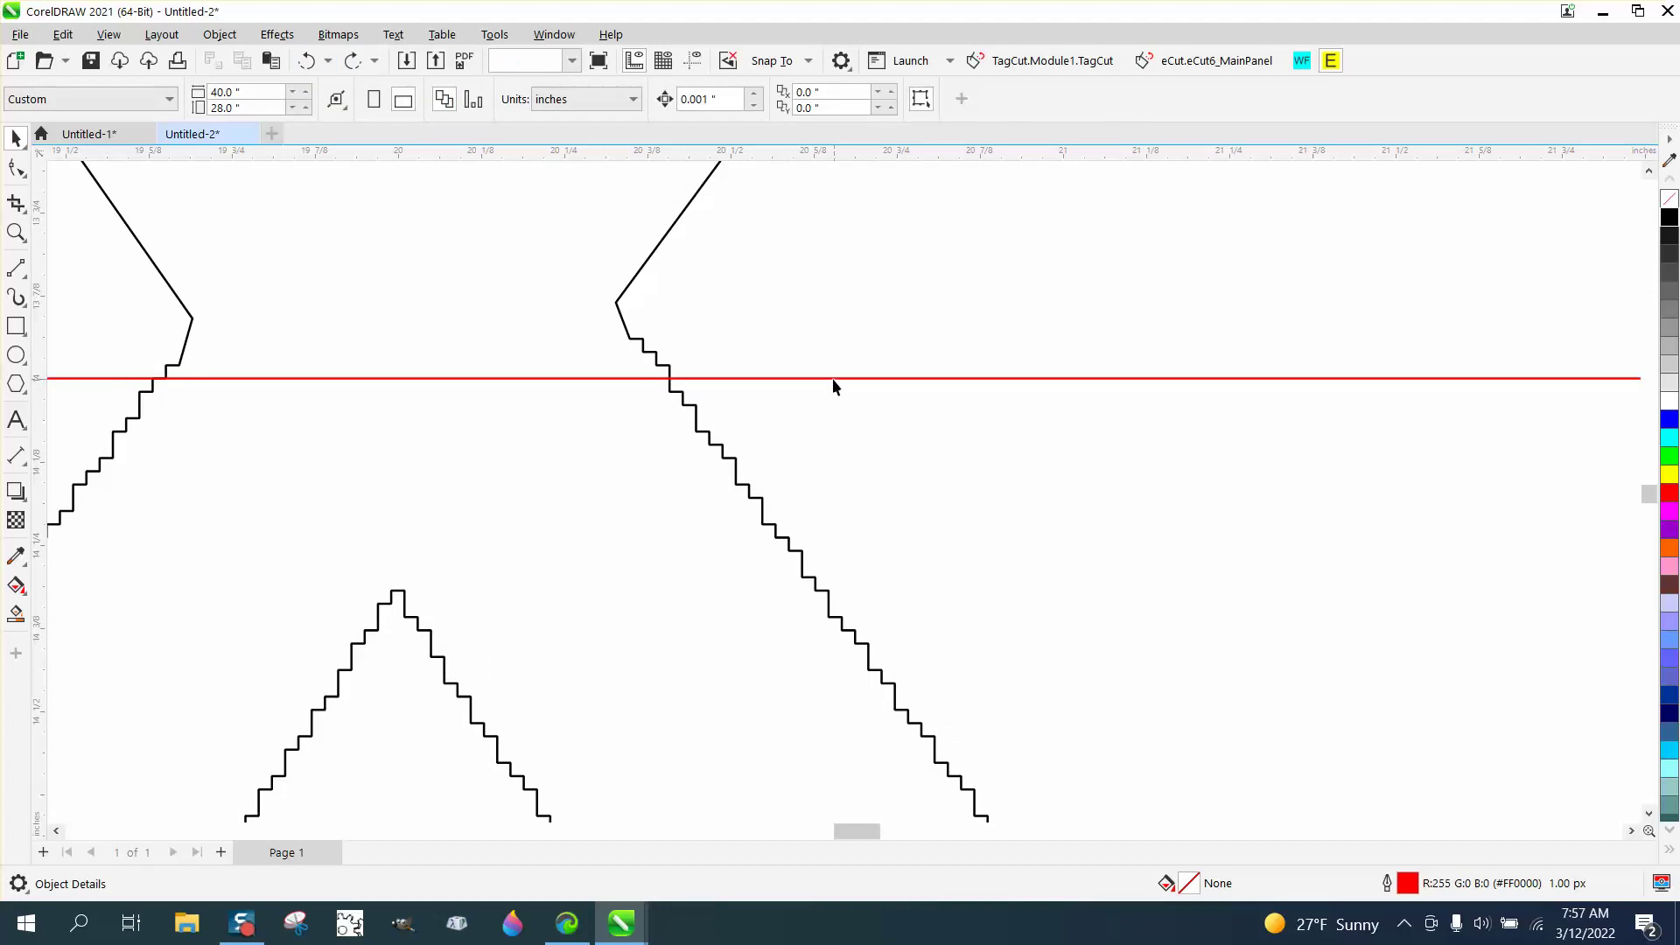
{"action": "left_click_drag", "start_coordinate": [833, 387], "coordinate": [617, 304]}
- Drag the X's left inner corner node up onto the red line
{"action": "key", "text": "z"}
{"action": "left_click_drag", "start_coordinate": [99, 255], "coordinate": [336, 403]}
{"action": "left_click", "coordinate": [17, 168]}
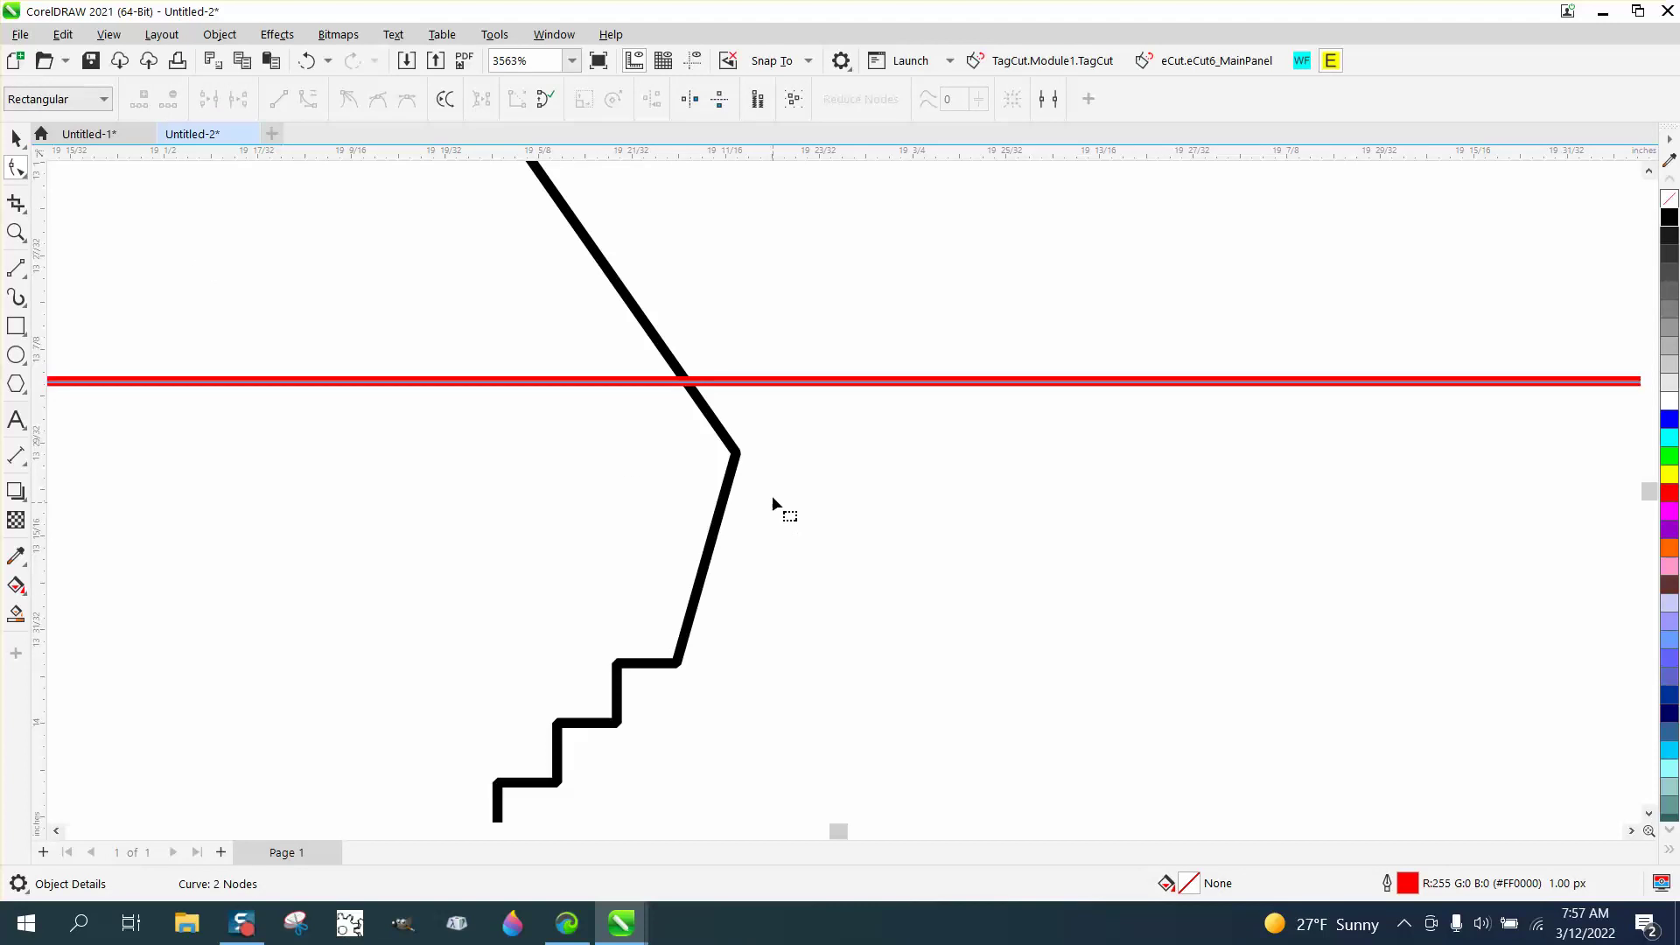
{"action": "left_click", "coordinate": [740, 459]}
{"action": "left_click_drag", "start_coordinate": [741, 460], "coordinate": [737, 391]}
{"action": "scroll", "coordinate": [337, 509], "scroll_direction": "down", "scroll_amount": 4}
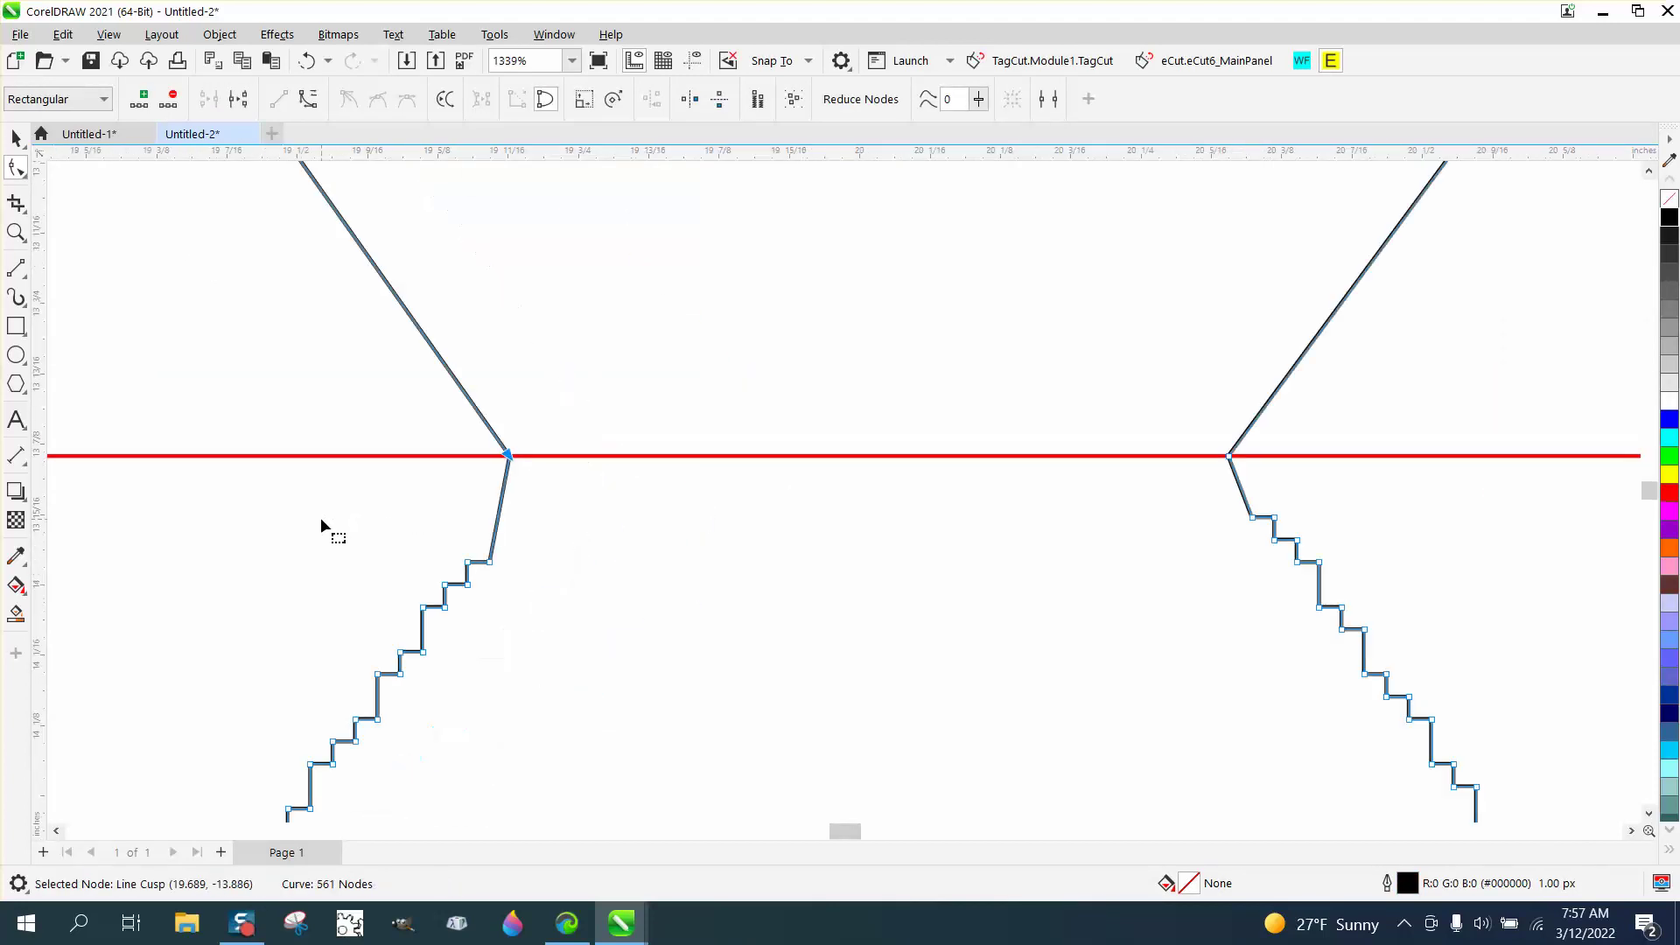
{"action": "scroll", "coordinate": [322, 522], "scroll_direction": "down", "scroll_amount": 10}
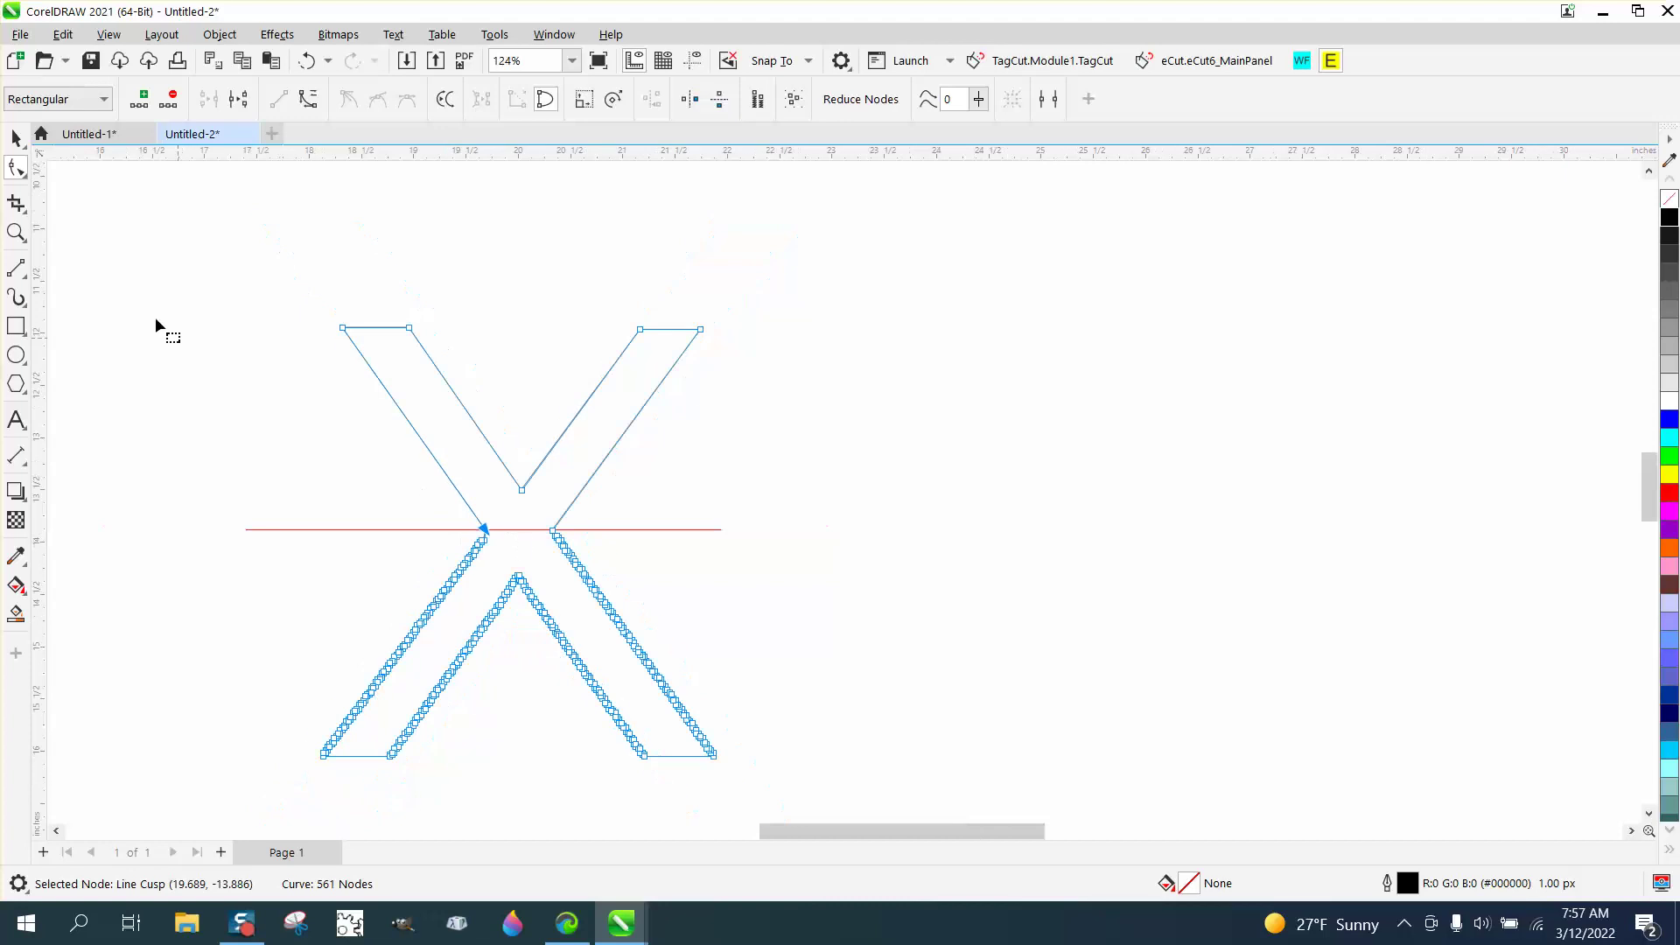
- Erase the lower half of the X outline, leaving the V shape
{"action": "left_click", "coordinate": [27, 210]}
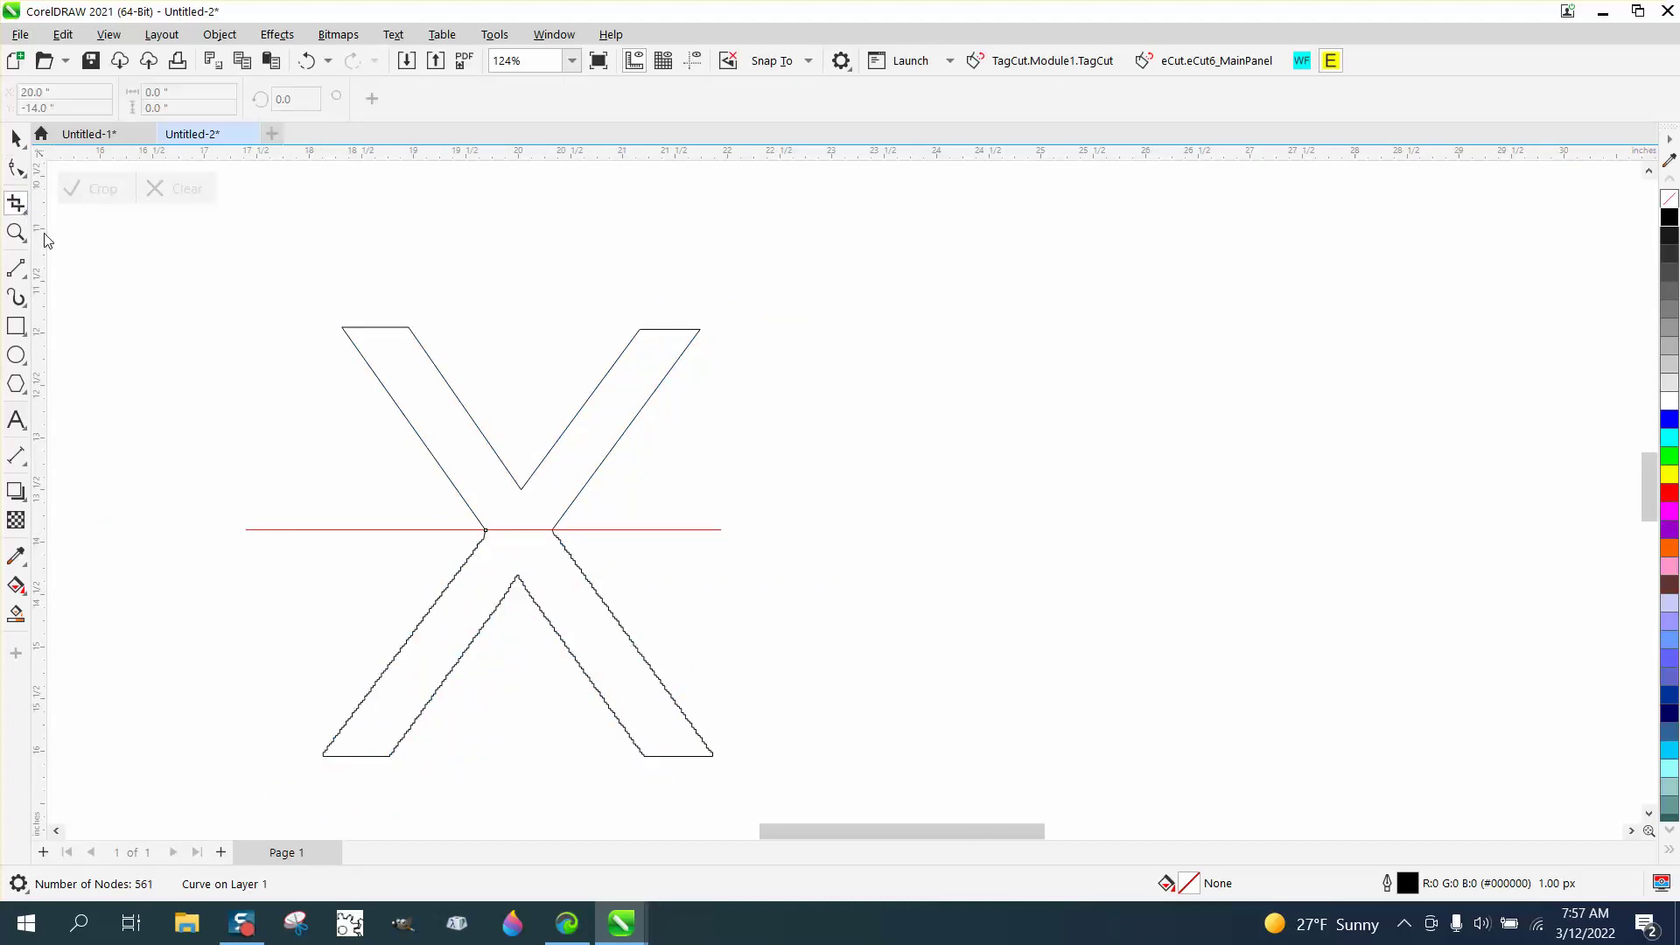
{"action": "left_click", "coordinate": [28, 219]}
{"action": "left_click", "coordinate": [93, 272]}
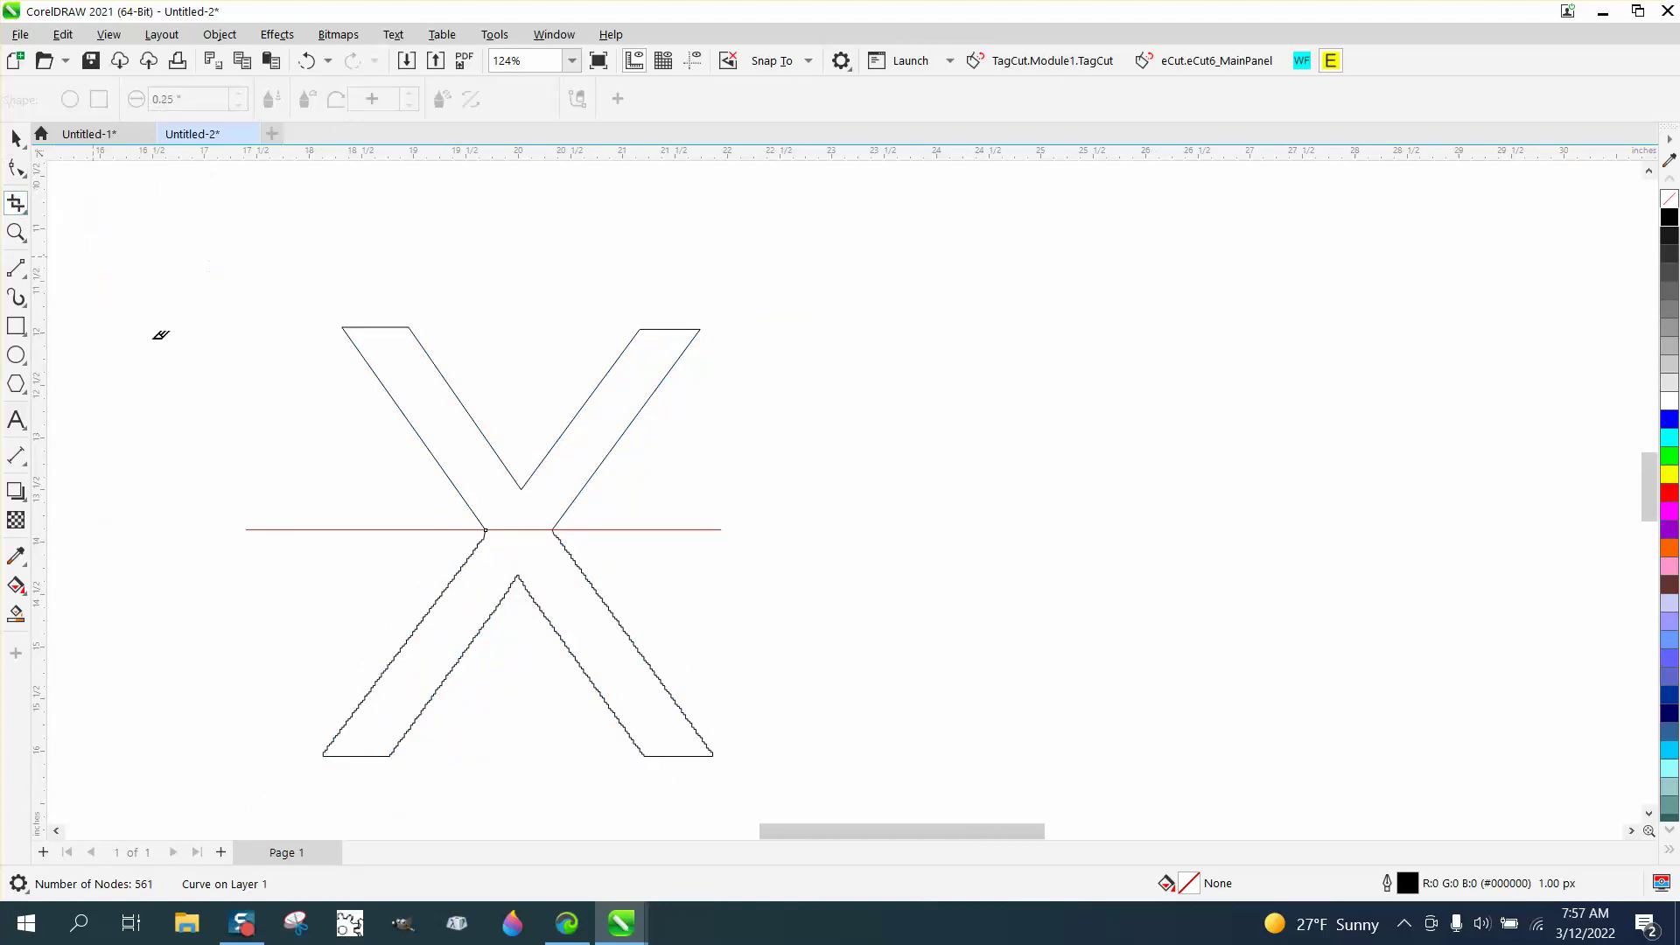
{"action": "left_click_drag", "start_coordinate": [254, 580], "coordinate": [842, 781]}
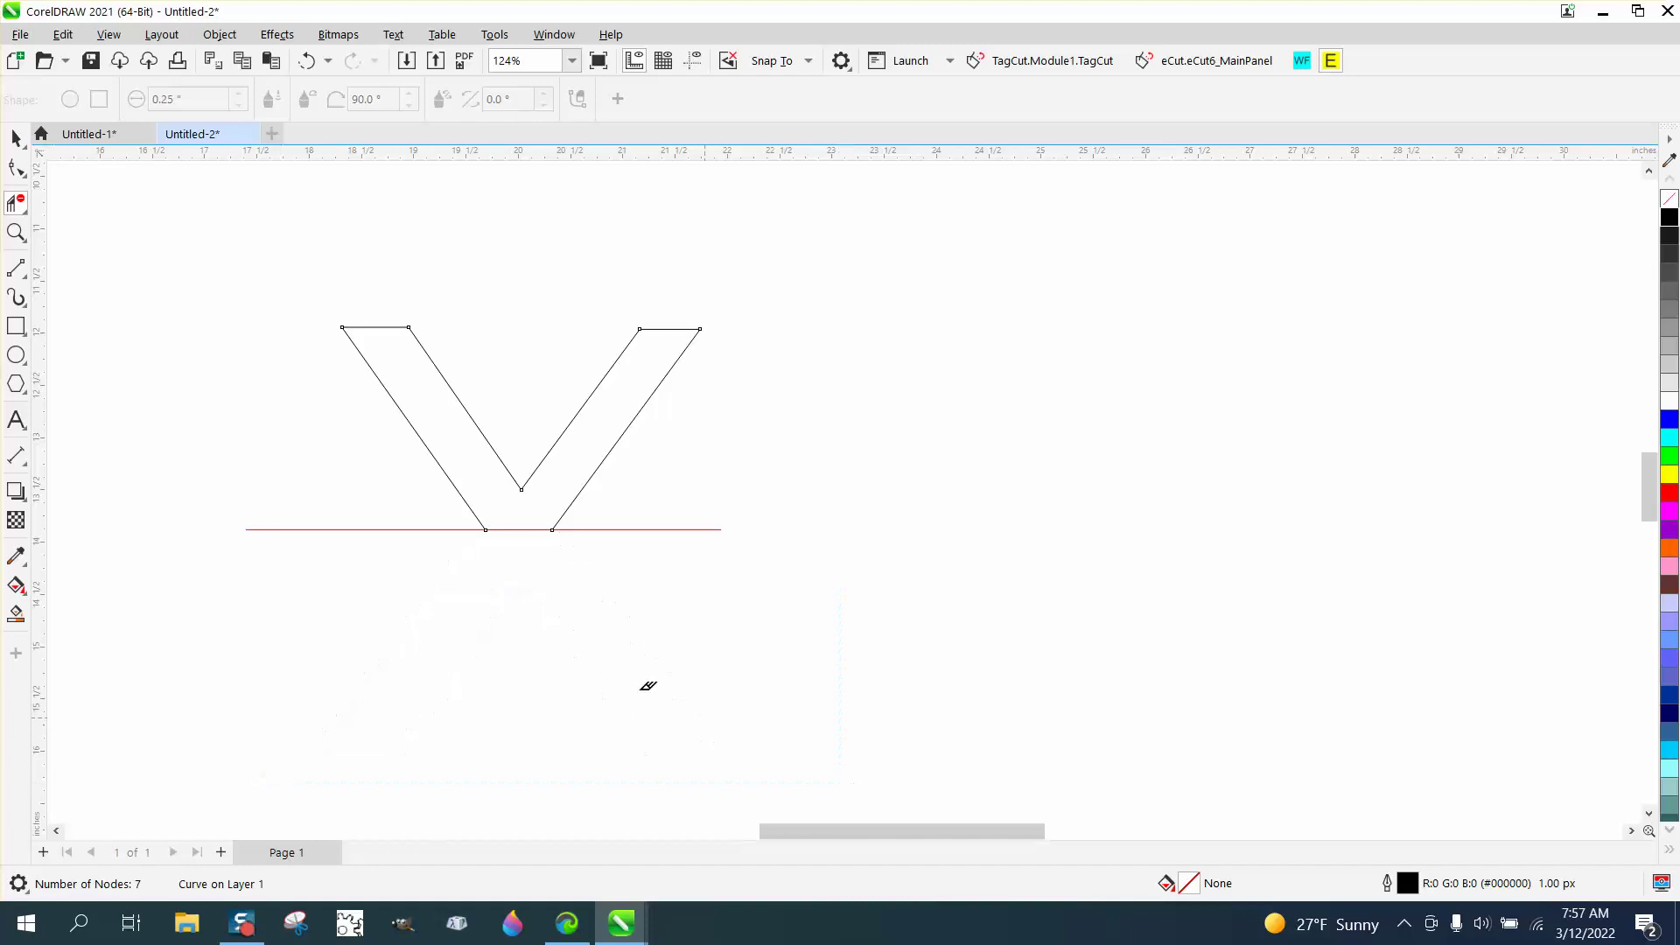
- Mirror the V downward to form the full X, then delete the red line
{"action": "left_click", "coordinate": [16, 137]}
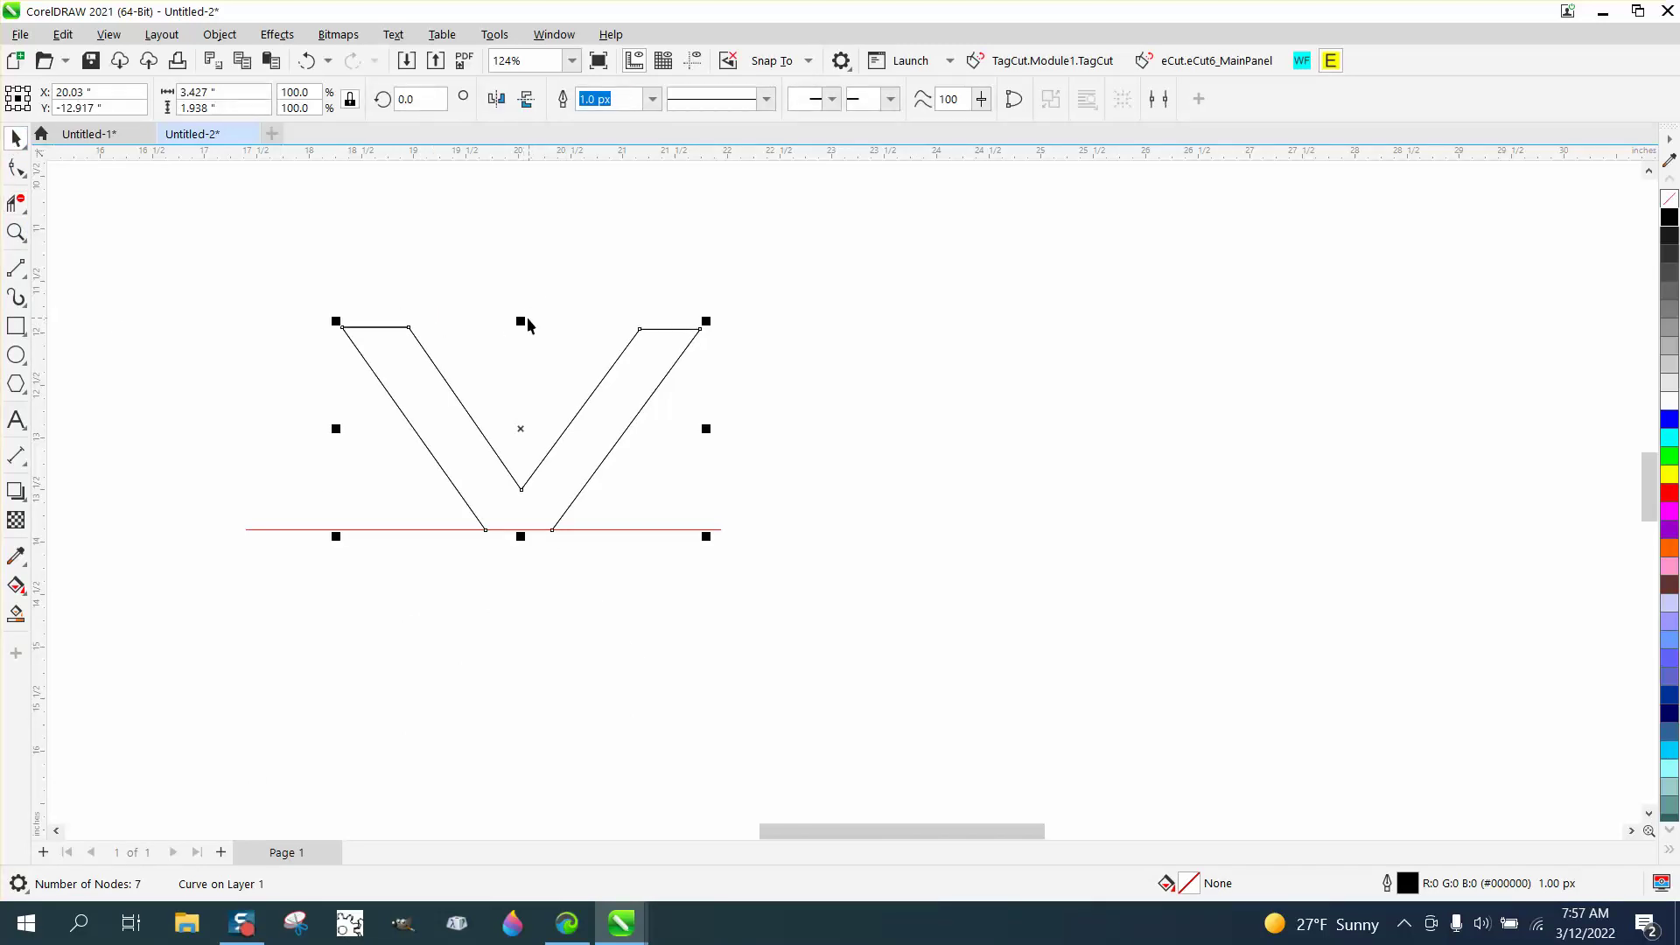
{"action": "left_click_drag", "start_coordinate": [522, 321], "coordinate": [527, 570]}
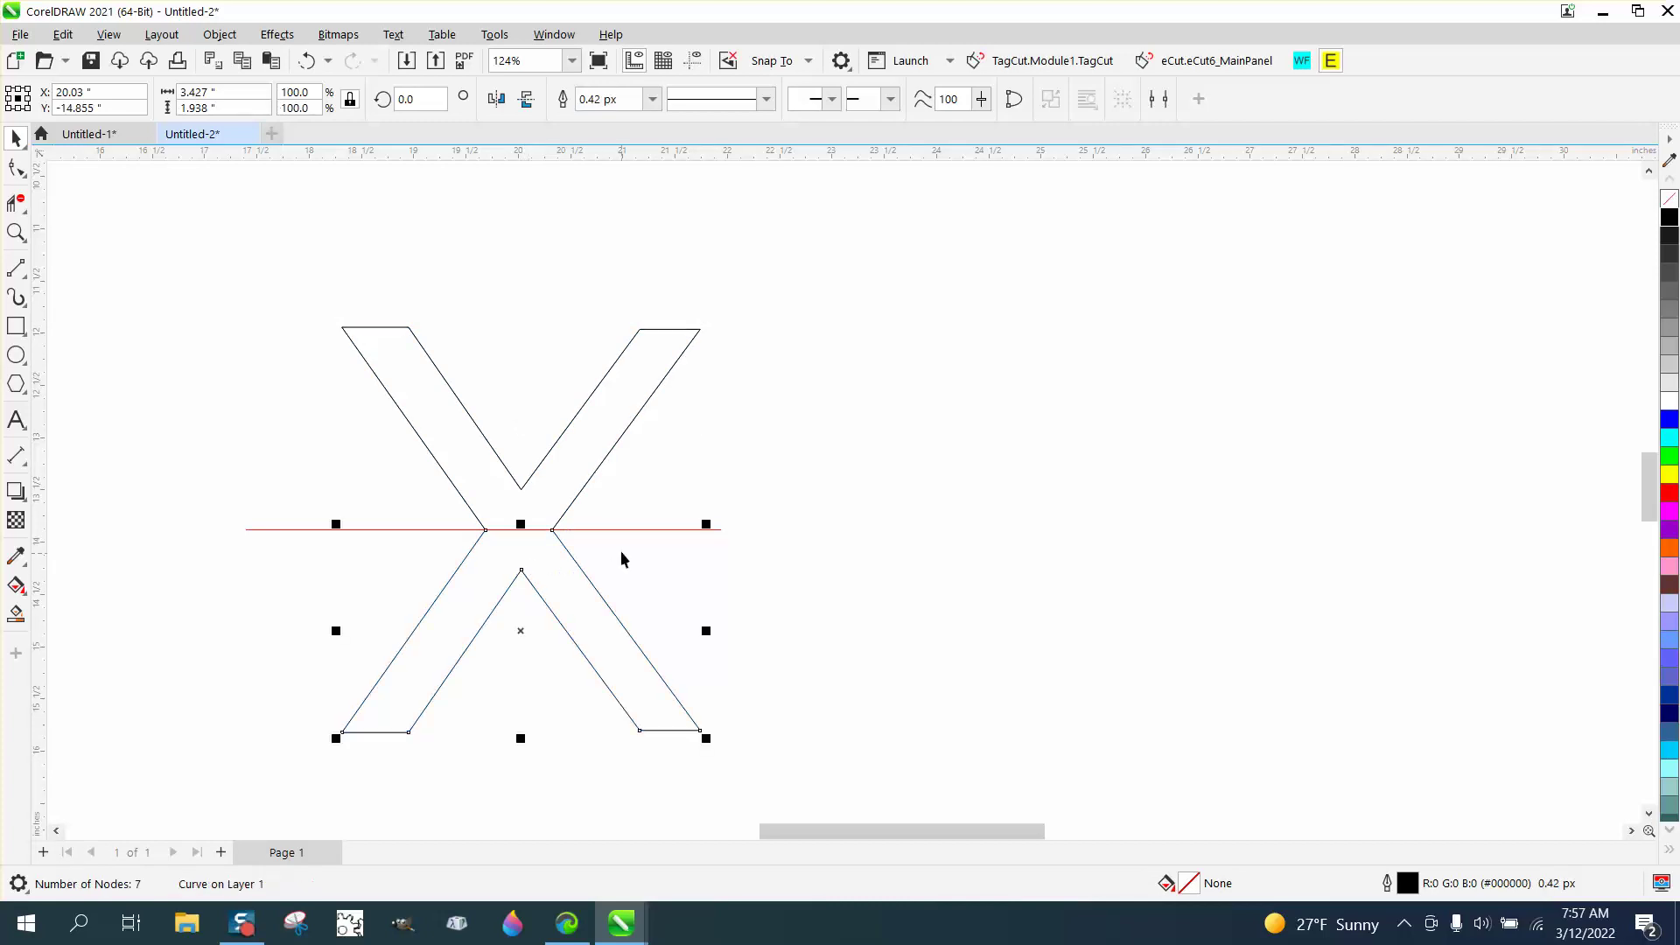
{"action": "left_click", "coordinate": [643, 530]}
{"action": "key", "text": "Delete"}
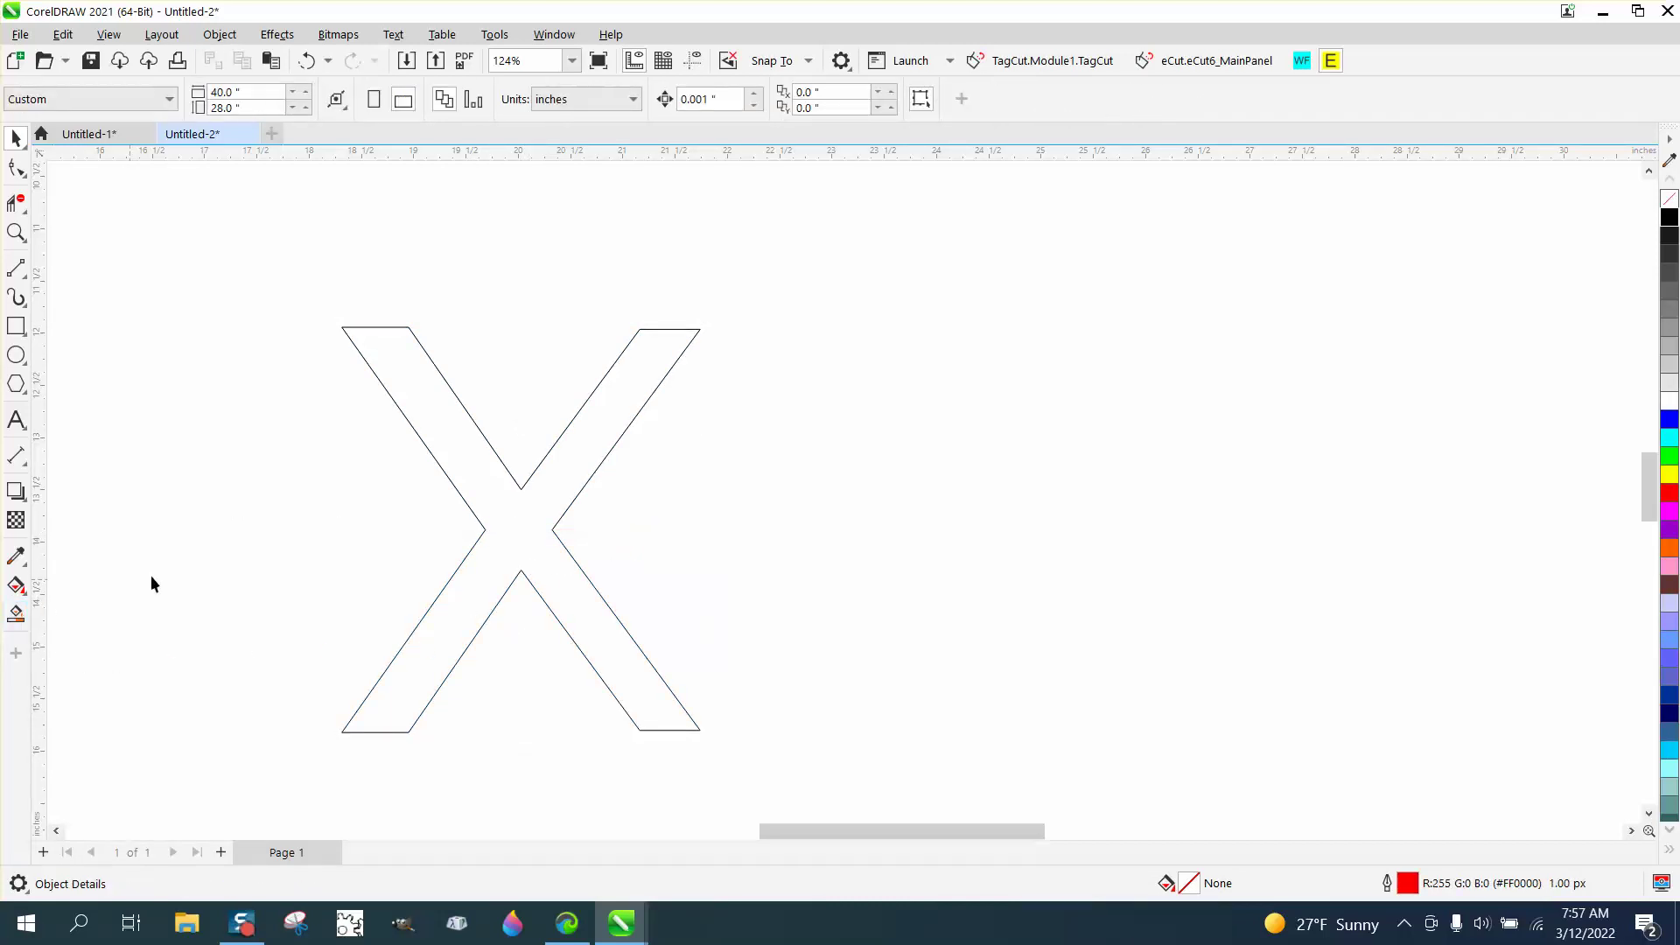
- Smart Fill inside the X to create a new shape and move it right
{"action": "left_click", "coordinate": [23, 613]}
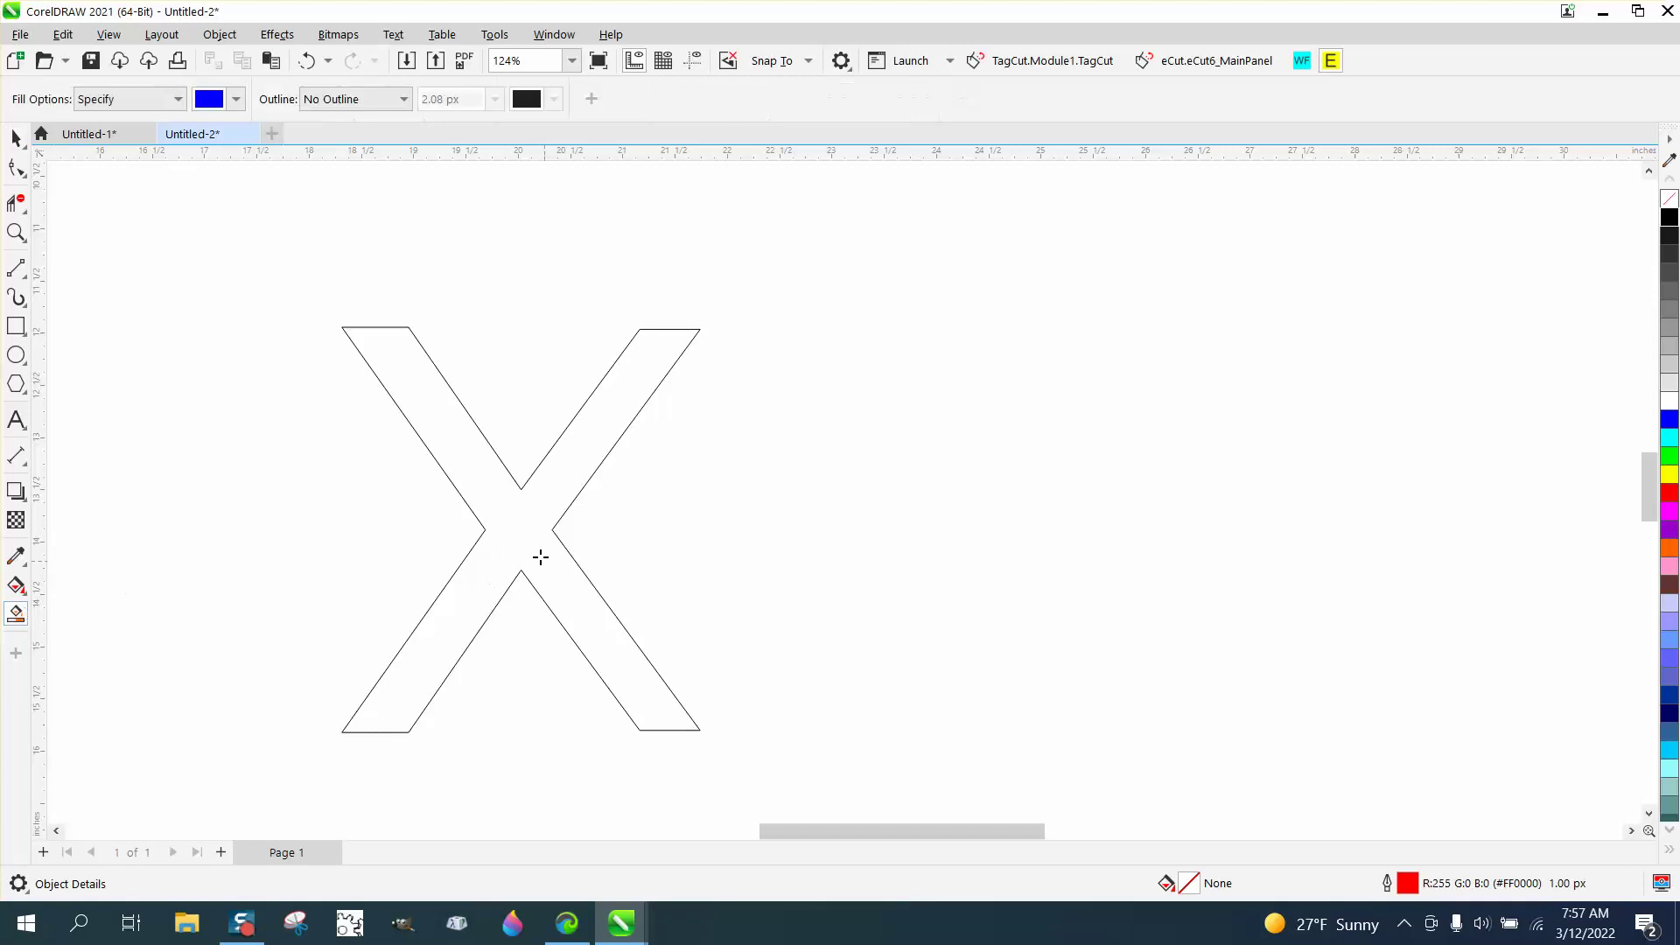
{"action": "left_click", "coordinate": [527, 542]}
{"action": "left_click", "coordinate": [16, 138]}
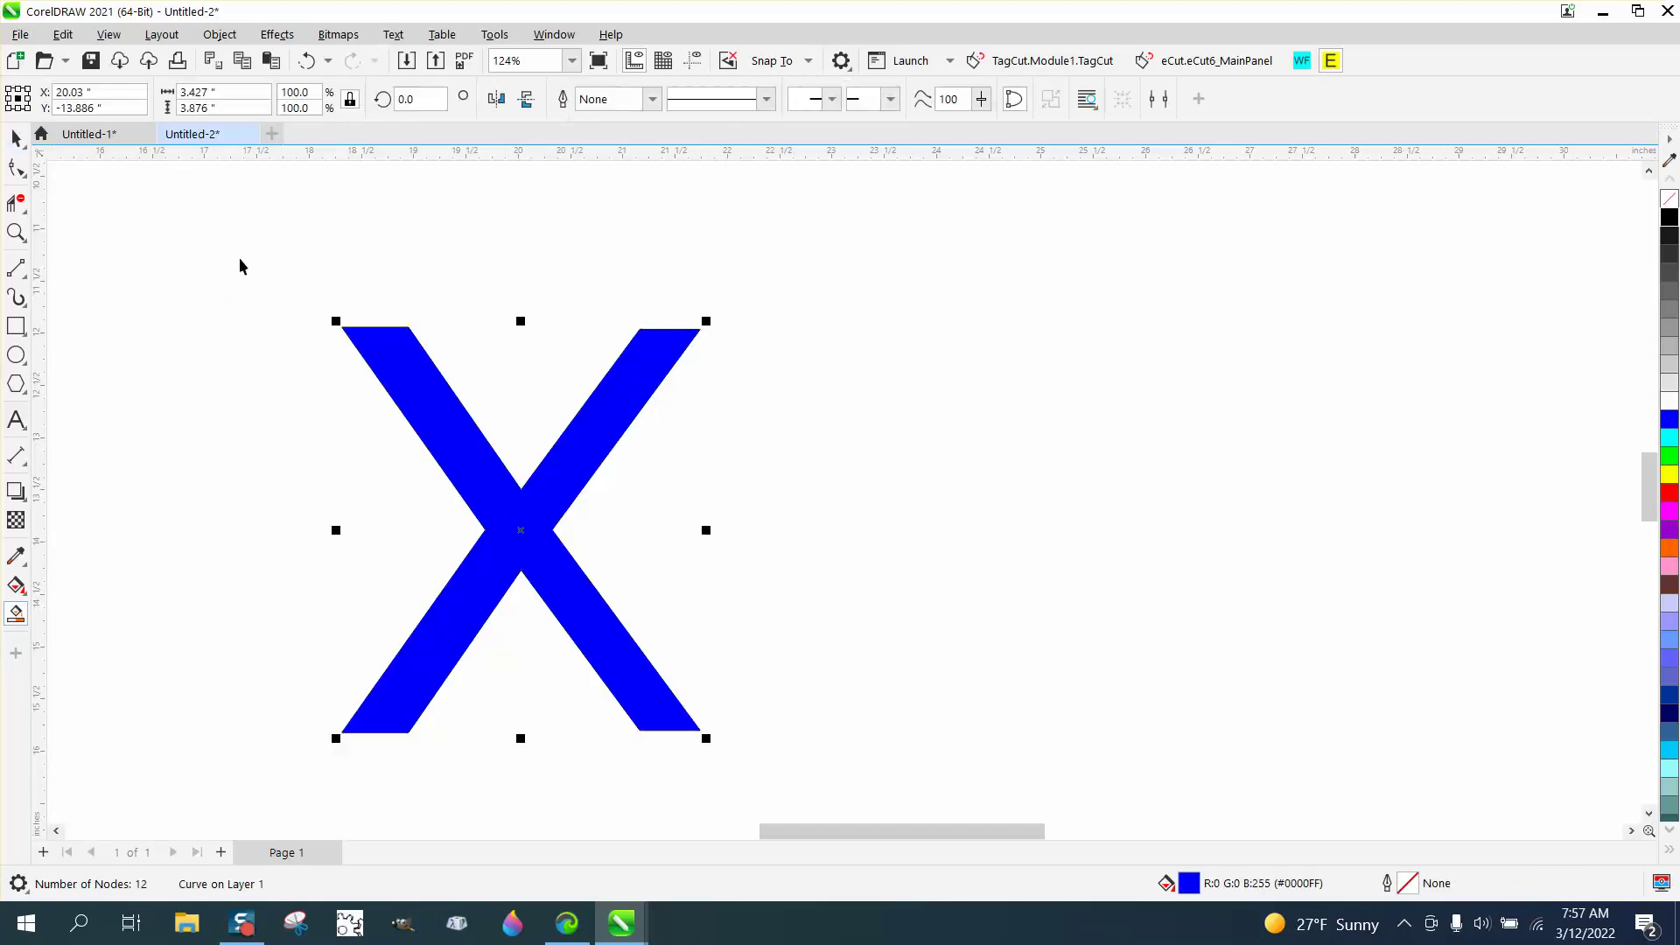
{"action": "left_click_drag", "start_coordinate": [522, 529], "coordinate": [943, 523]}
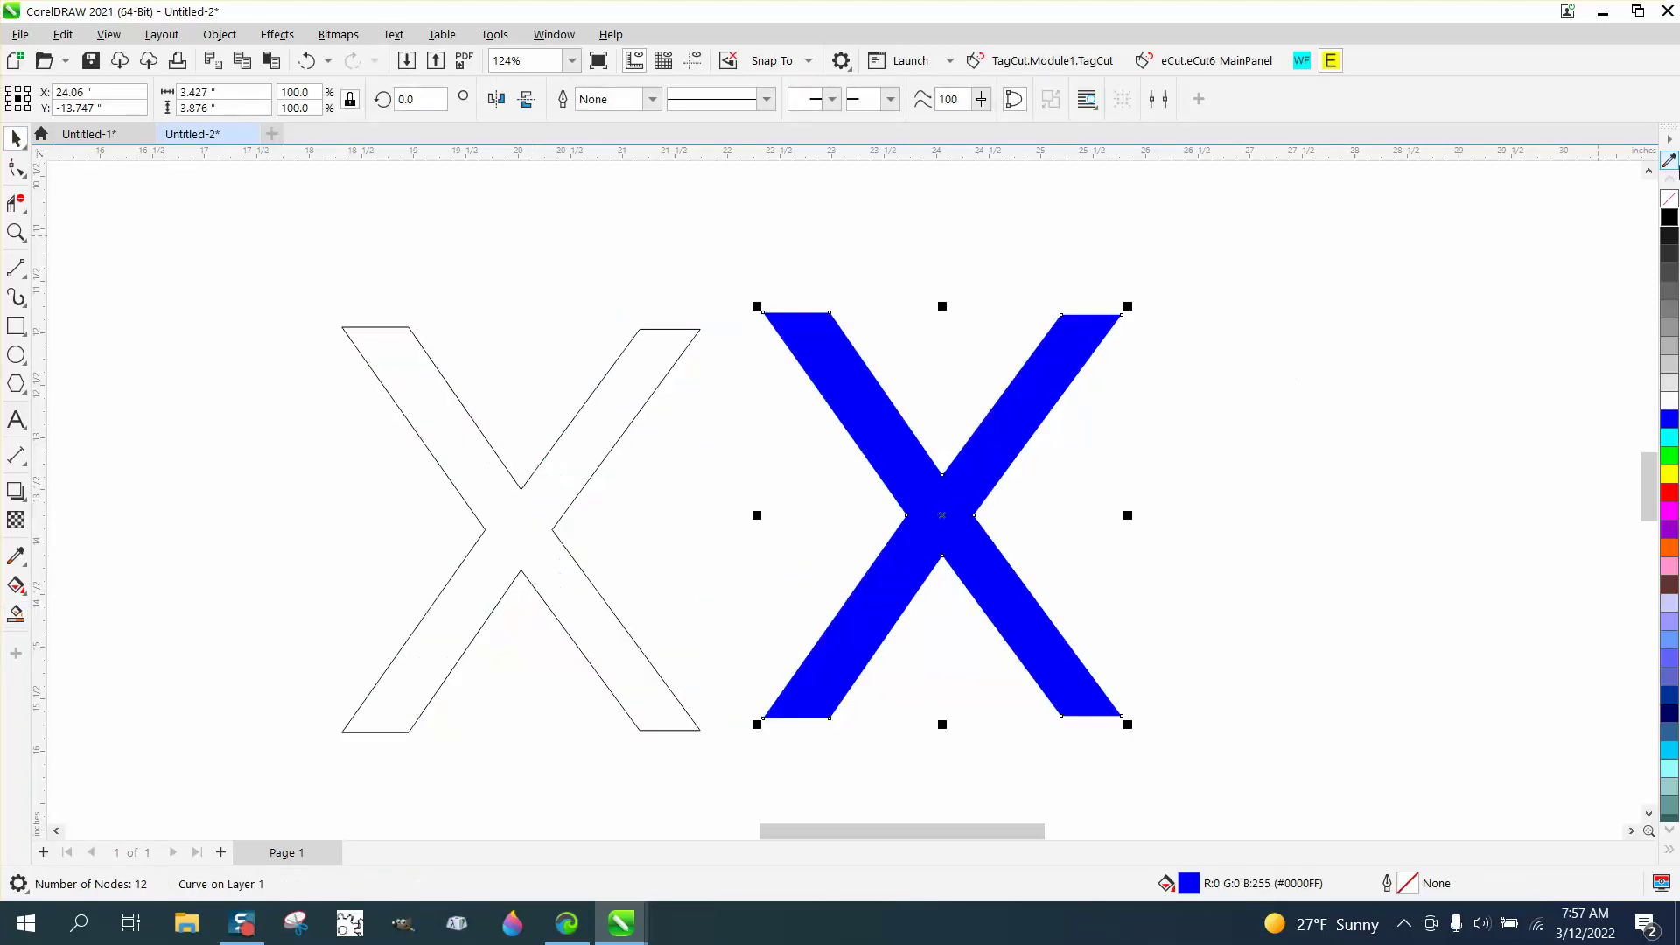
- Give the new X no fill and a black outline, then delete the old X pieces
{"action": "left_click", "coordinate": [1670, 199]}
{"action": "right_click", "coordinate": [1670, 218]}
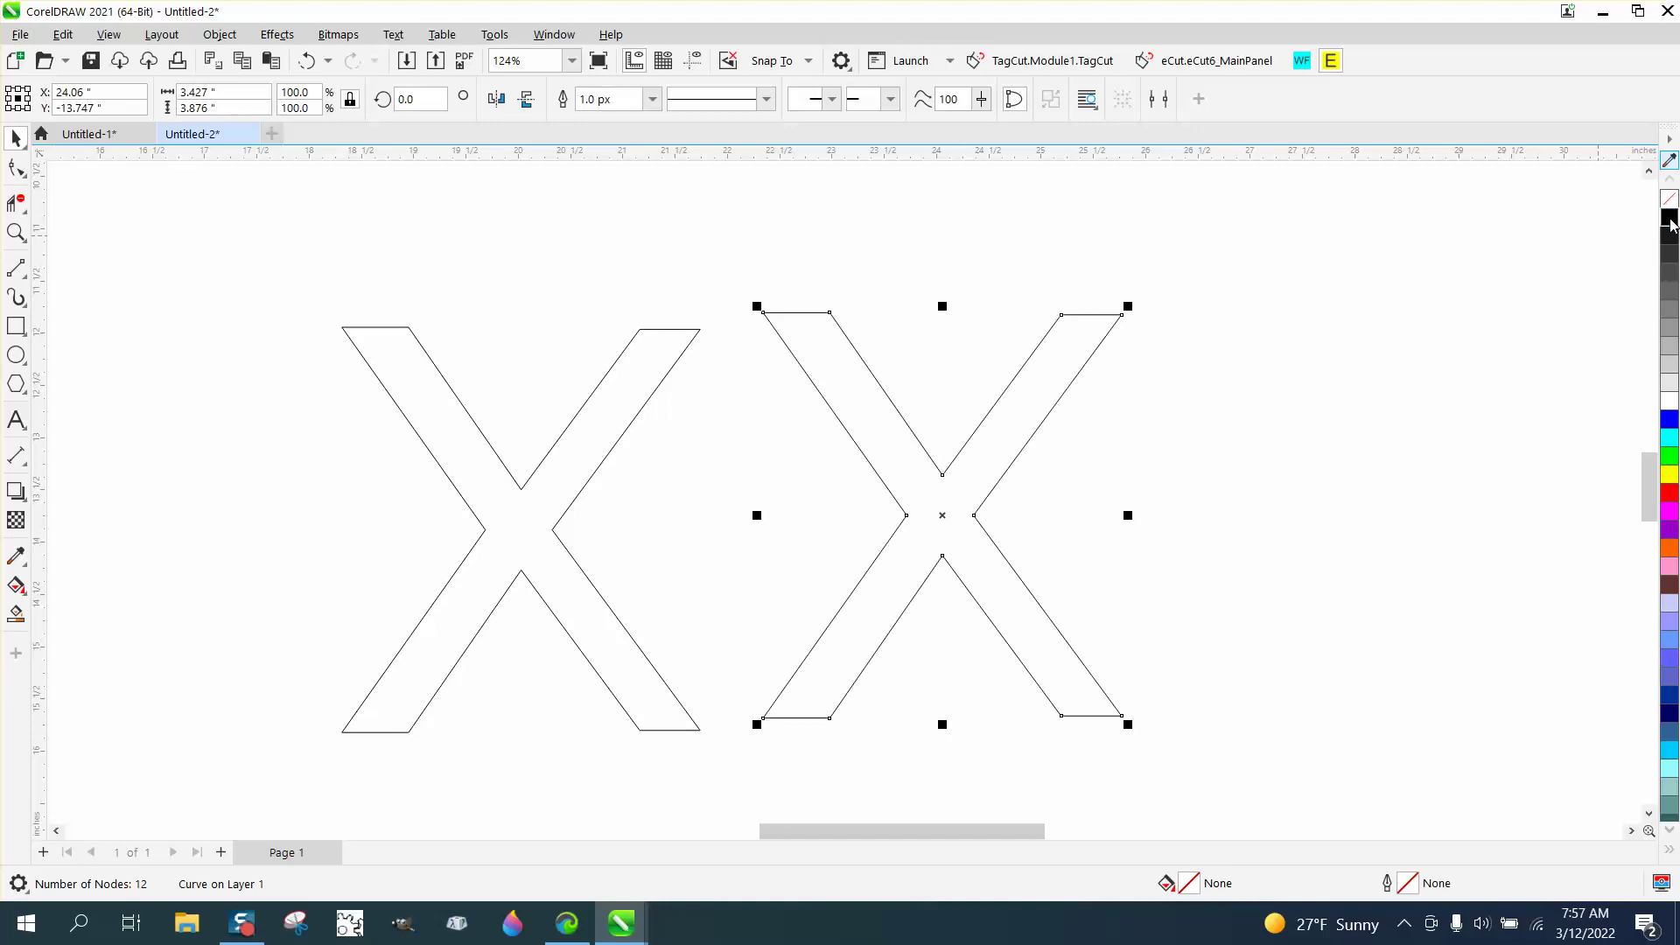
{"action": "left_click", "coordinate": [570, 500]}
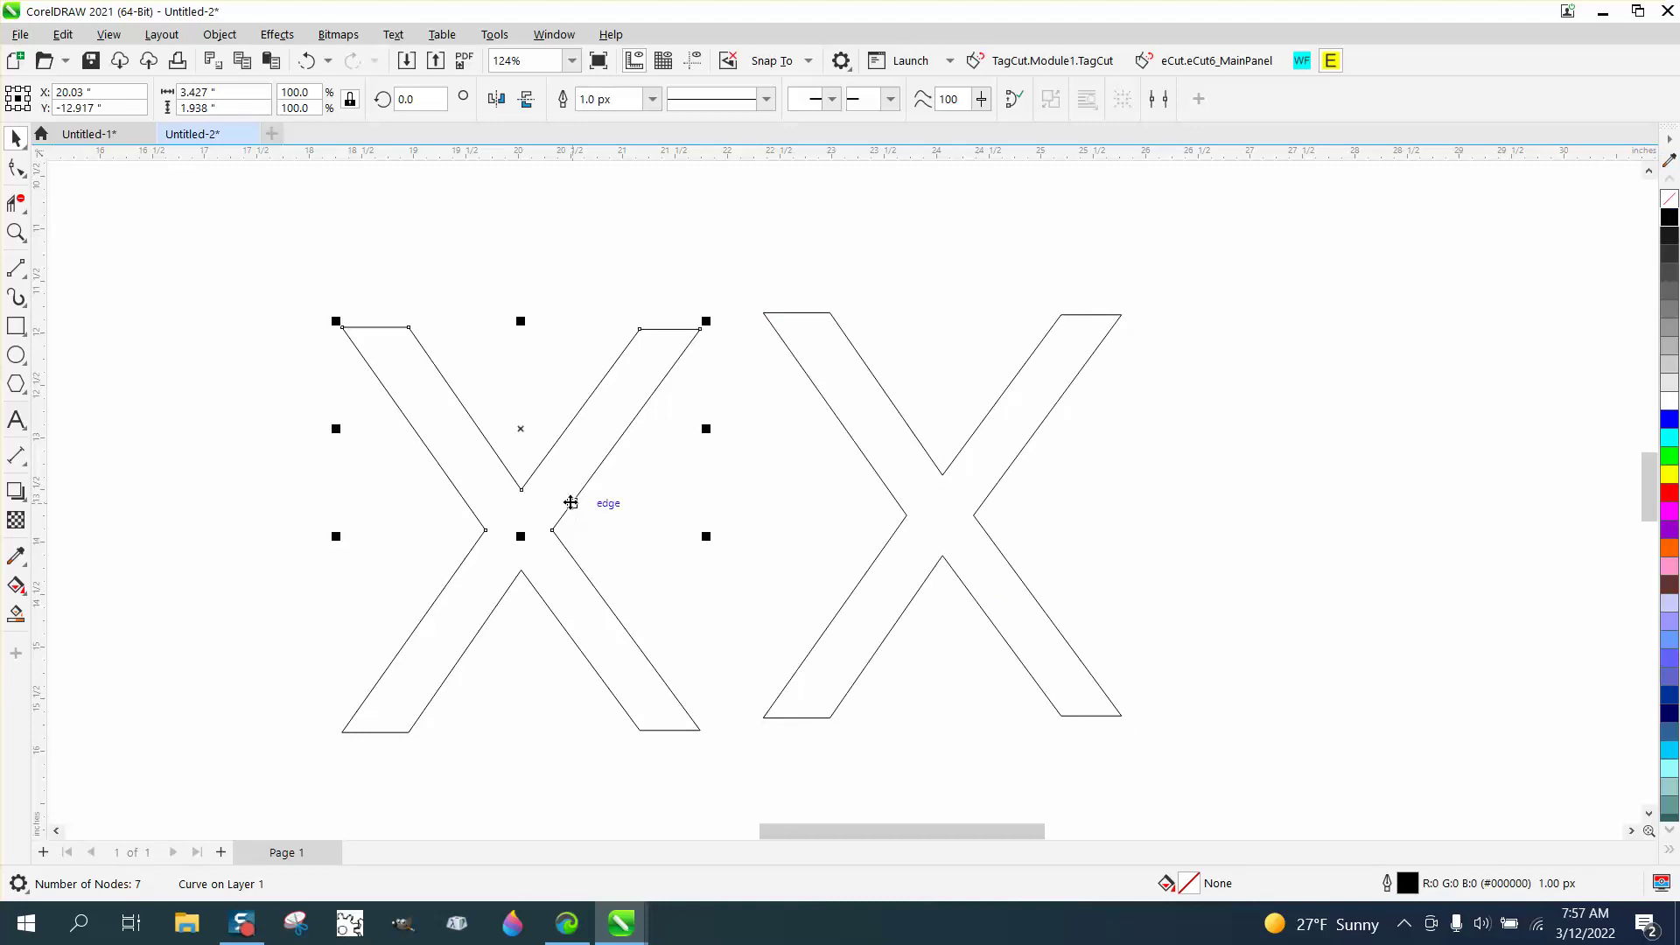
{"action": "key", "text": "Delete"}
{"action": "key", "text": "Delete"}
- Move the old X out of the word and place the new X between E and T
{"action": "scroll", "coordinate": [893, 569], "scroll_direction": "down", "scroll_amount": 5}
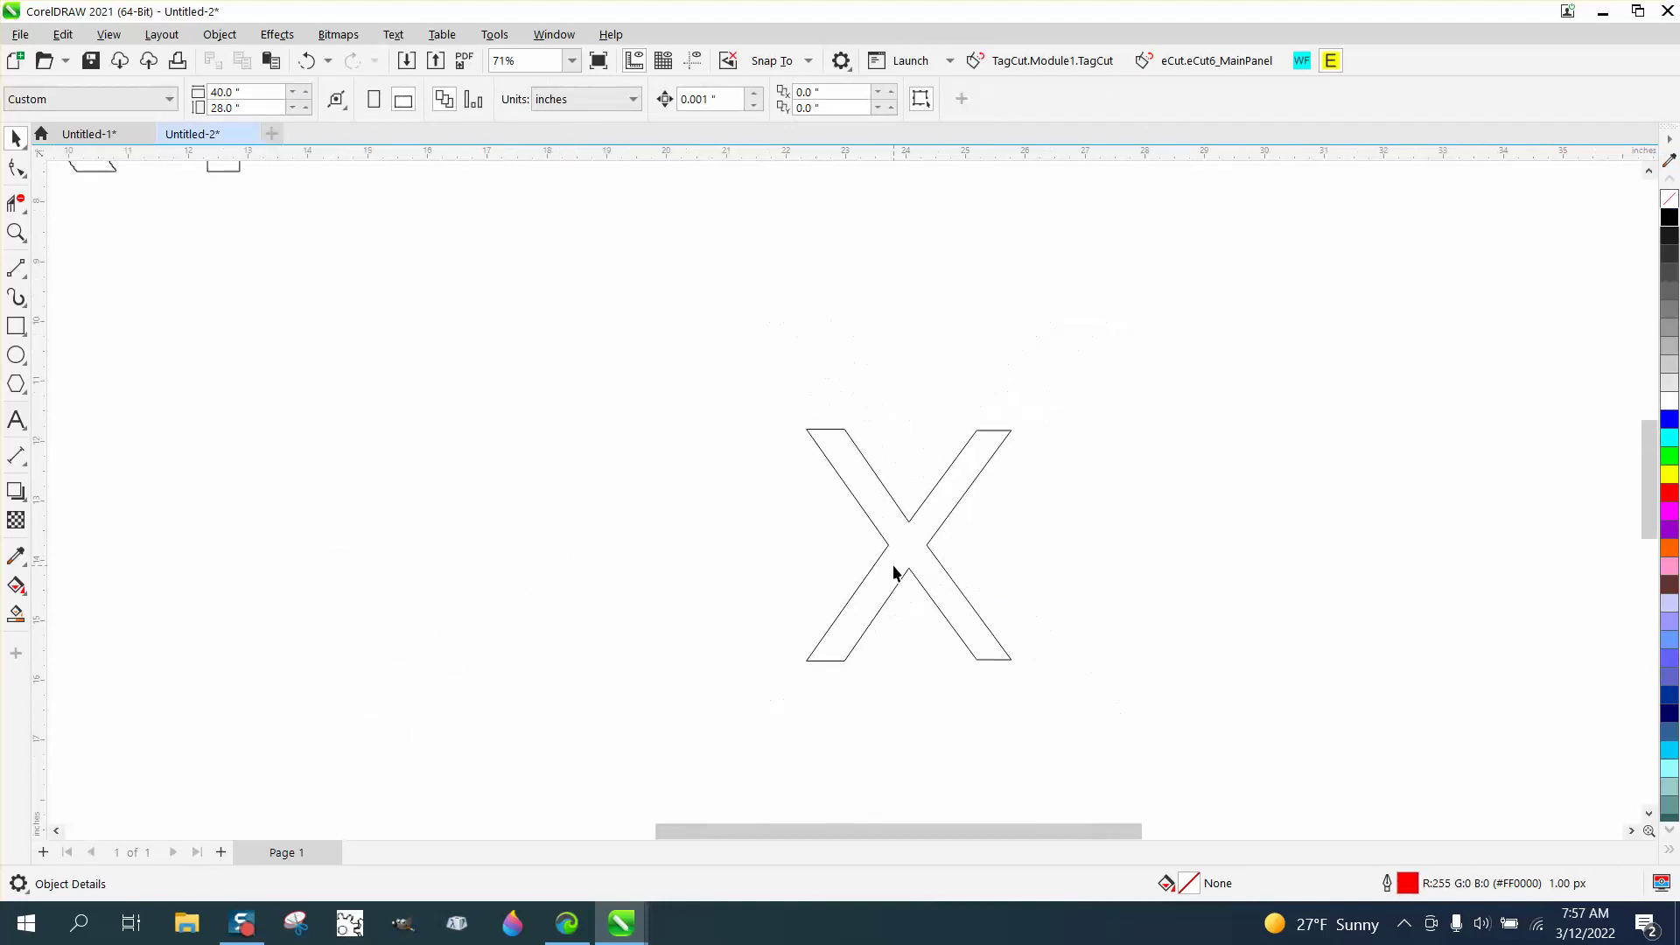
{"action": "left_click", "coordinate": [920, 594]}
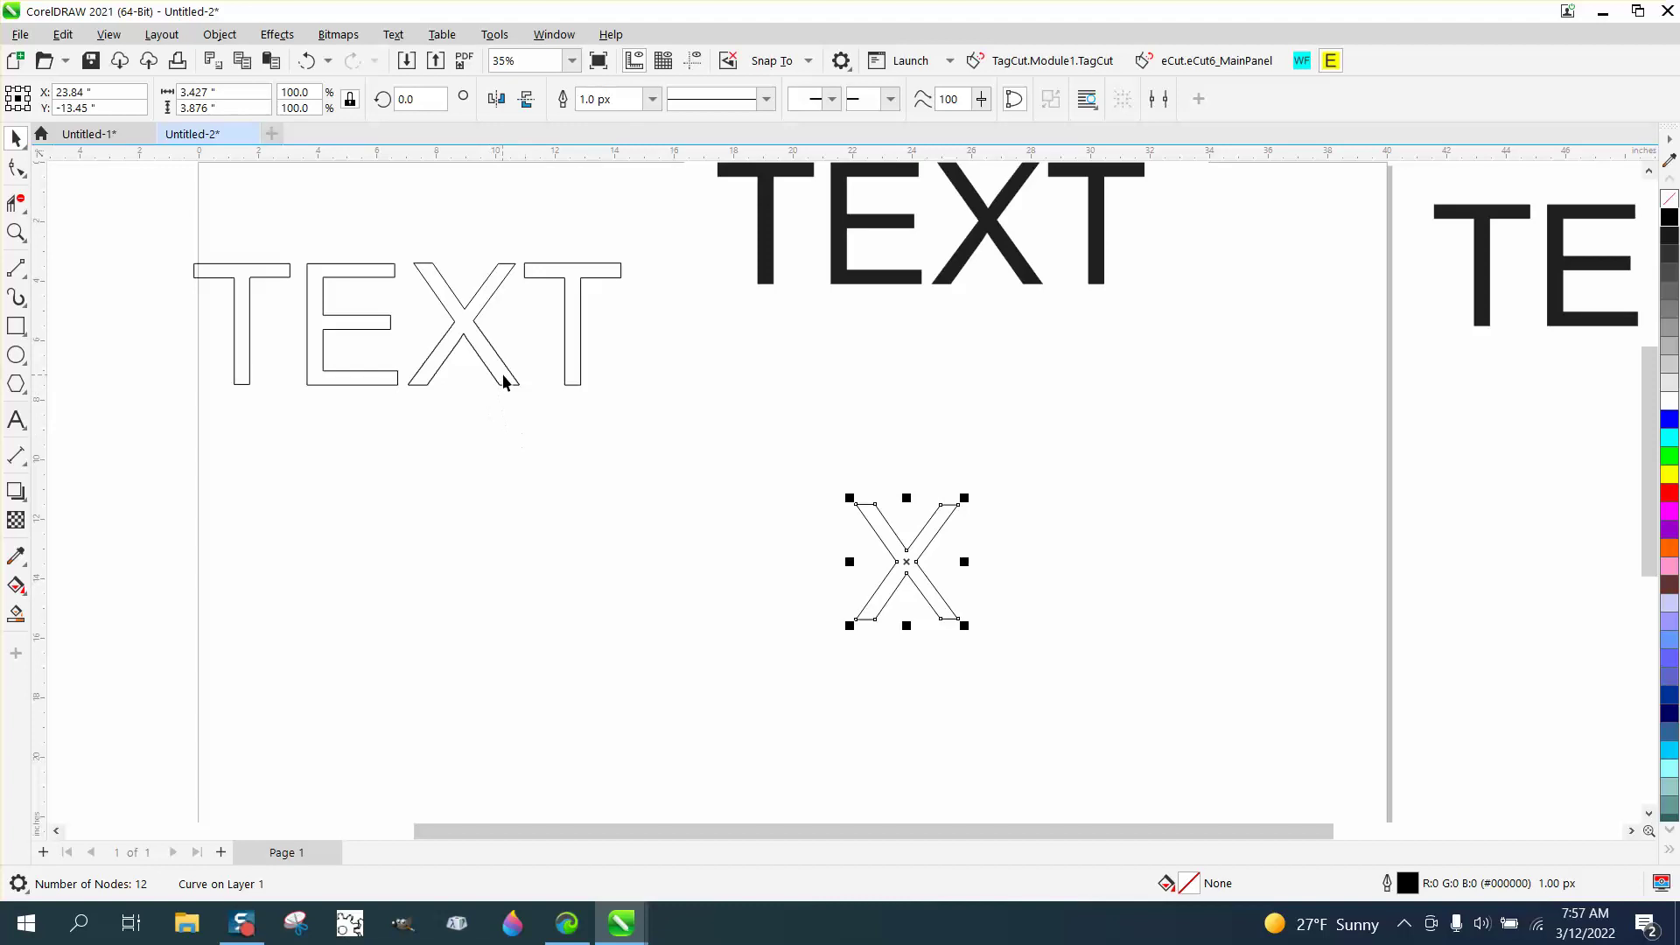
{"action": "left_click_drag", "start_coordinate": [504, 382], "coordinate": [598, 644]}
{"action": "left_click_drag", "start_coordinate": [862, 572], "coordinate": [463, 341]}
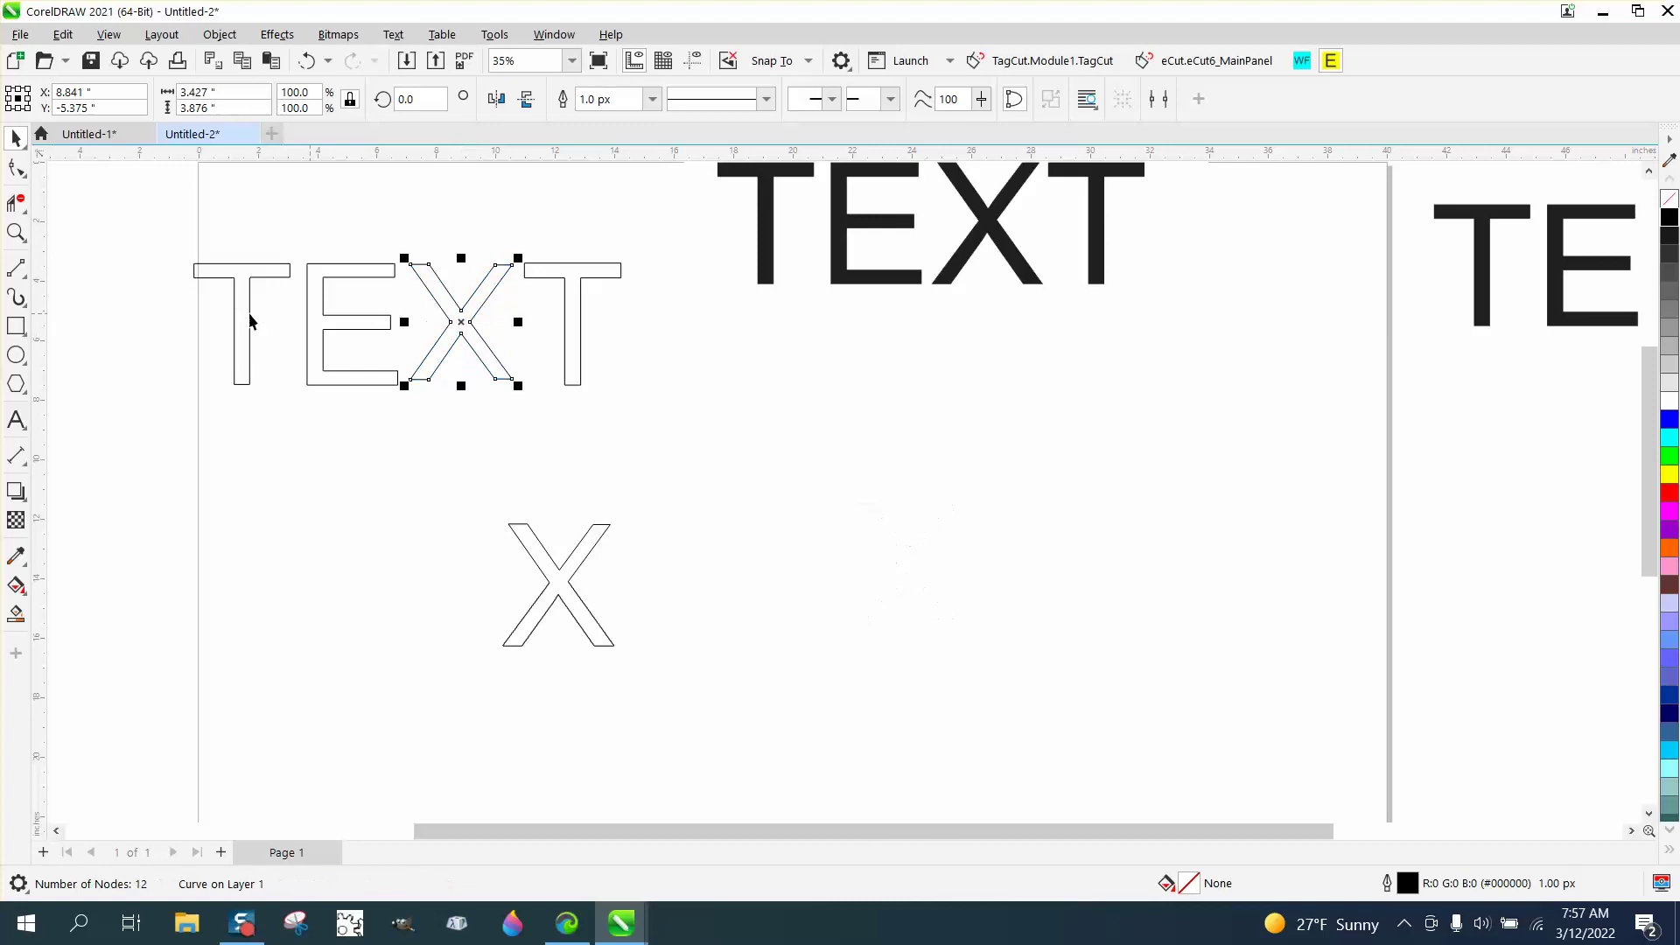
- Add horizontal guidelines along the letters' tops and bottoms
{"action": "left_click", "coordinate": [16, 232]}
{"action": "left_click_drag", "start_coordinate": [181, 270], "coordinate": [775, 442]}
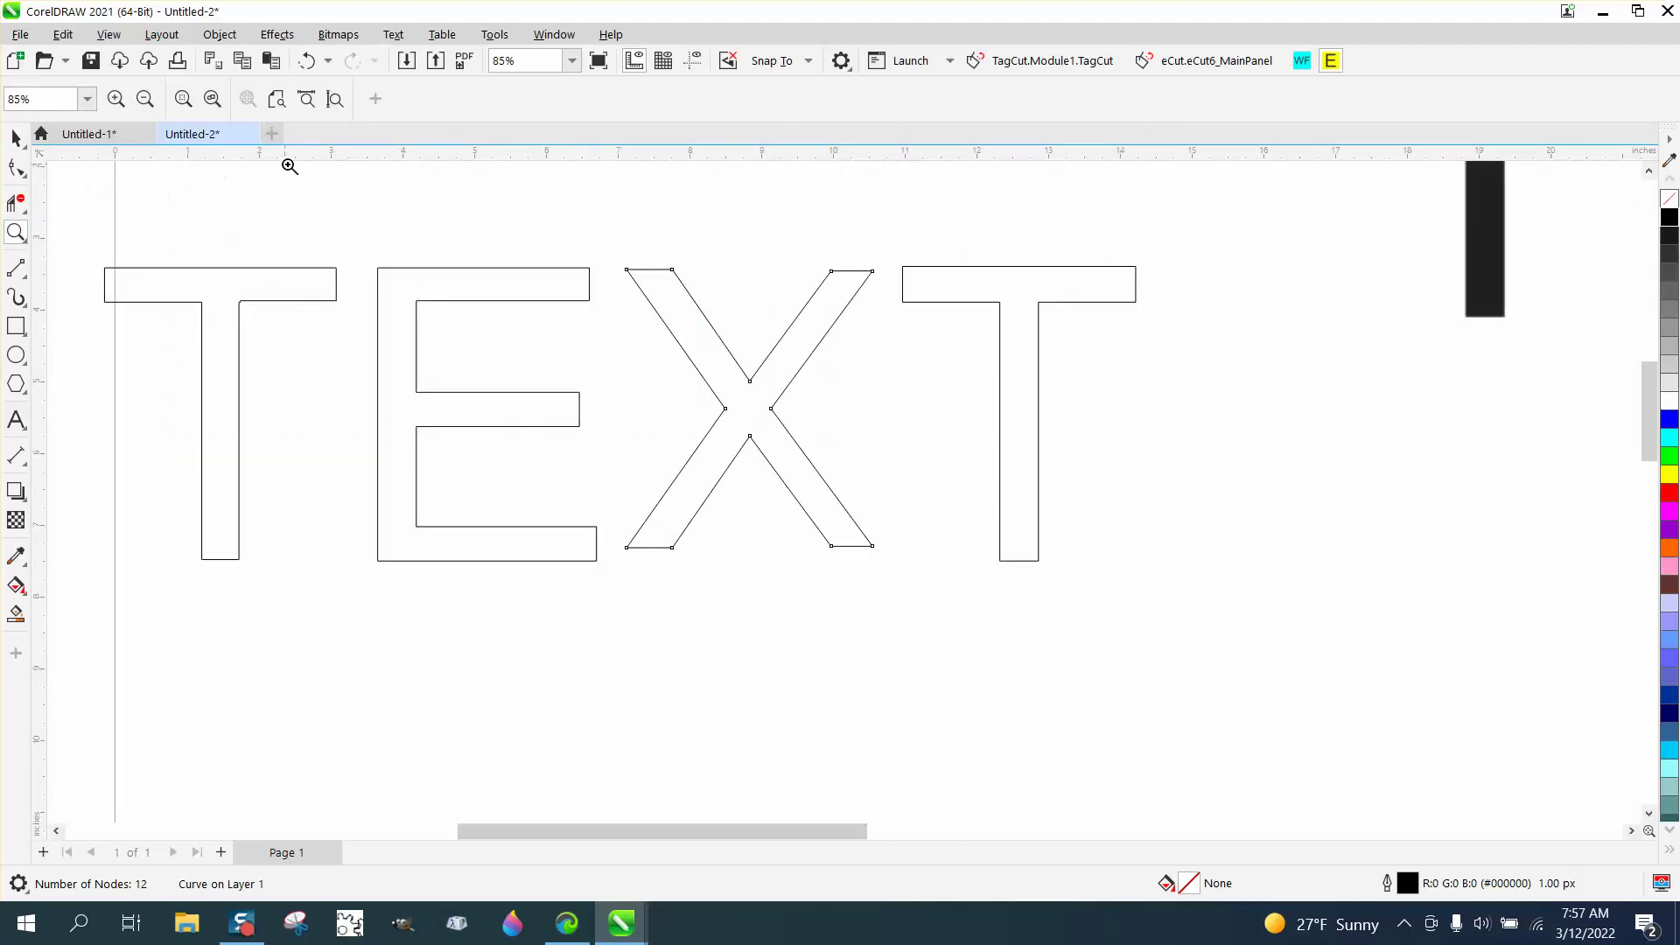
{"action": "left_click_drag", "start_coordinate": [331, 202], "coordinate": [331, 268]}
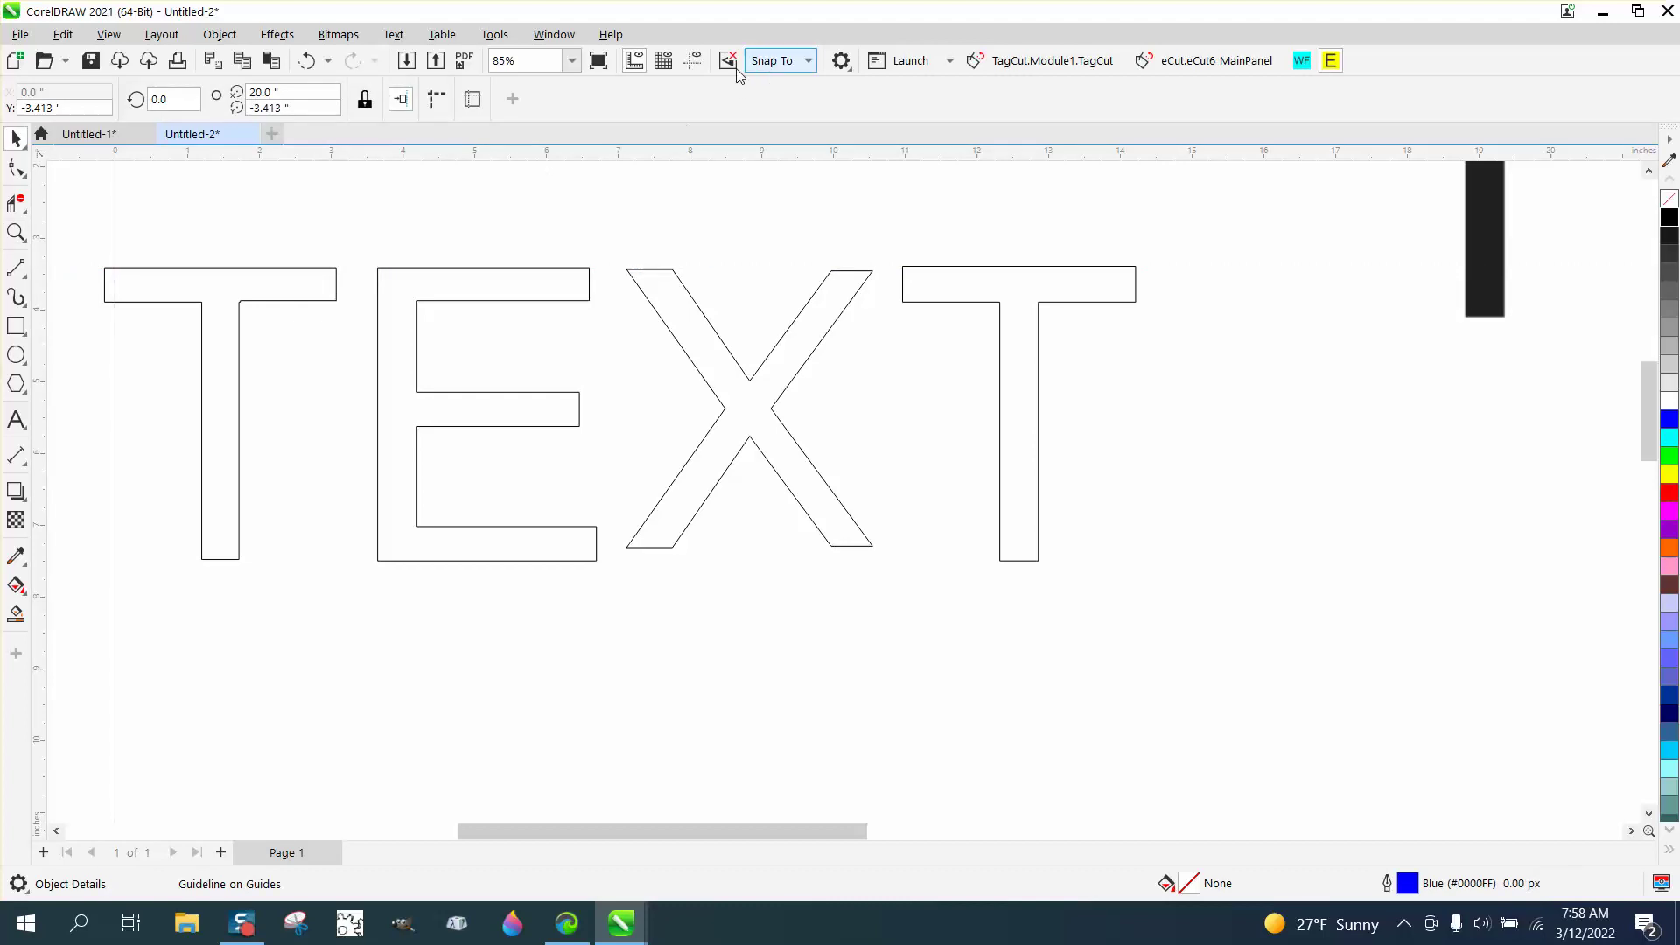
{"action": "left_click", "coordinate": [692, 61]}
{"action": "left_click_drag", "start_coordinate": [657, 158], "coordinate": [658, 184]}
{"action": "left_click_drag", "start_coordinate": [557, 512], "coordinate": [551, 561]}
- Stretch the new X between the top and bottom guidelines to match the letters' height
{"action": "key", "text": "z"}
{"action": "left_click_drag", "start_coordinate": [551, 224], "coordinate": [1104, 669]}
{"action": "left_click", "coordinate": [16, 138]}
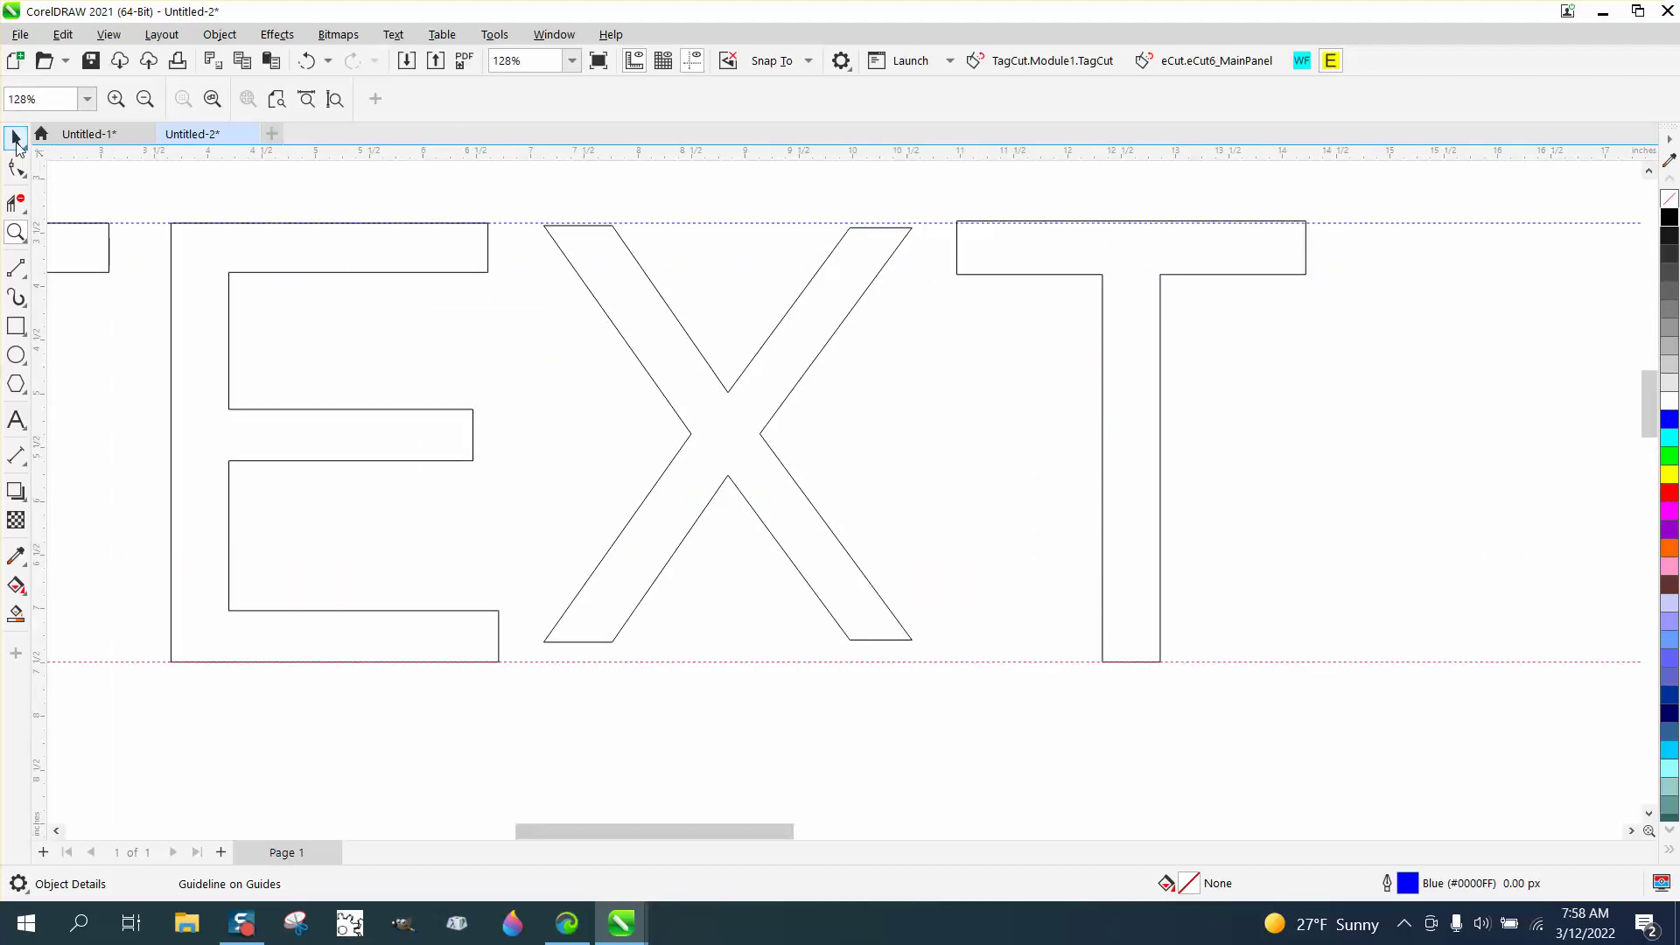
{"action": "left_click", "coordinate": [728, 392]}
{"action": "left_click_drag", "start_coordinate": [728, 648], "coordinate": [729, 669]}
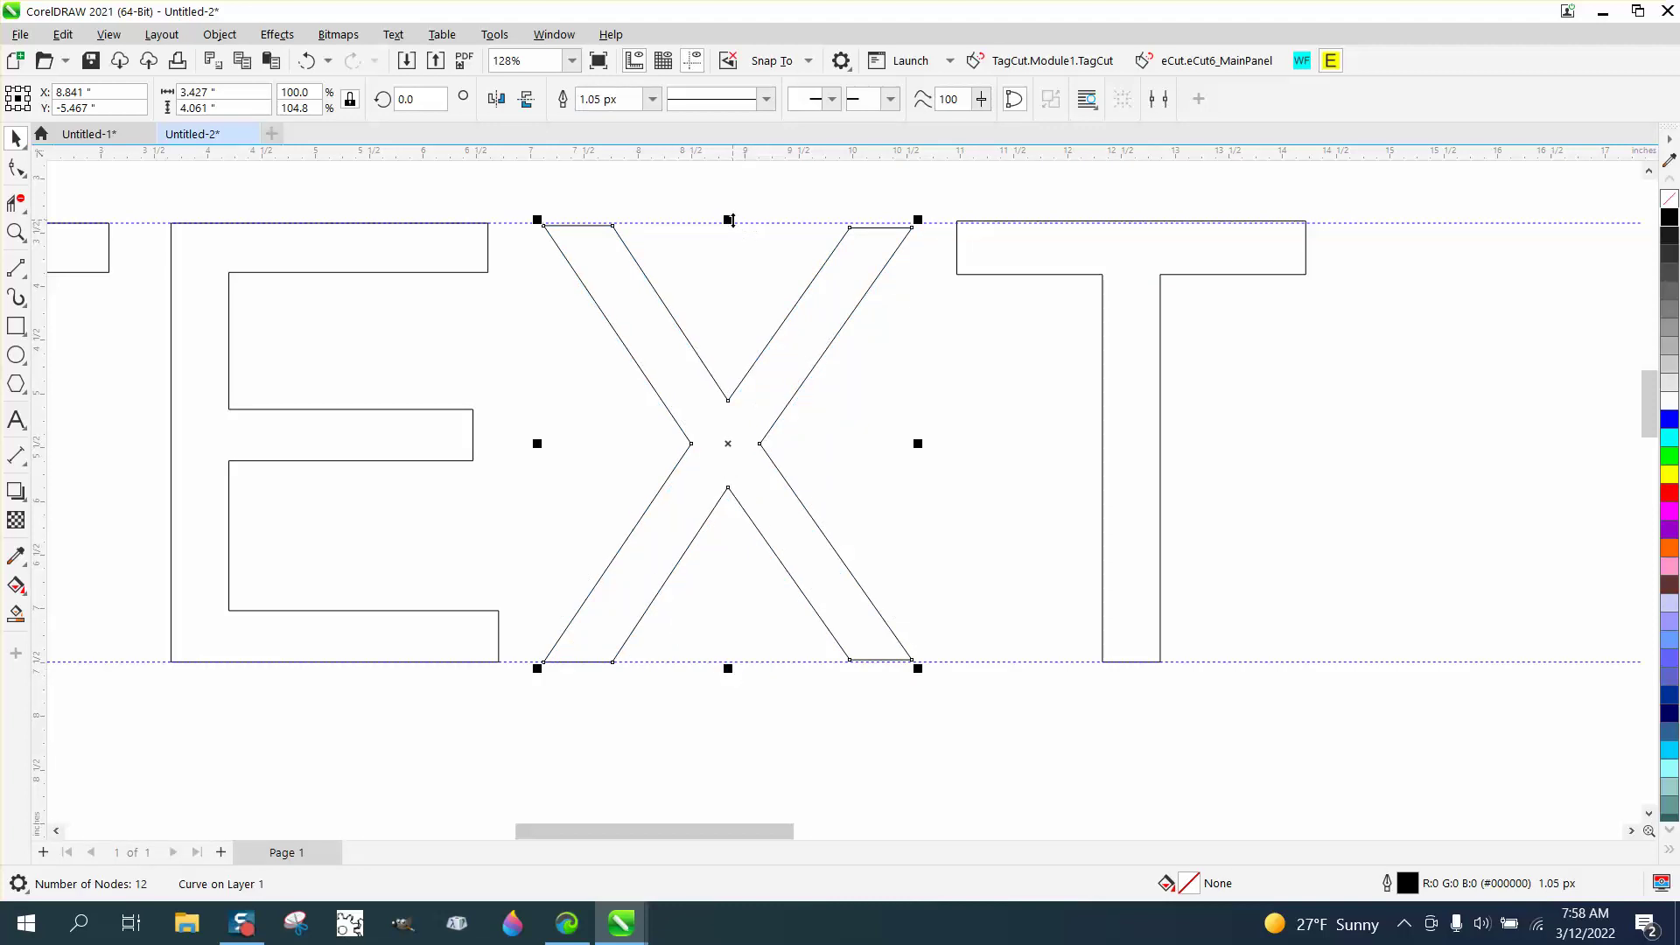
{"action": "left_click_drag", "start_coordinate": [729, 219], "coordinate": [728, 212]}
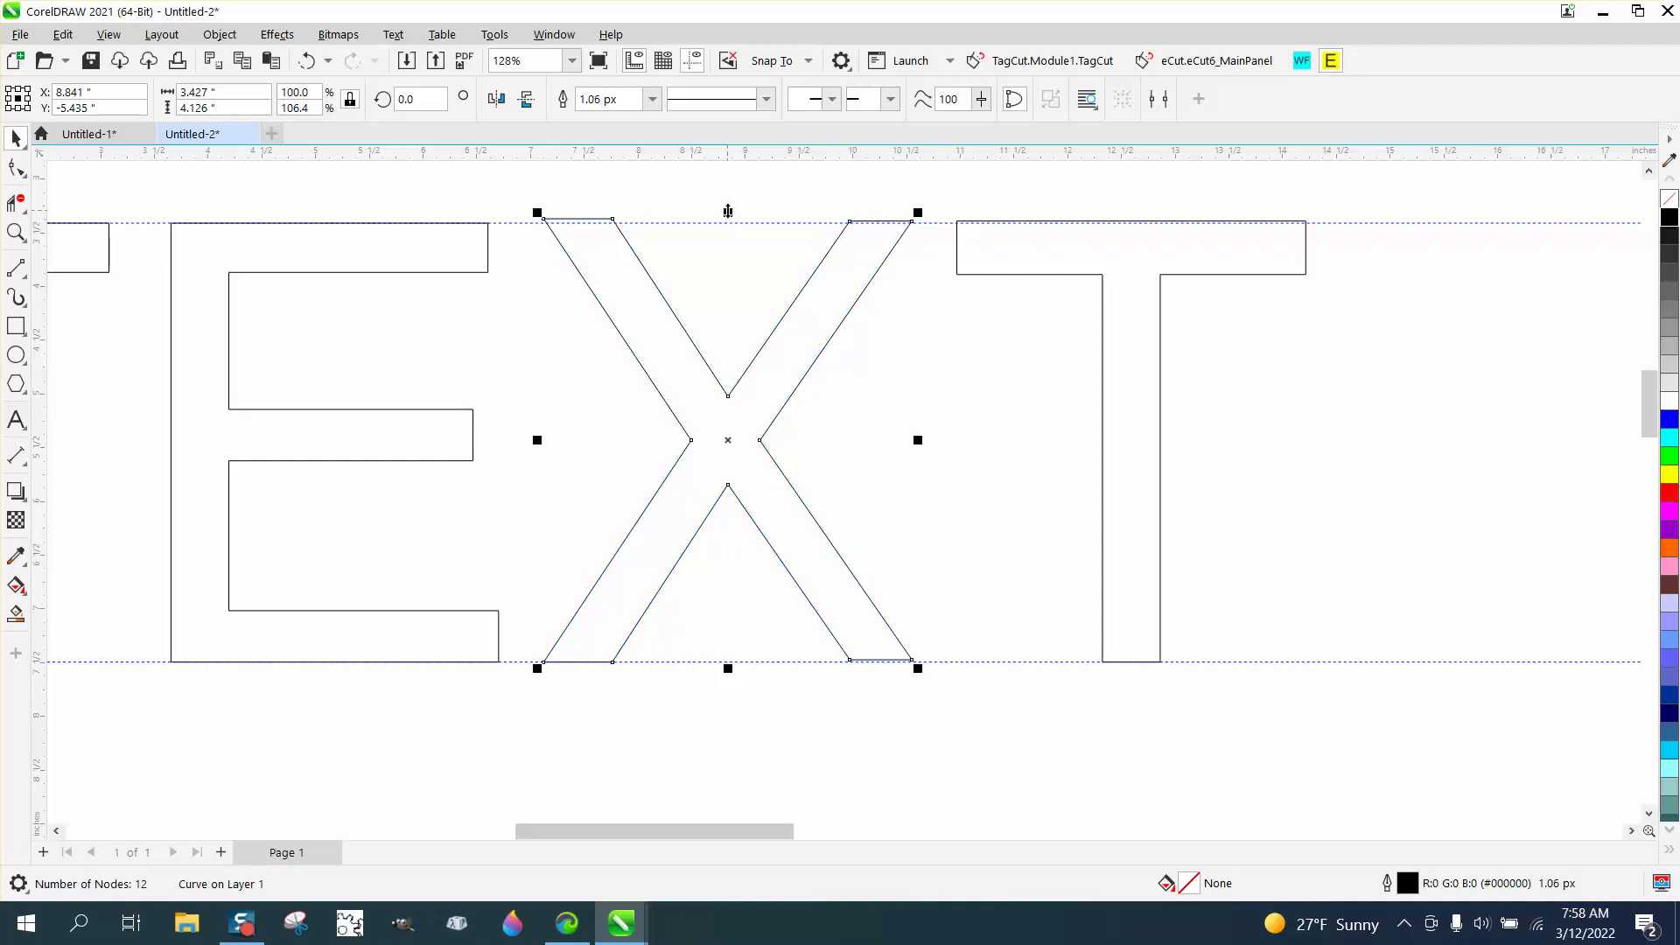
{"action": "left_click", "coordinate": [781, 182]}
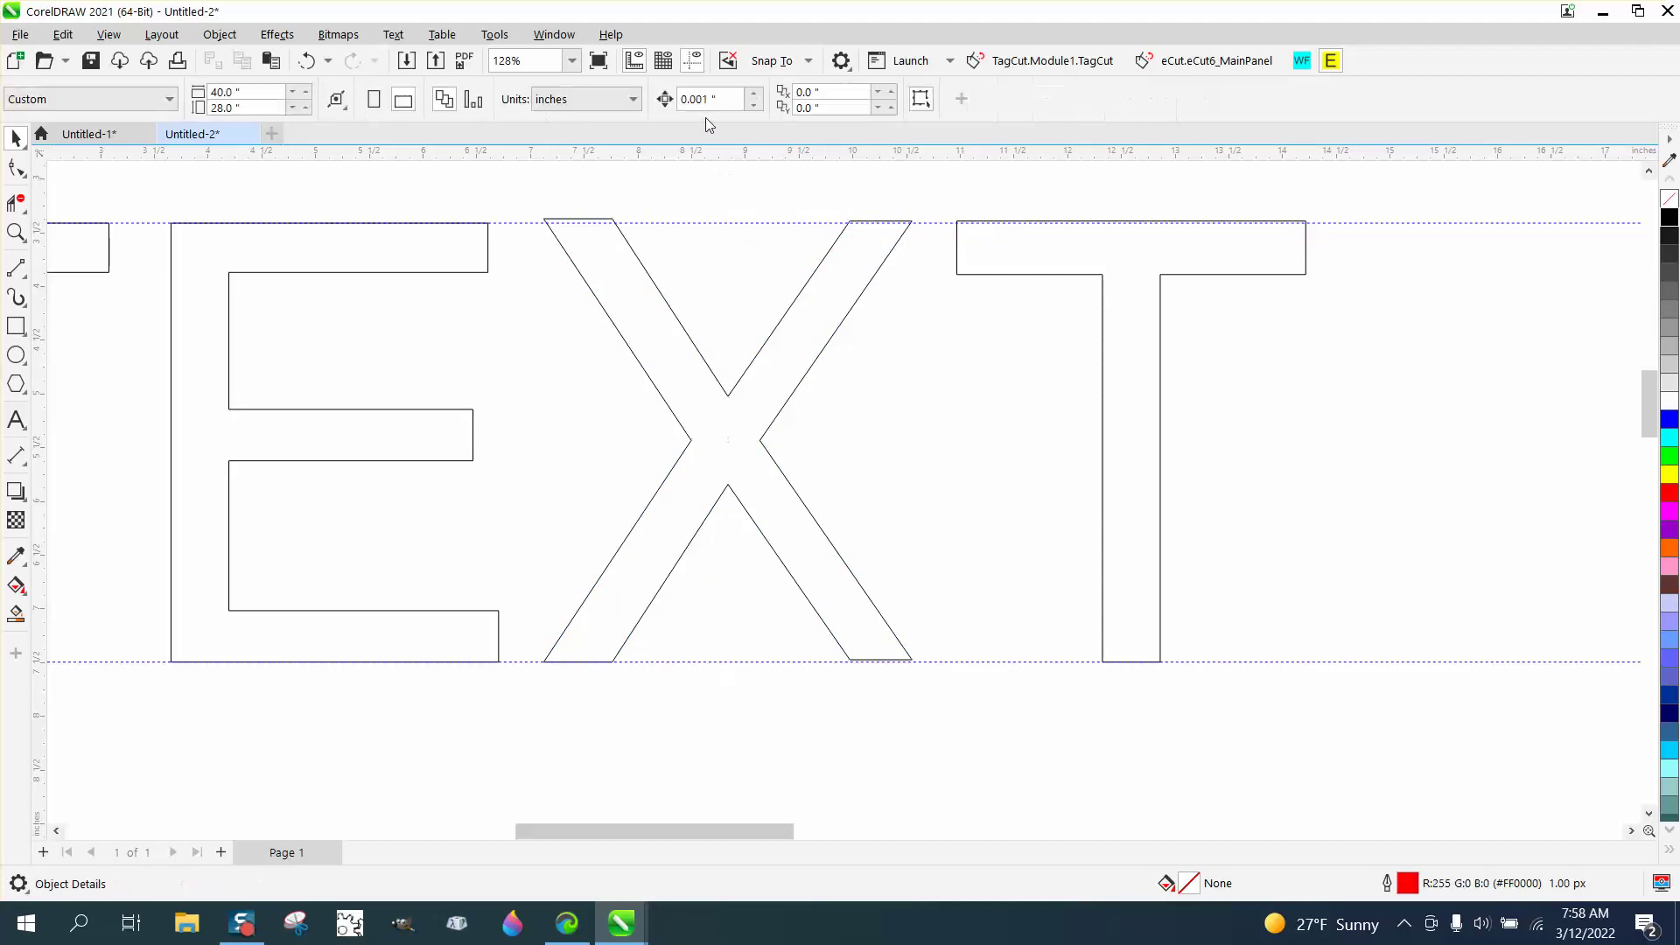
{"action": "left_click", "coordinate": [831, 249]}
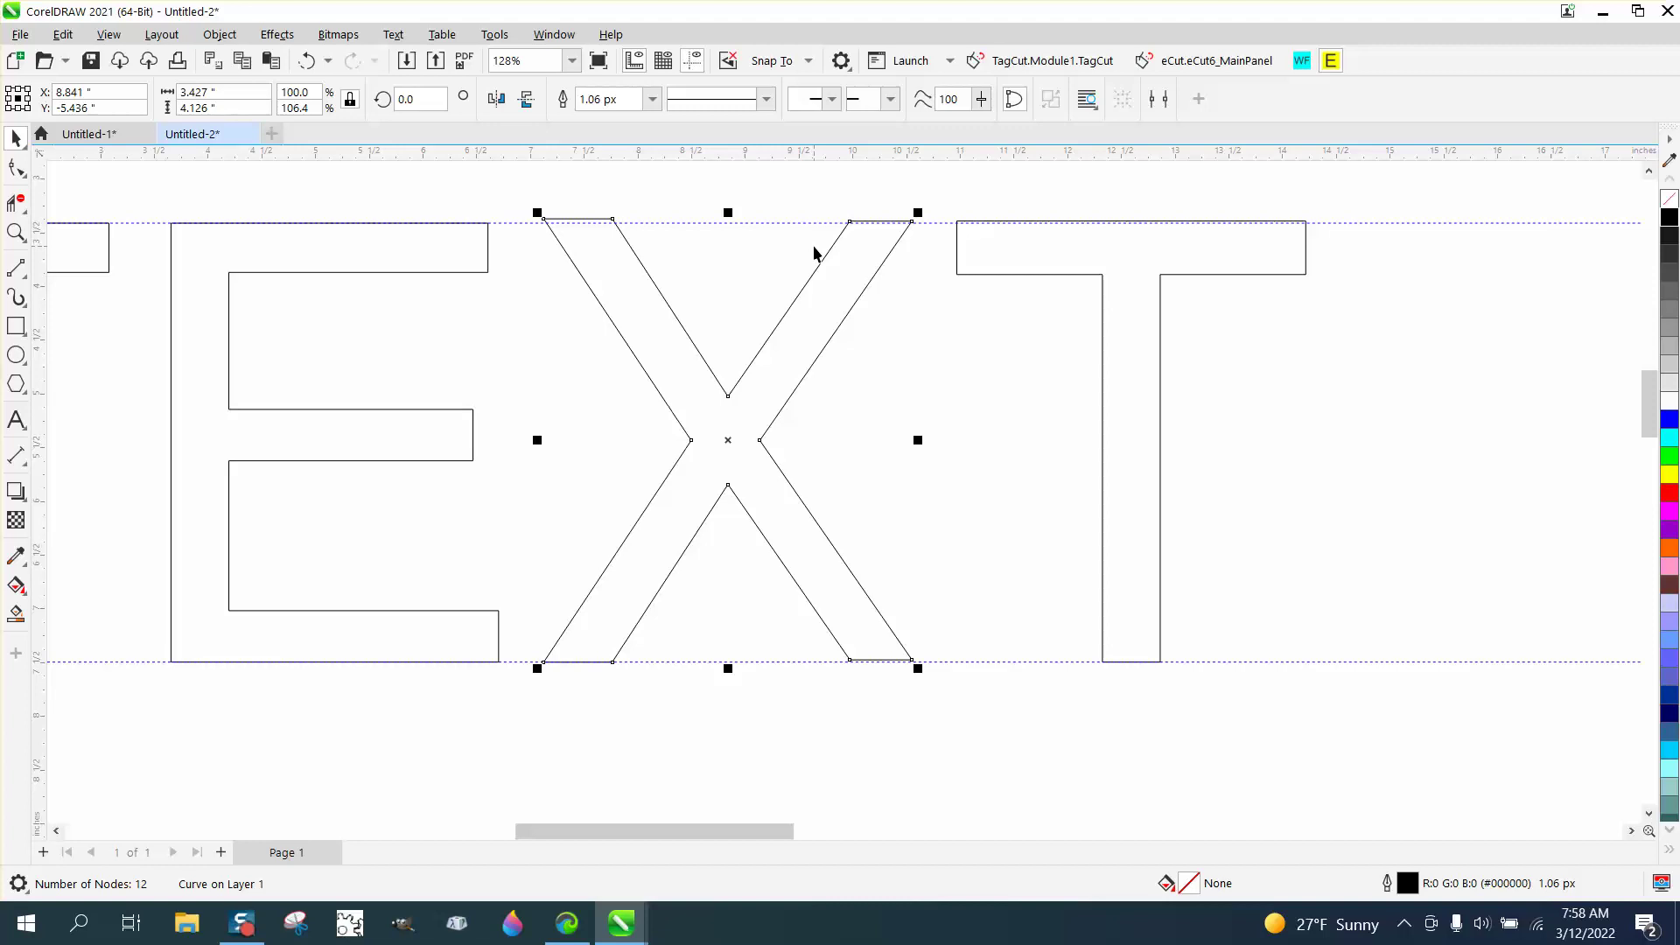
{"action": "left_click_drag", "start_coordinate": [814, 254], "coordinate": [814, 248]}
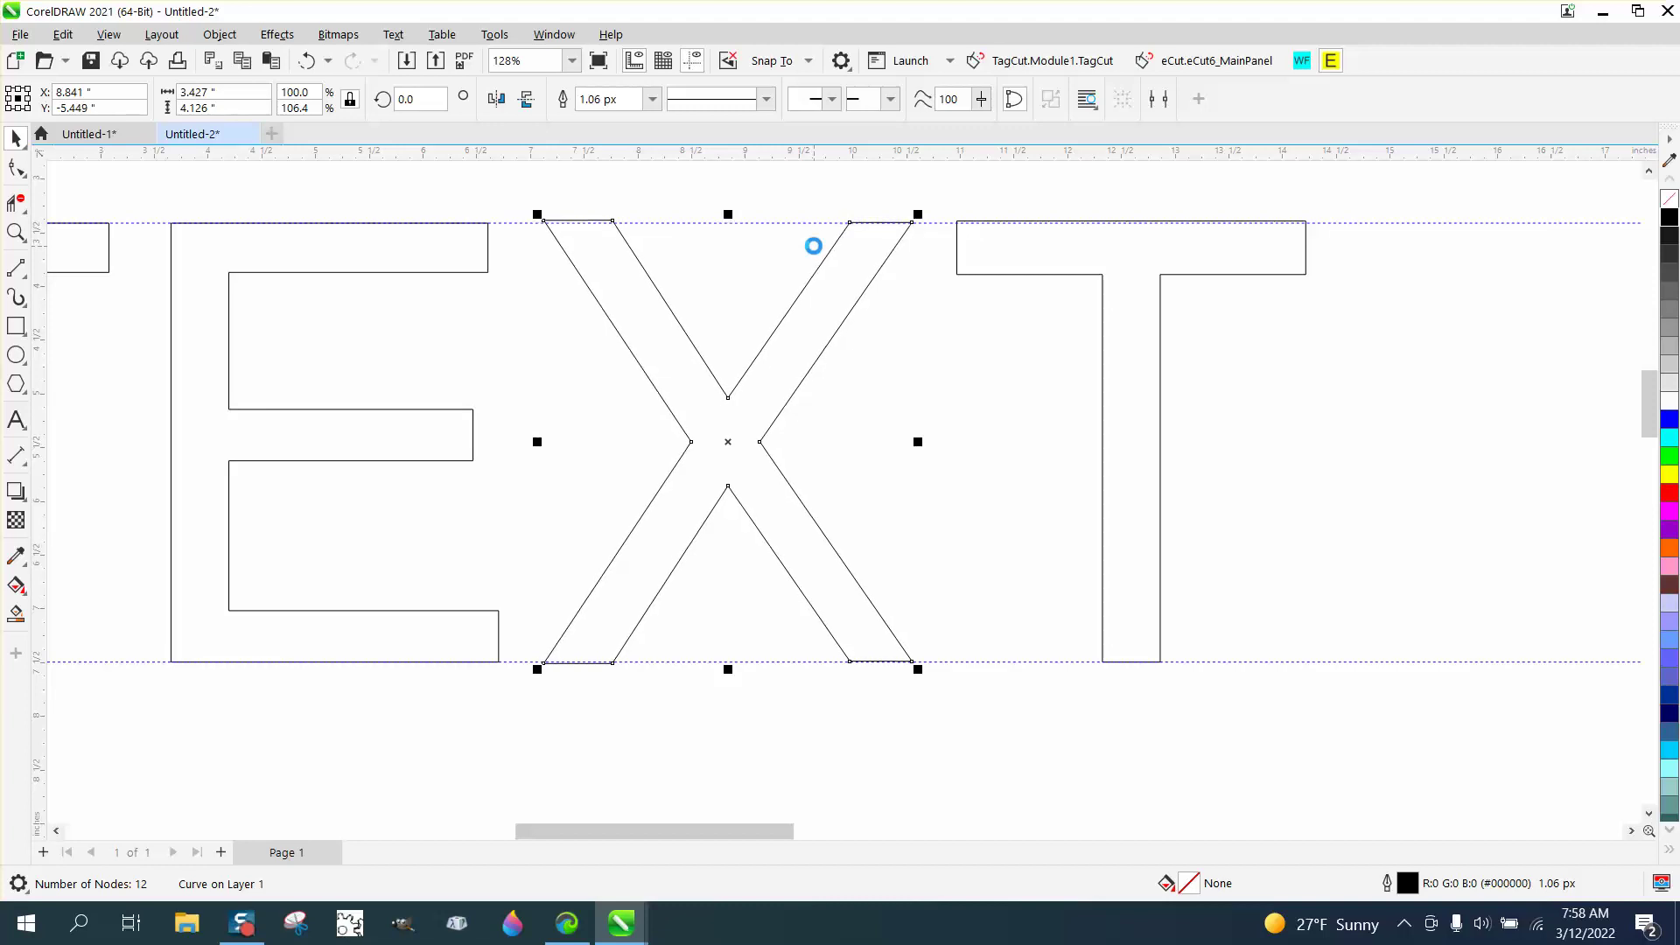
{"action": "scroll", "coordinate": [749, 307], "scroll_direction": "down", "scroll_amount": 3}
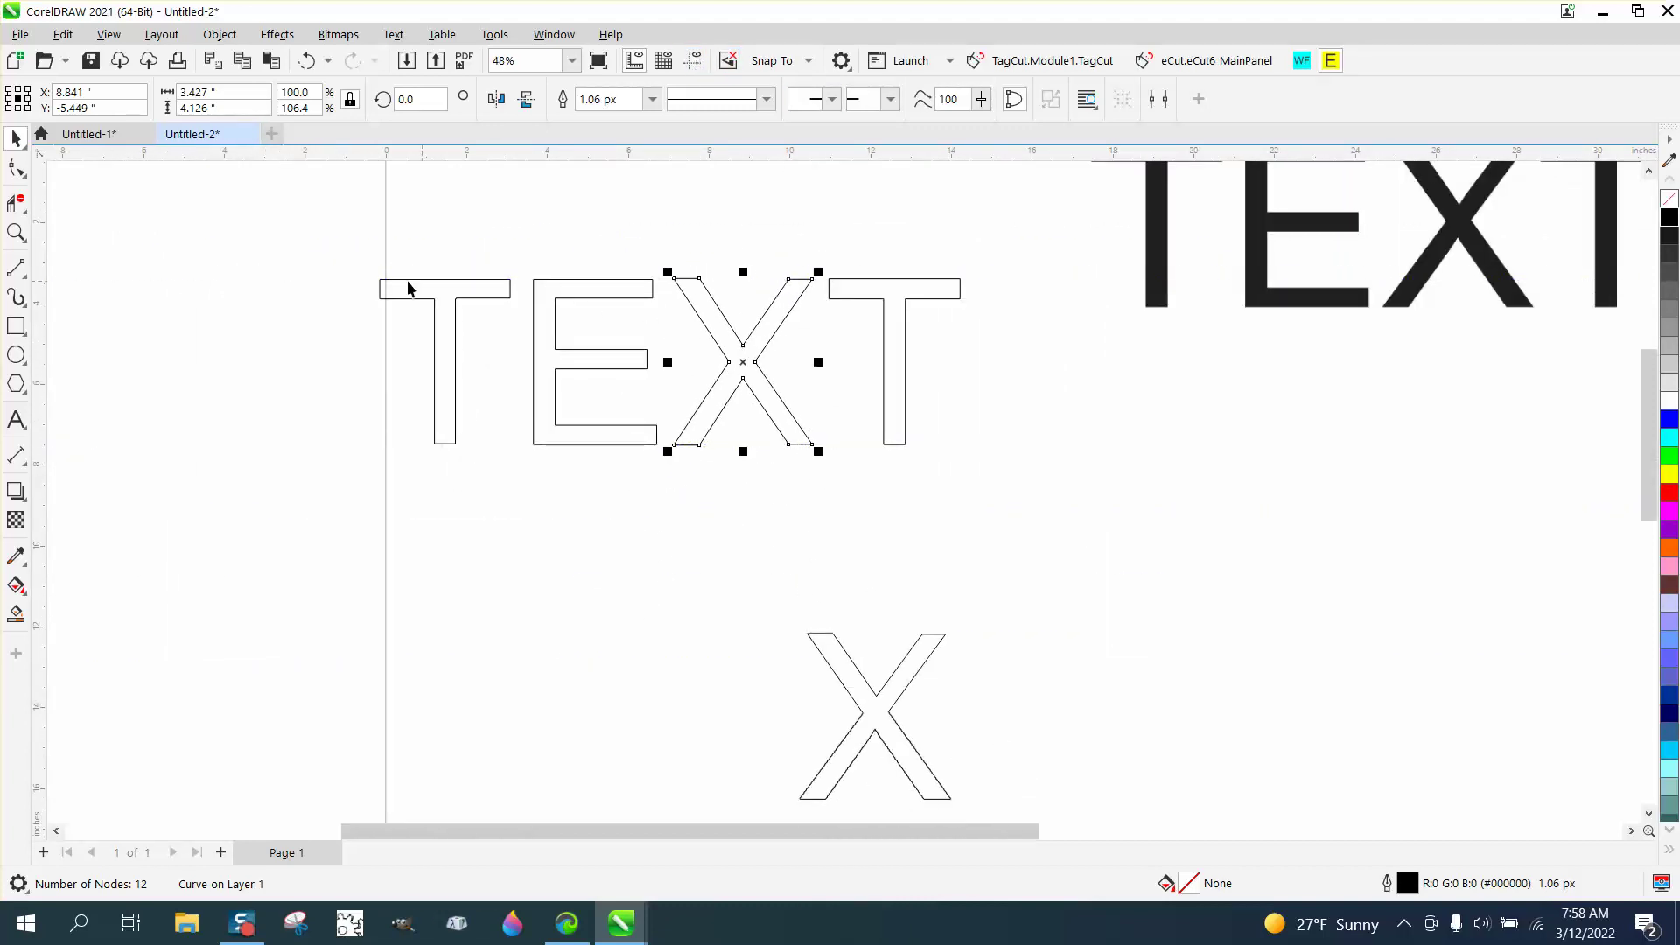
- Select the letters T, E, X and T and give them a solid black fill
{"action": "left_click_drag", "start_coordinate": [350, 236], "coordinate": [1050, 506]}
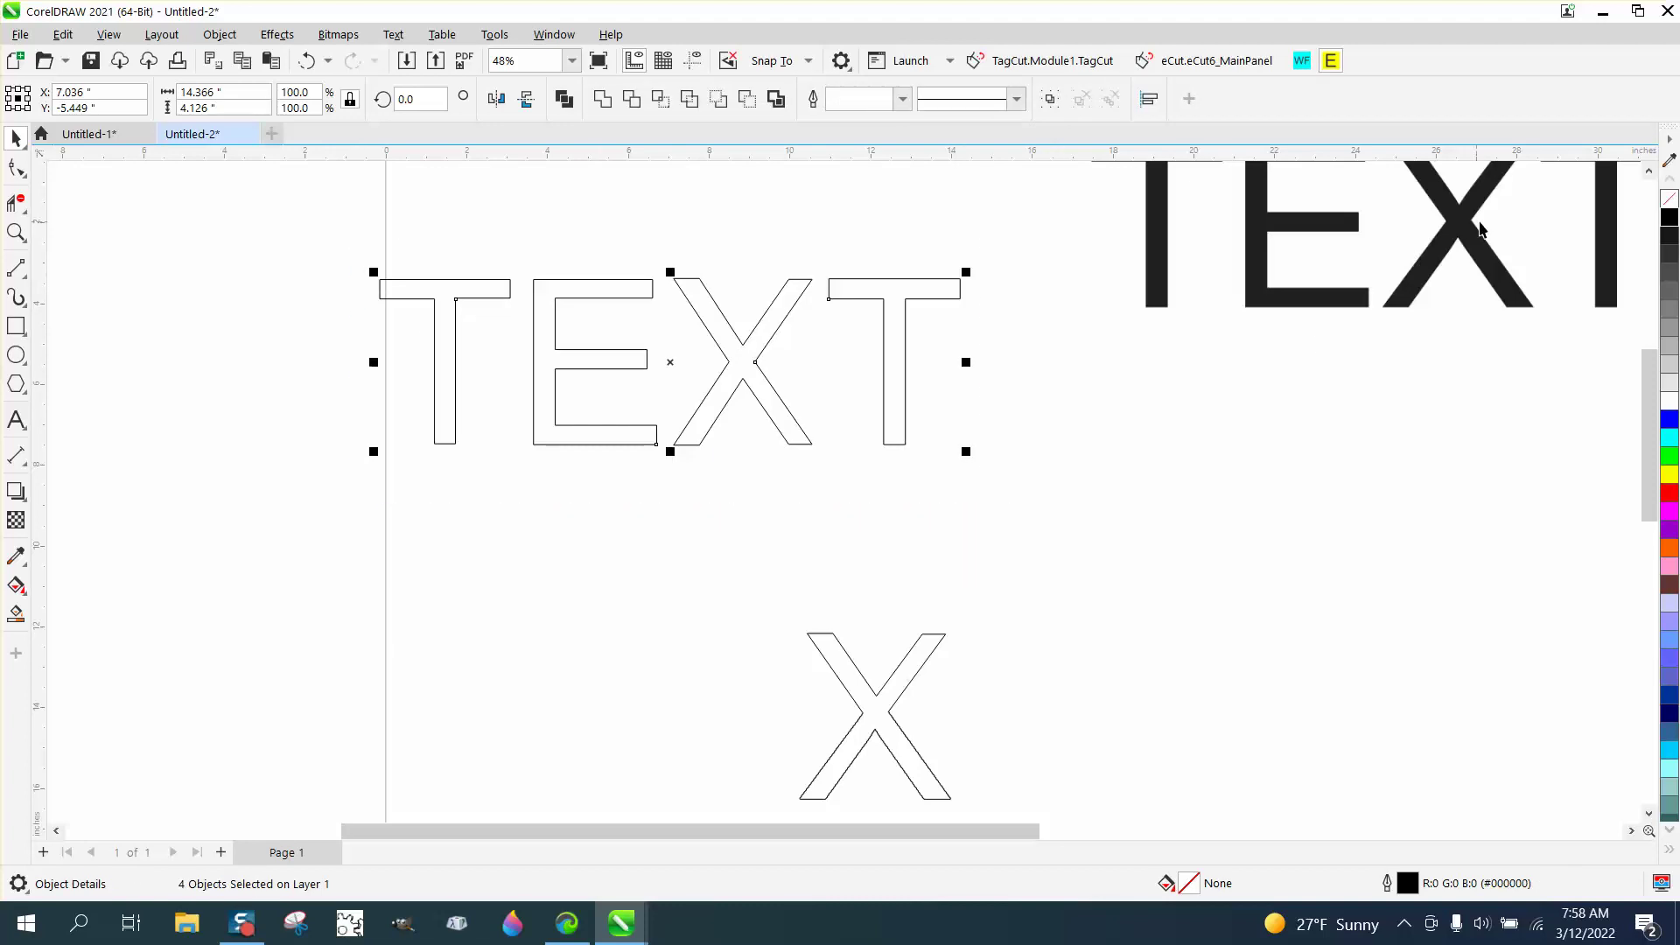
{"action": "left_click", "coordinate": [1670, 218]}
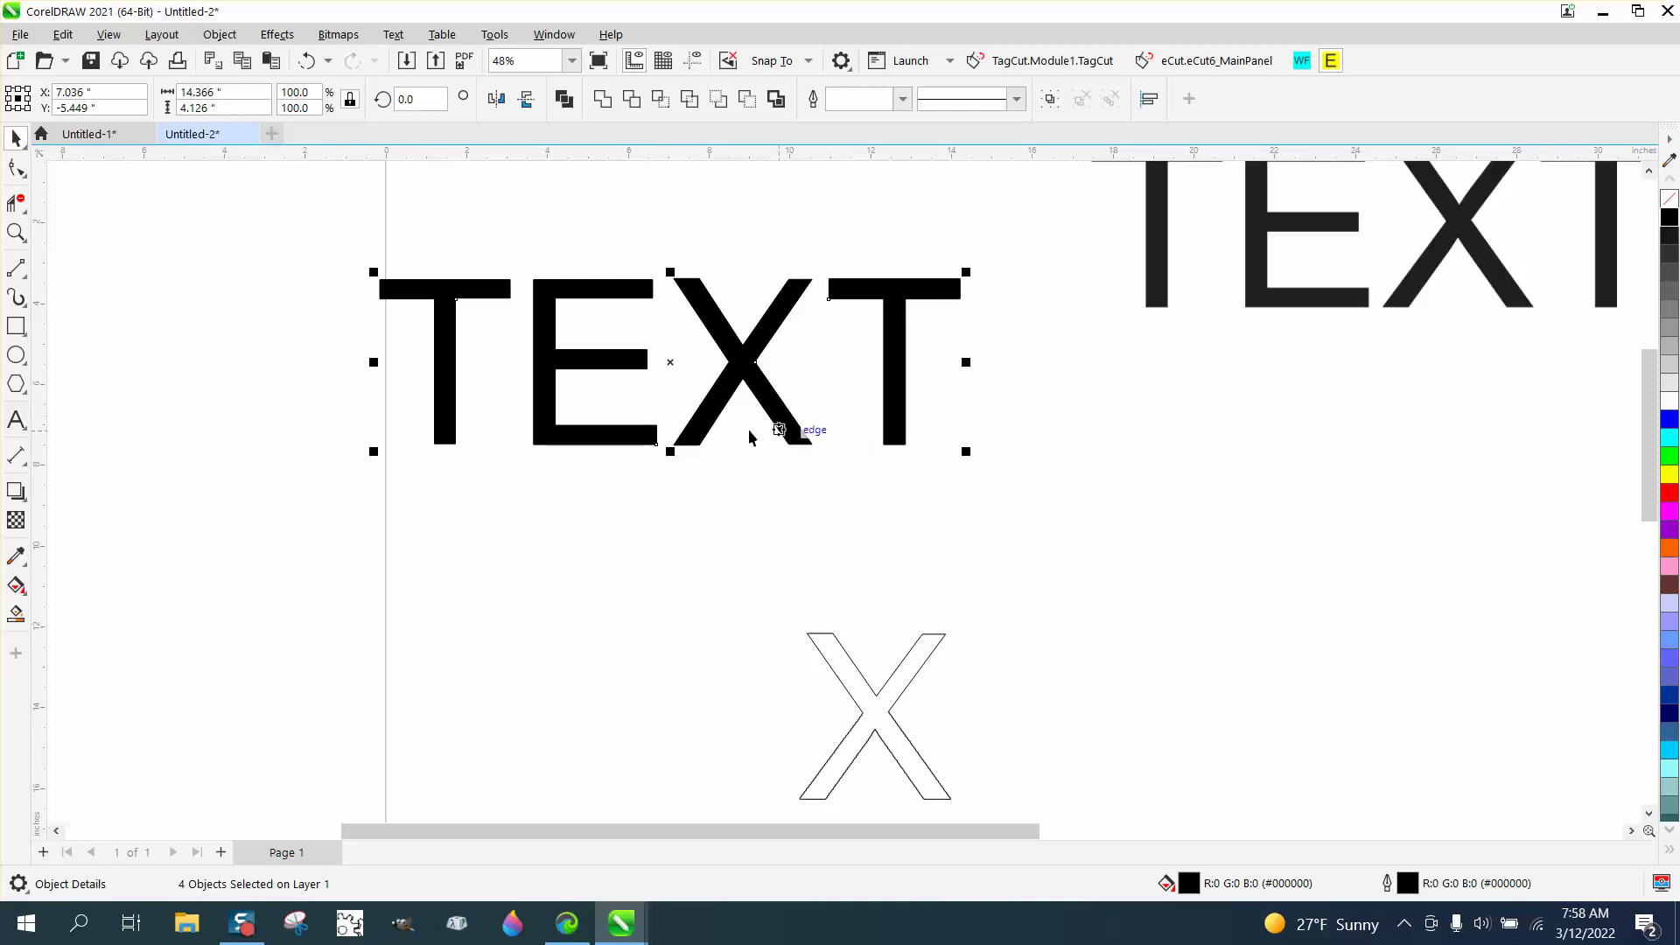
{"action": "left_click", "coordinate": [15, 232]}
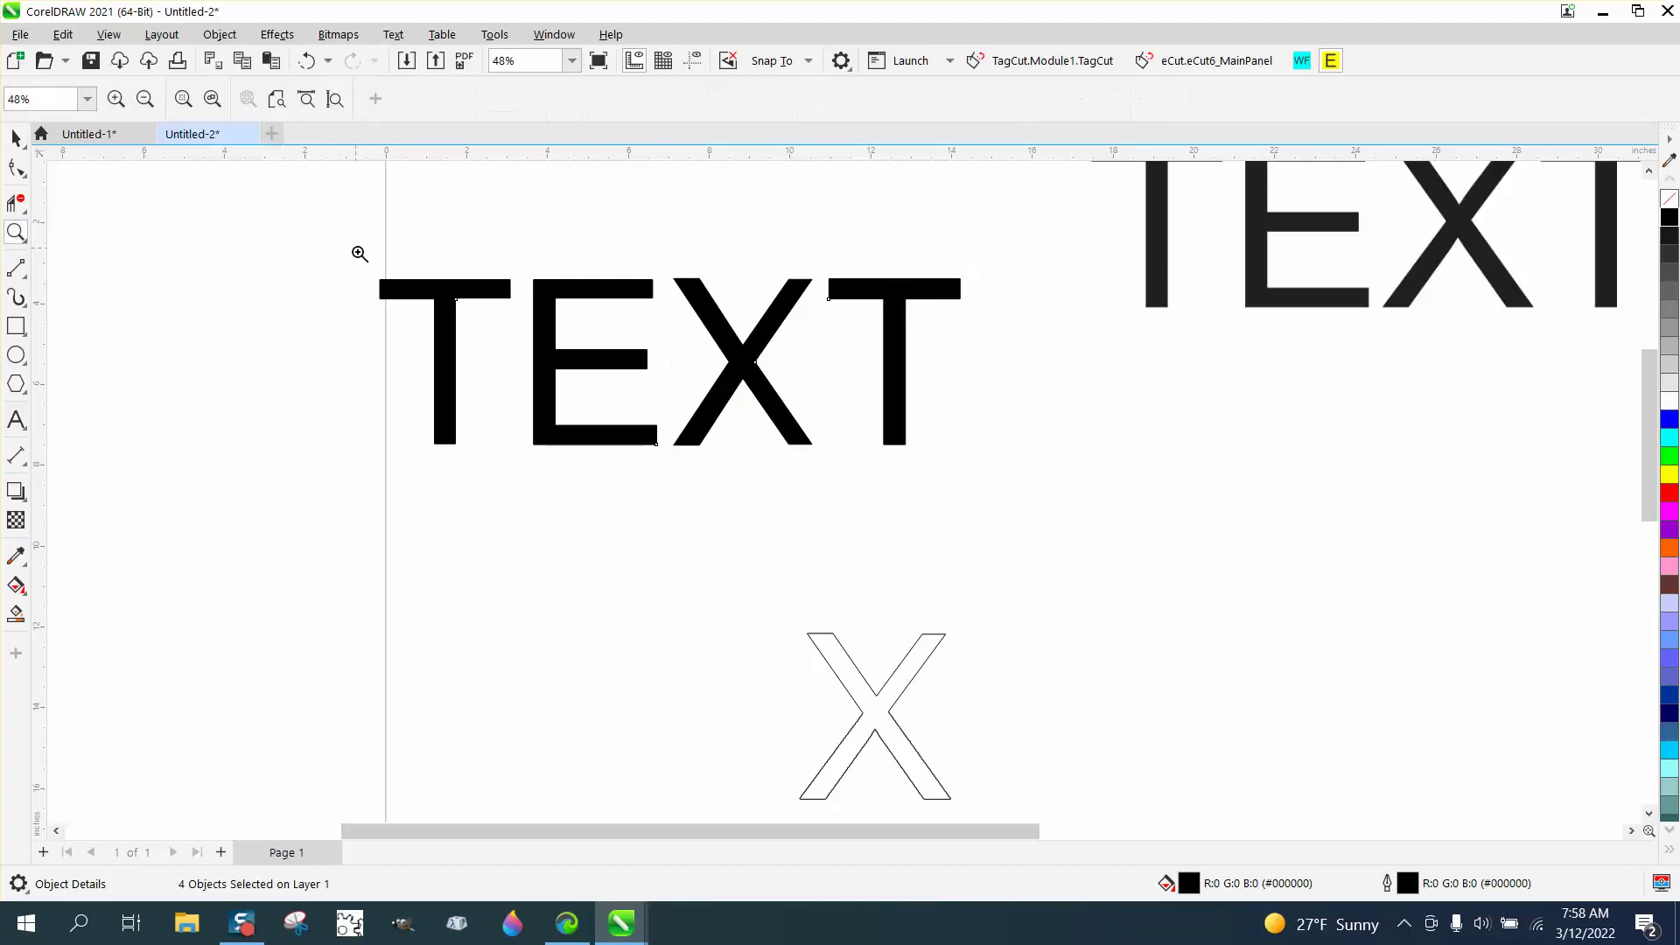
{"action": "left_click_drag", "start_coordinate": [360, 253], "coordinate": [1095, 570]}
{"action": "right_click", "coordinate": [954, 528]}
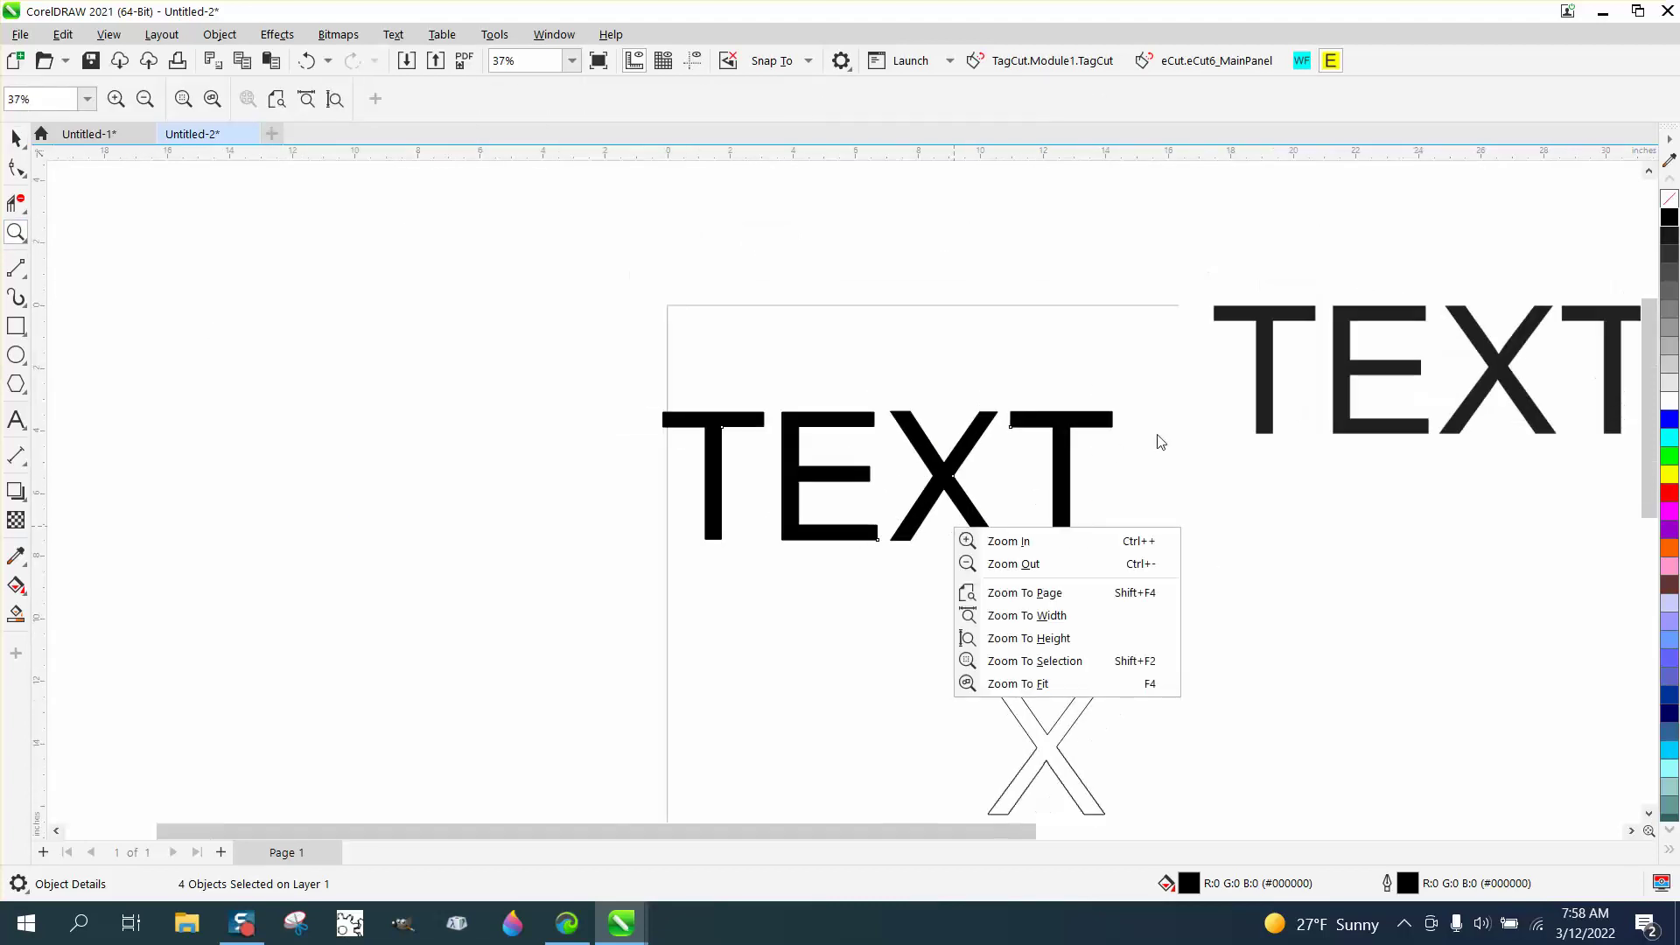
{"action": "key", "text": "Escape"}
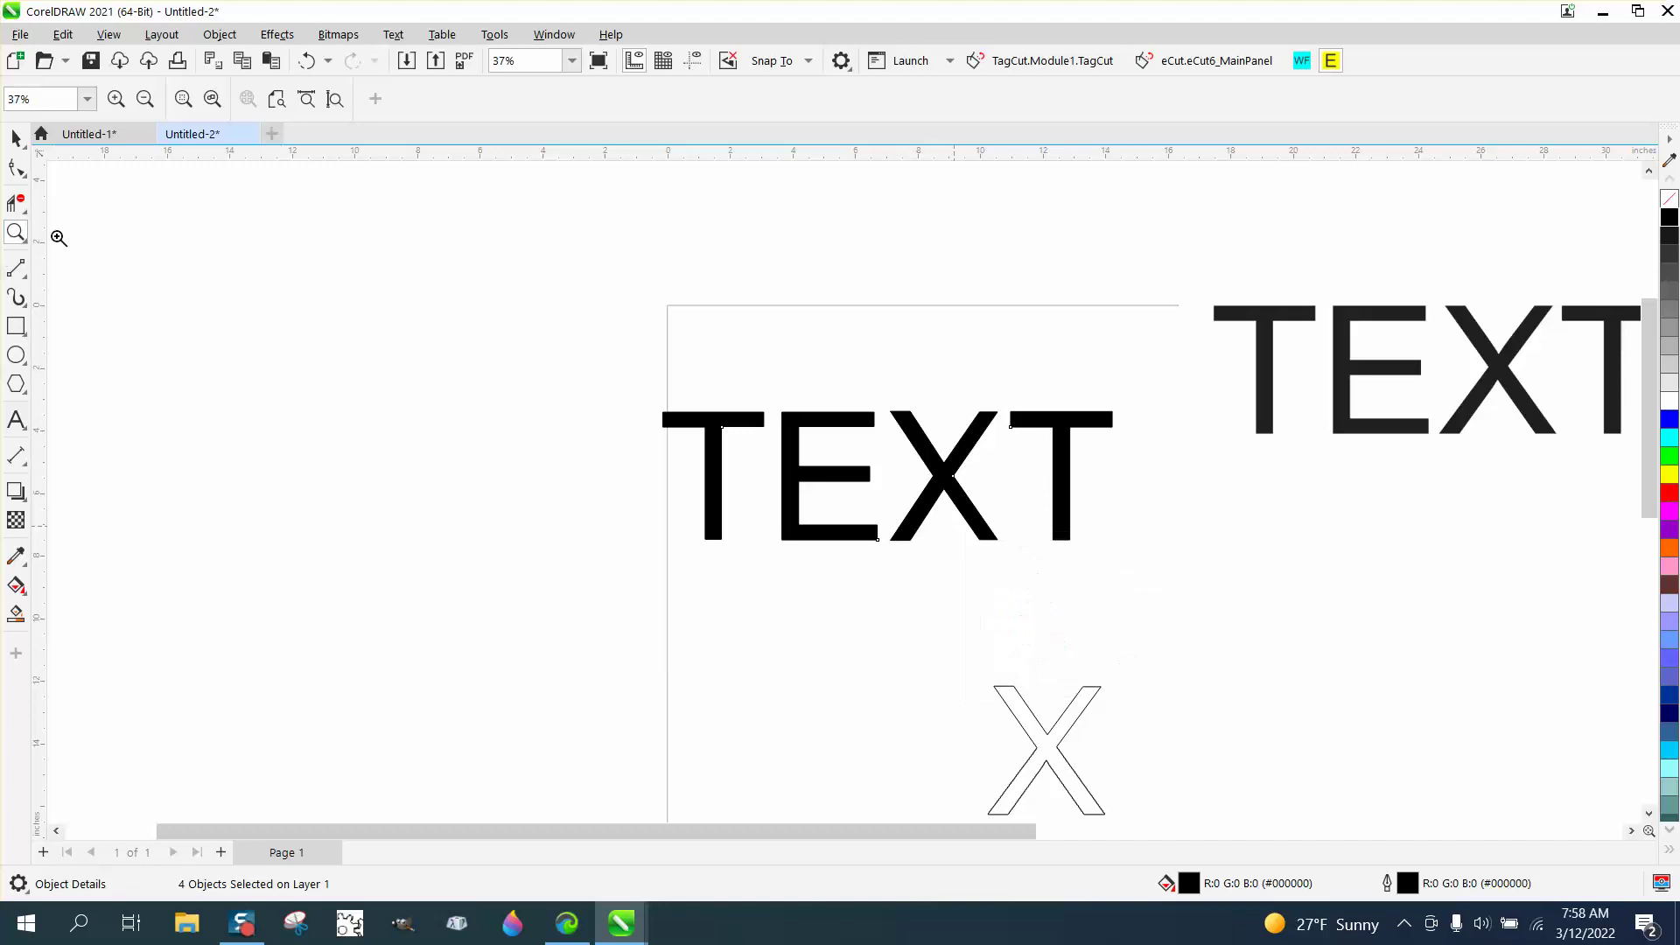
{"action": "left_click_drag", "start_coordinate": [1258, 393], "coordinate": [1289, 445]}
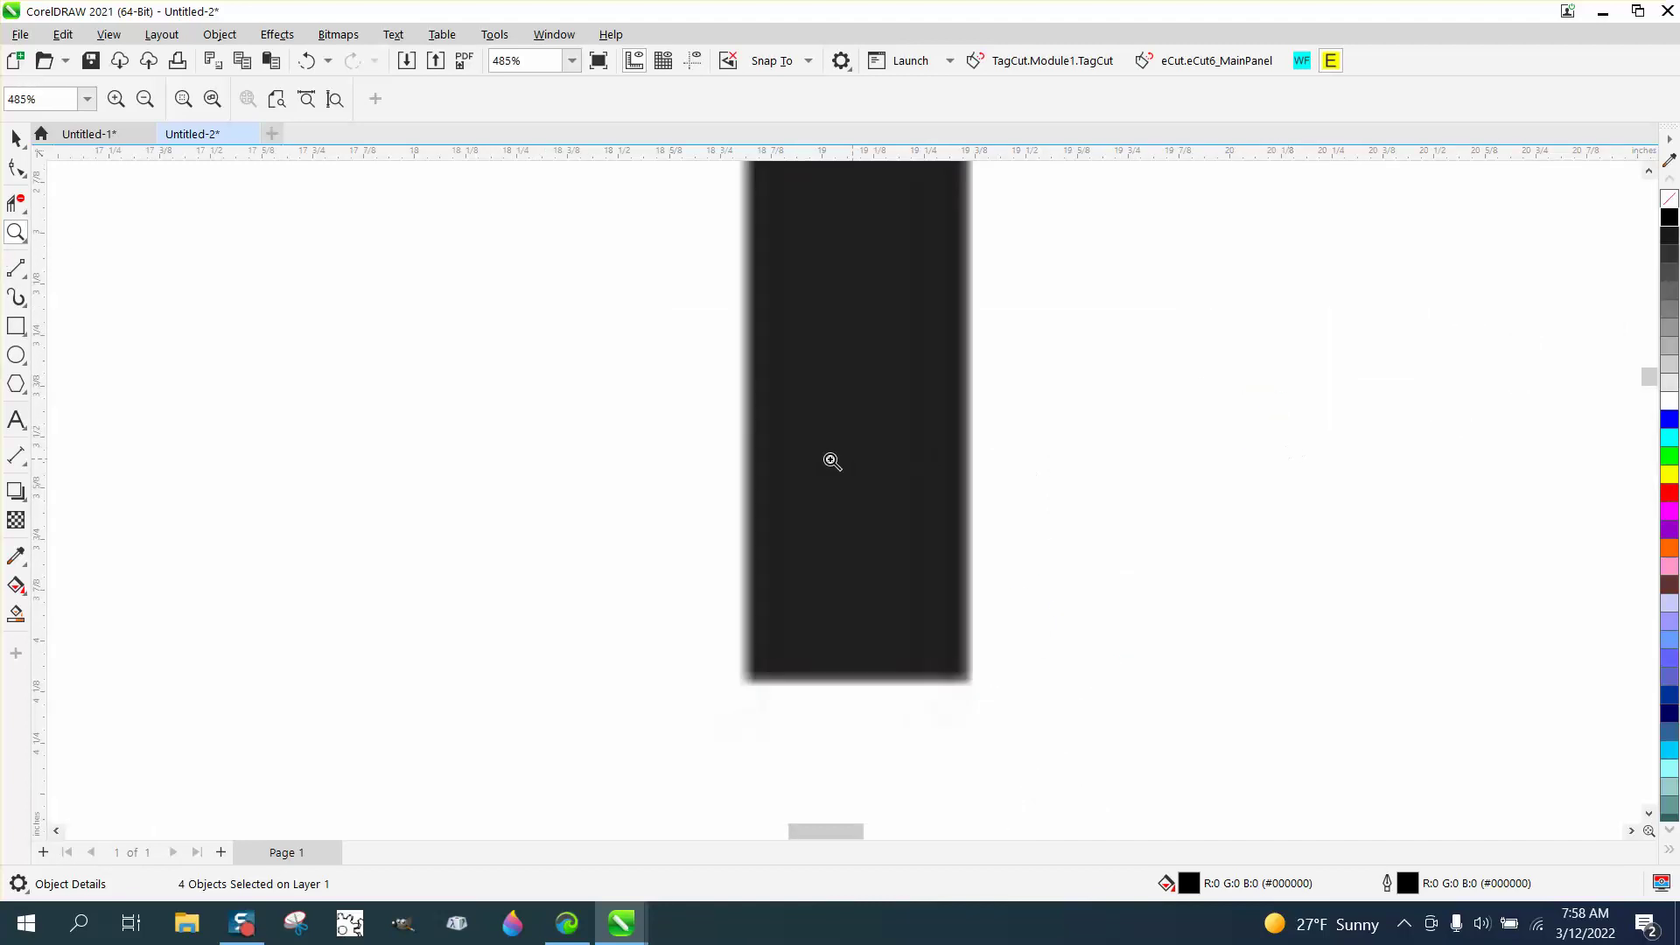
{"action": "left_click_drag", "start_coordinate": [716, 551], "coordinate": [958, 744]}
{"action": "scroll", "coordinate": [803, 510], "scroll_direction": "down", "scroll_amount": 5}
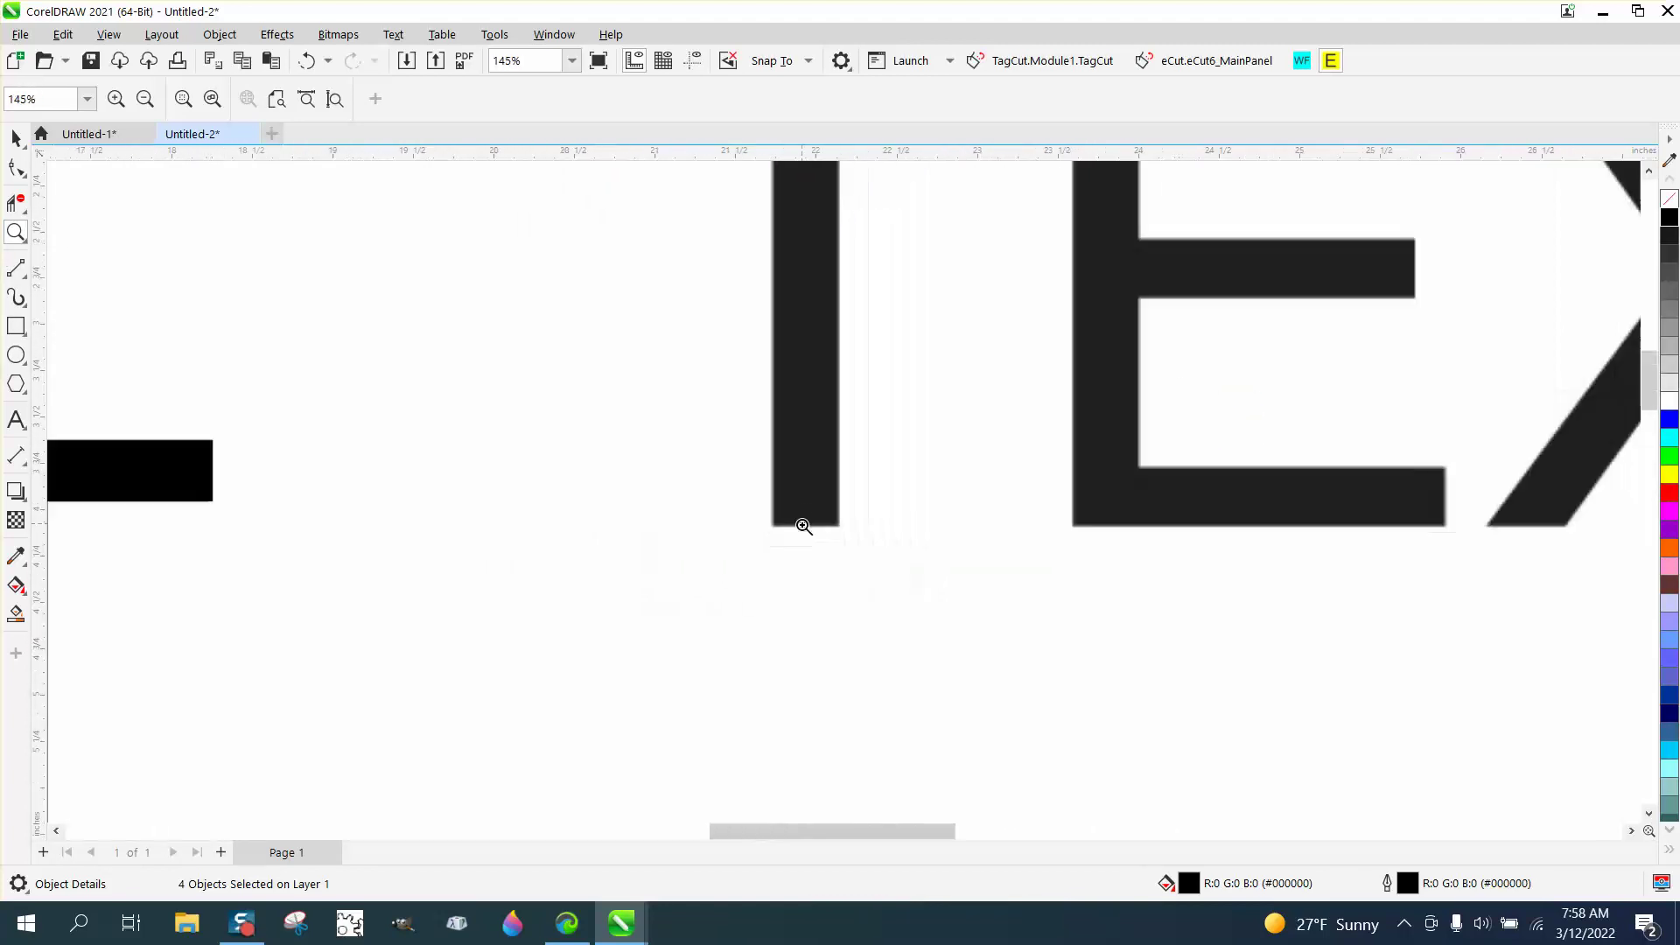
{"action": "scroll", "coordinate": [803, 526], "scroll_direction": "down", "scroll_amount": 3}
{"action": "left_click_drag", "start_coordinate": [506, 491], "coordinate": [645, 540]}
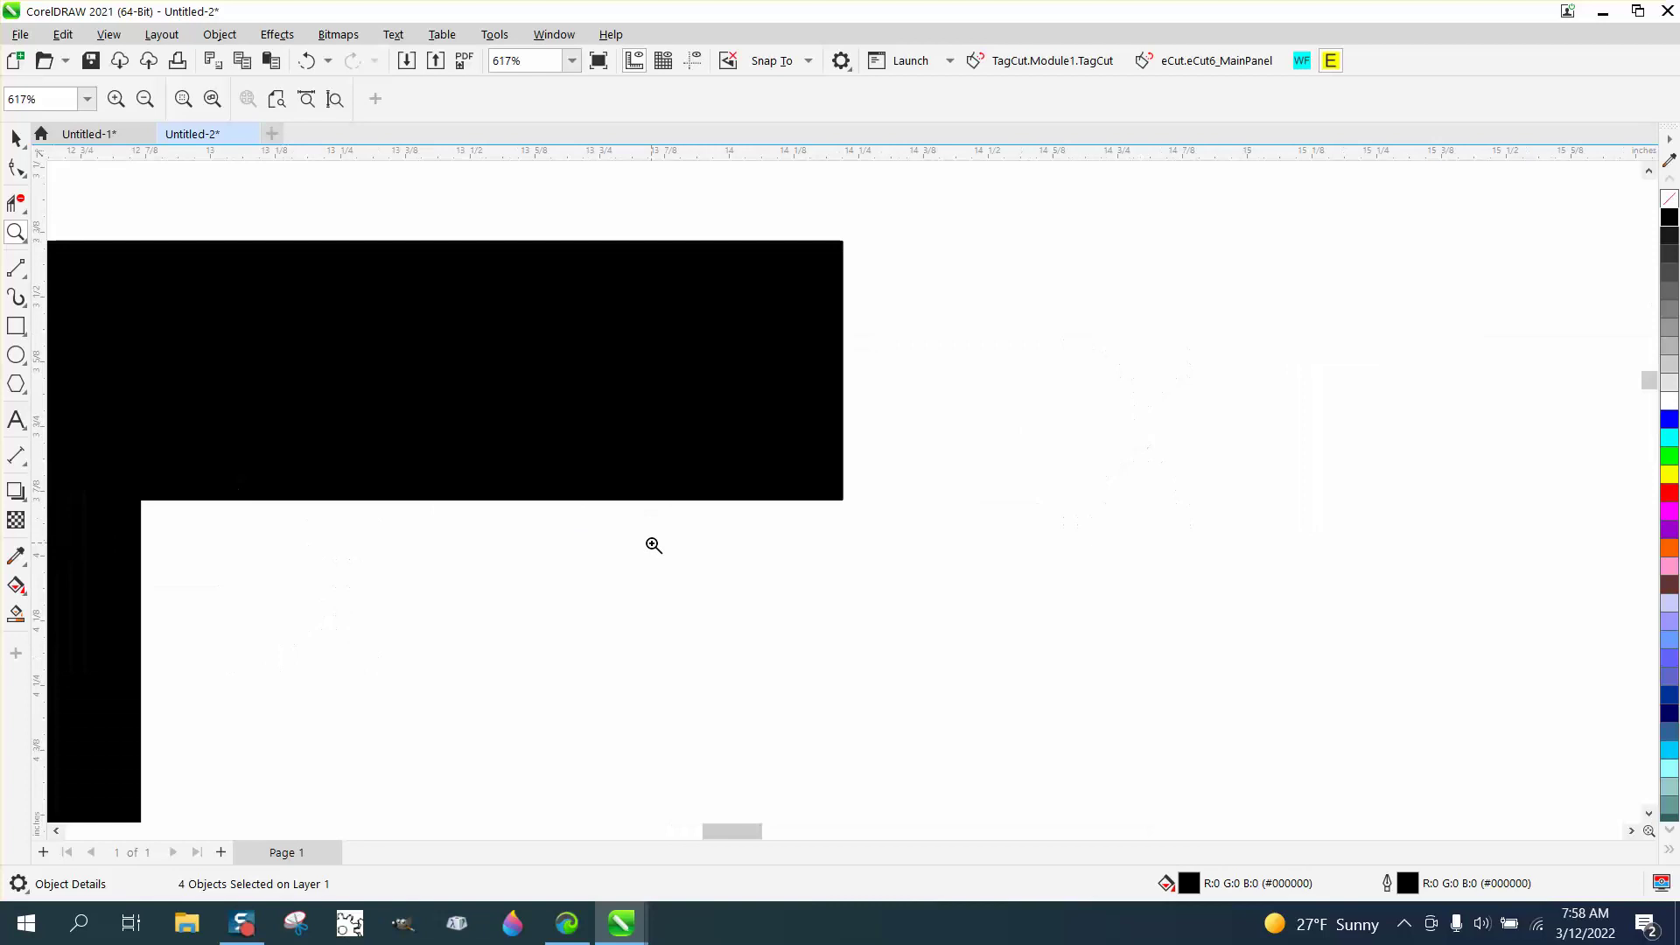
{"action": "scroll", "coordinate": [654, 546], "scroll_direction": "down", "scroll_amount": 10}
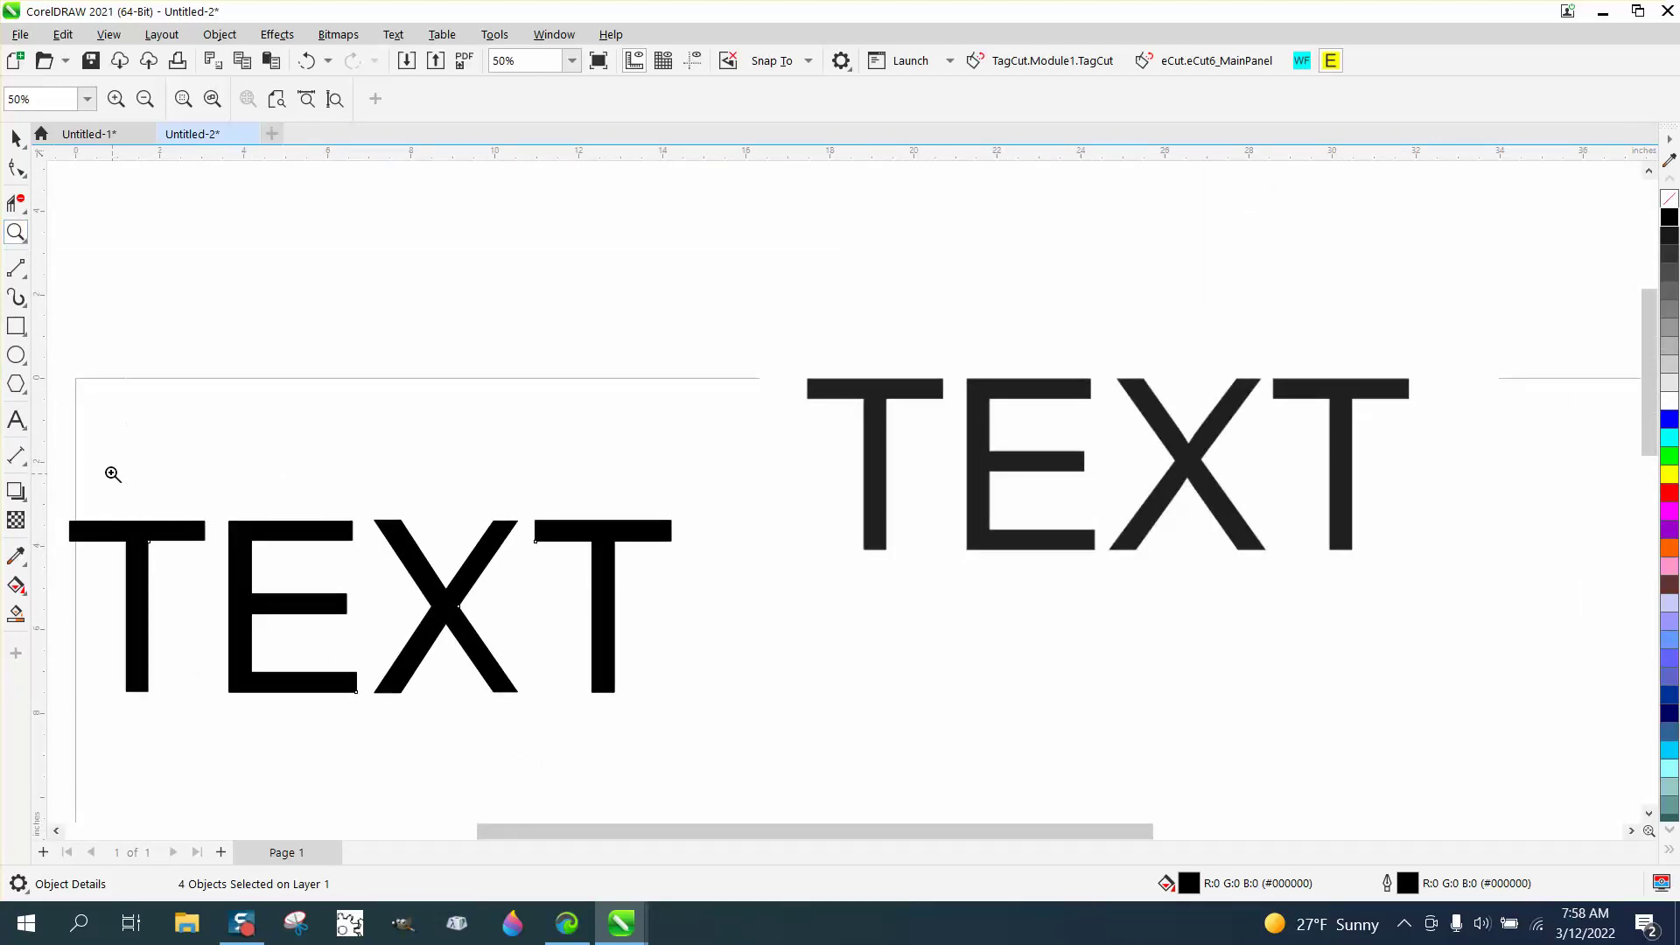
{"action": "left_click_drag", "start_coordinate": [96, 482], "coordinate": [745, 718]}
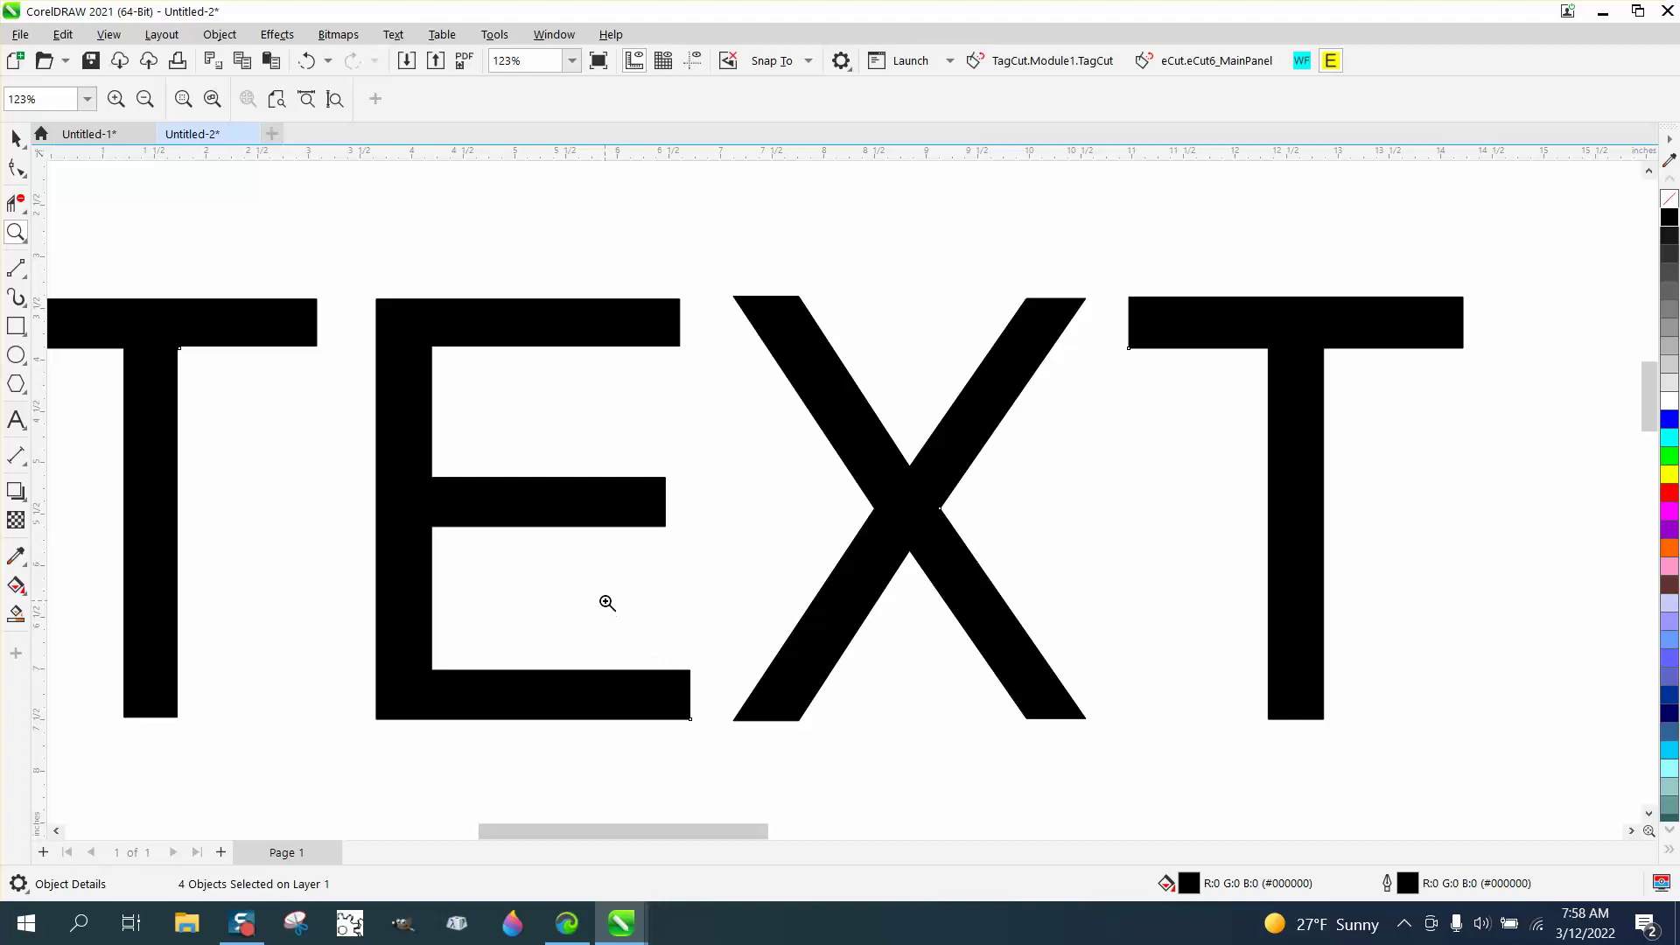
{"action": "scroll", "coordinate": [606, 599], "scroll_direction": "down", "scroll_amount": 1}
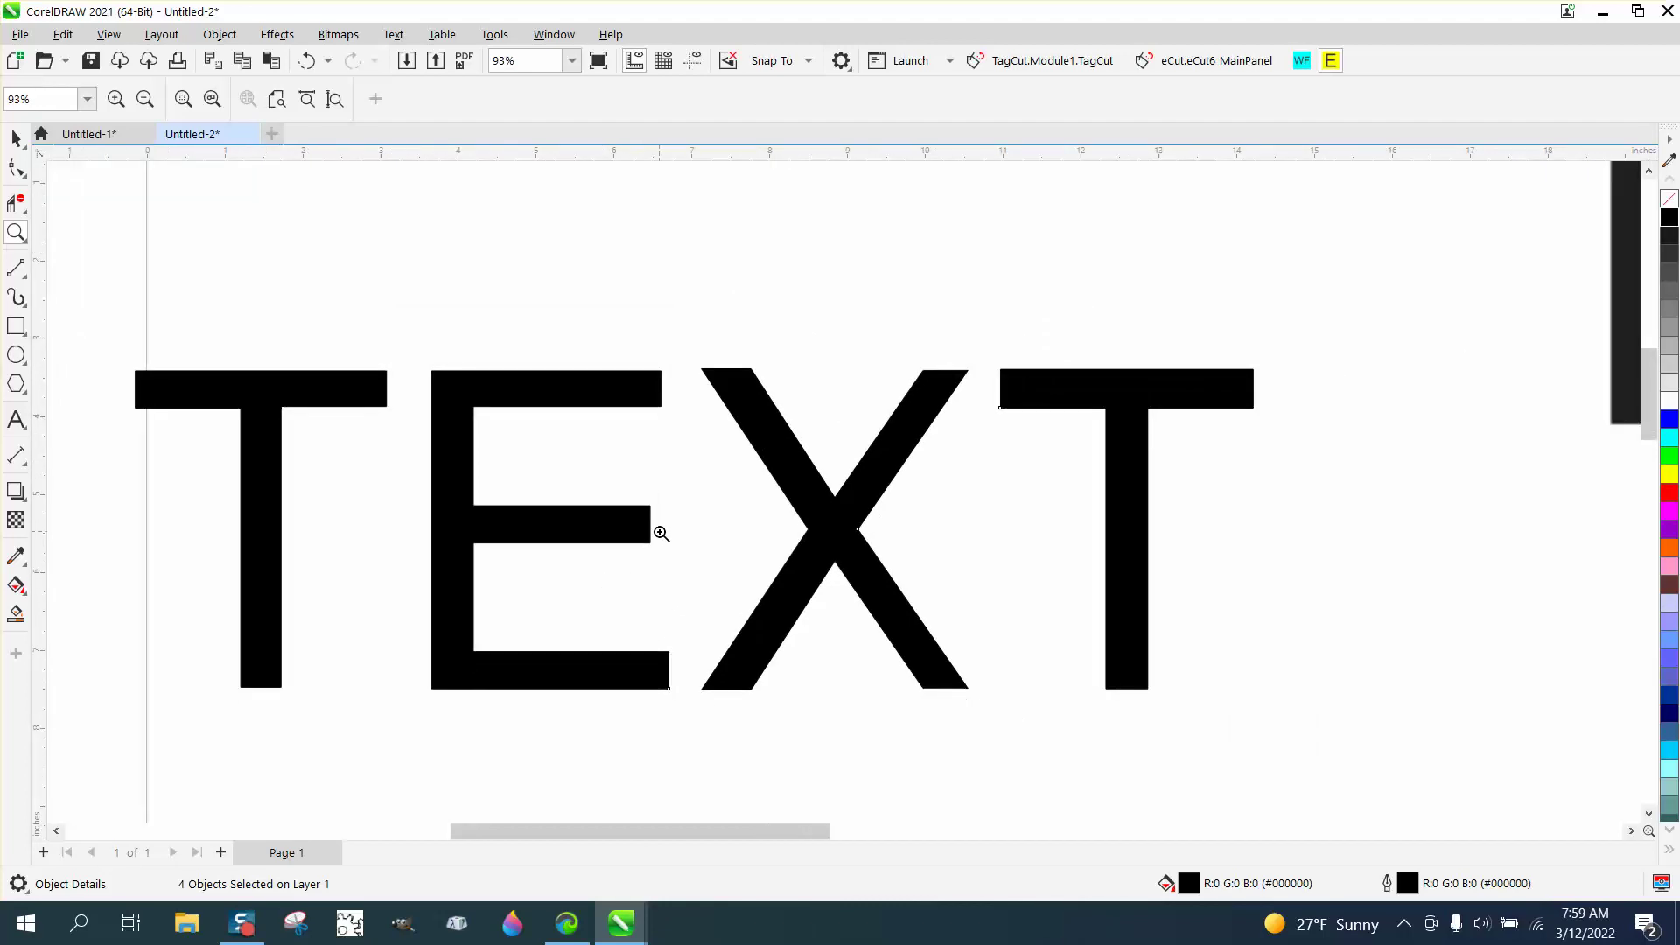